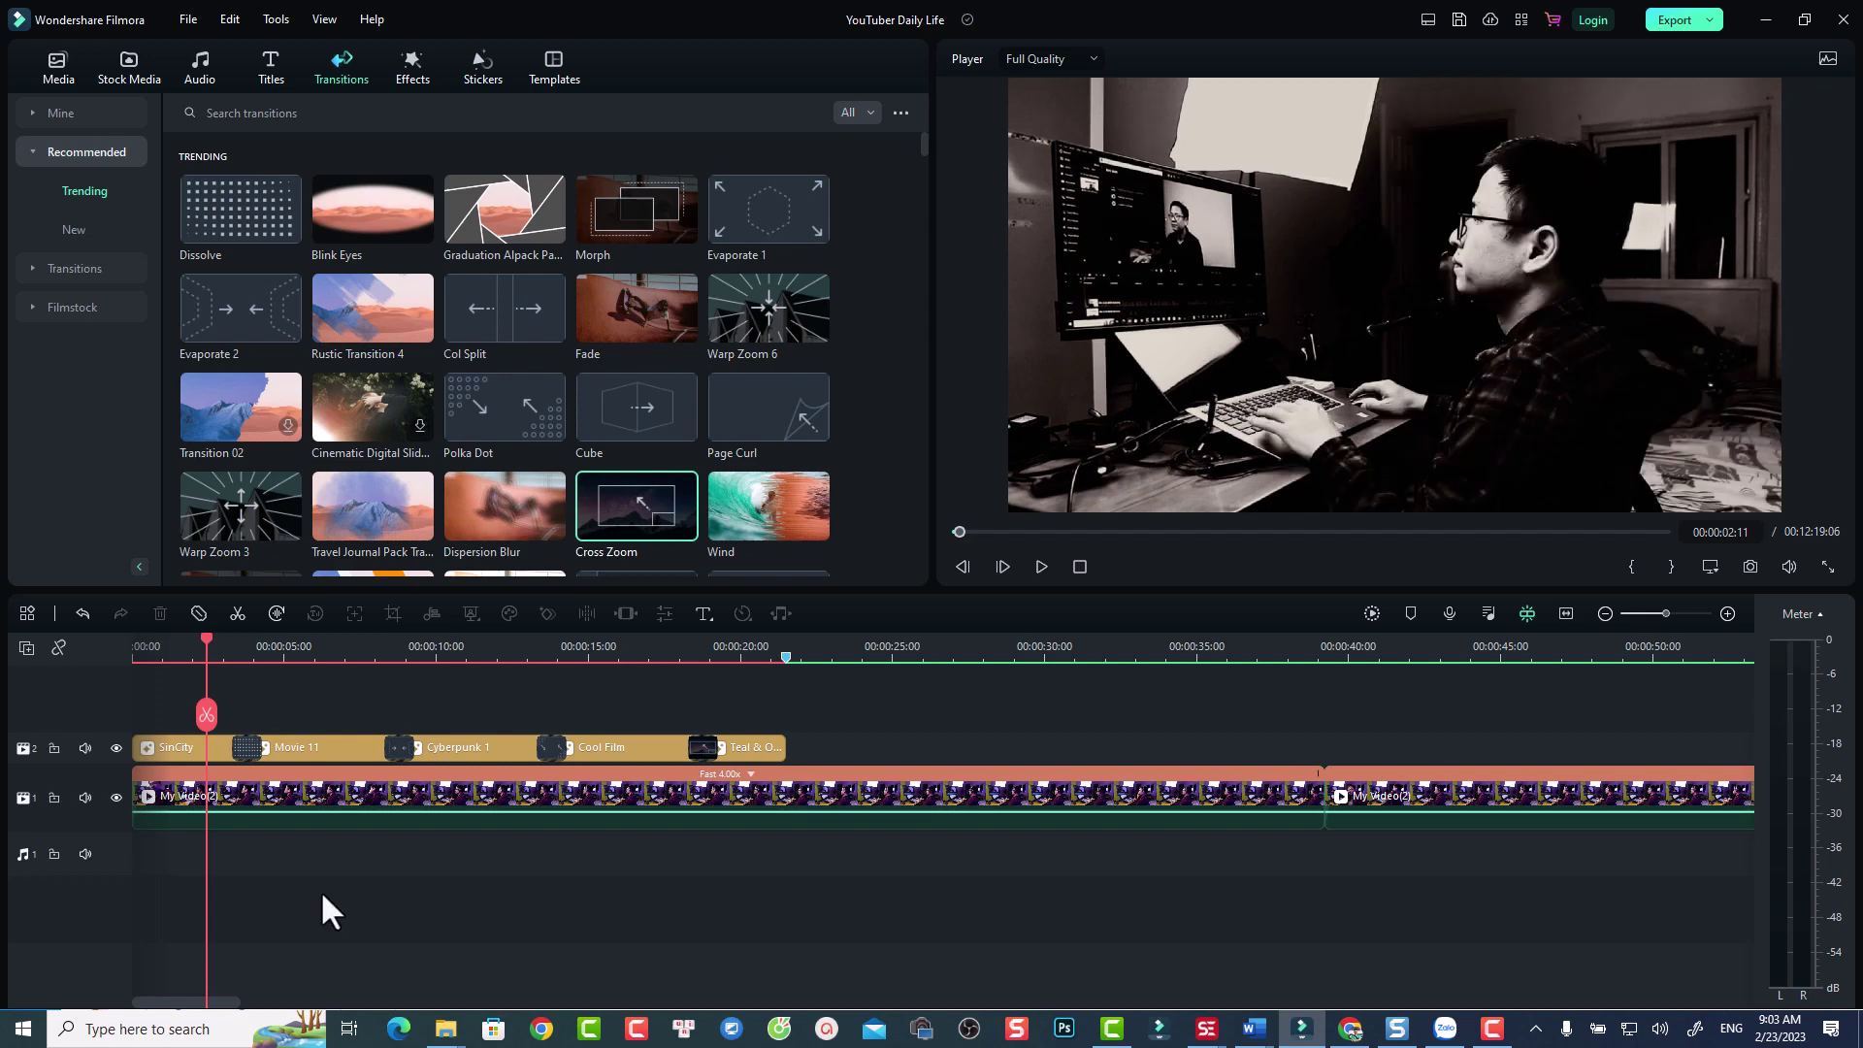
- Play the preview of the piano project, which has adjustment layers on track 3
key("space")
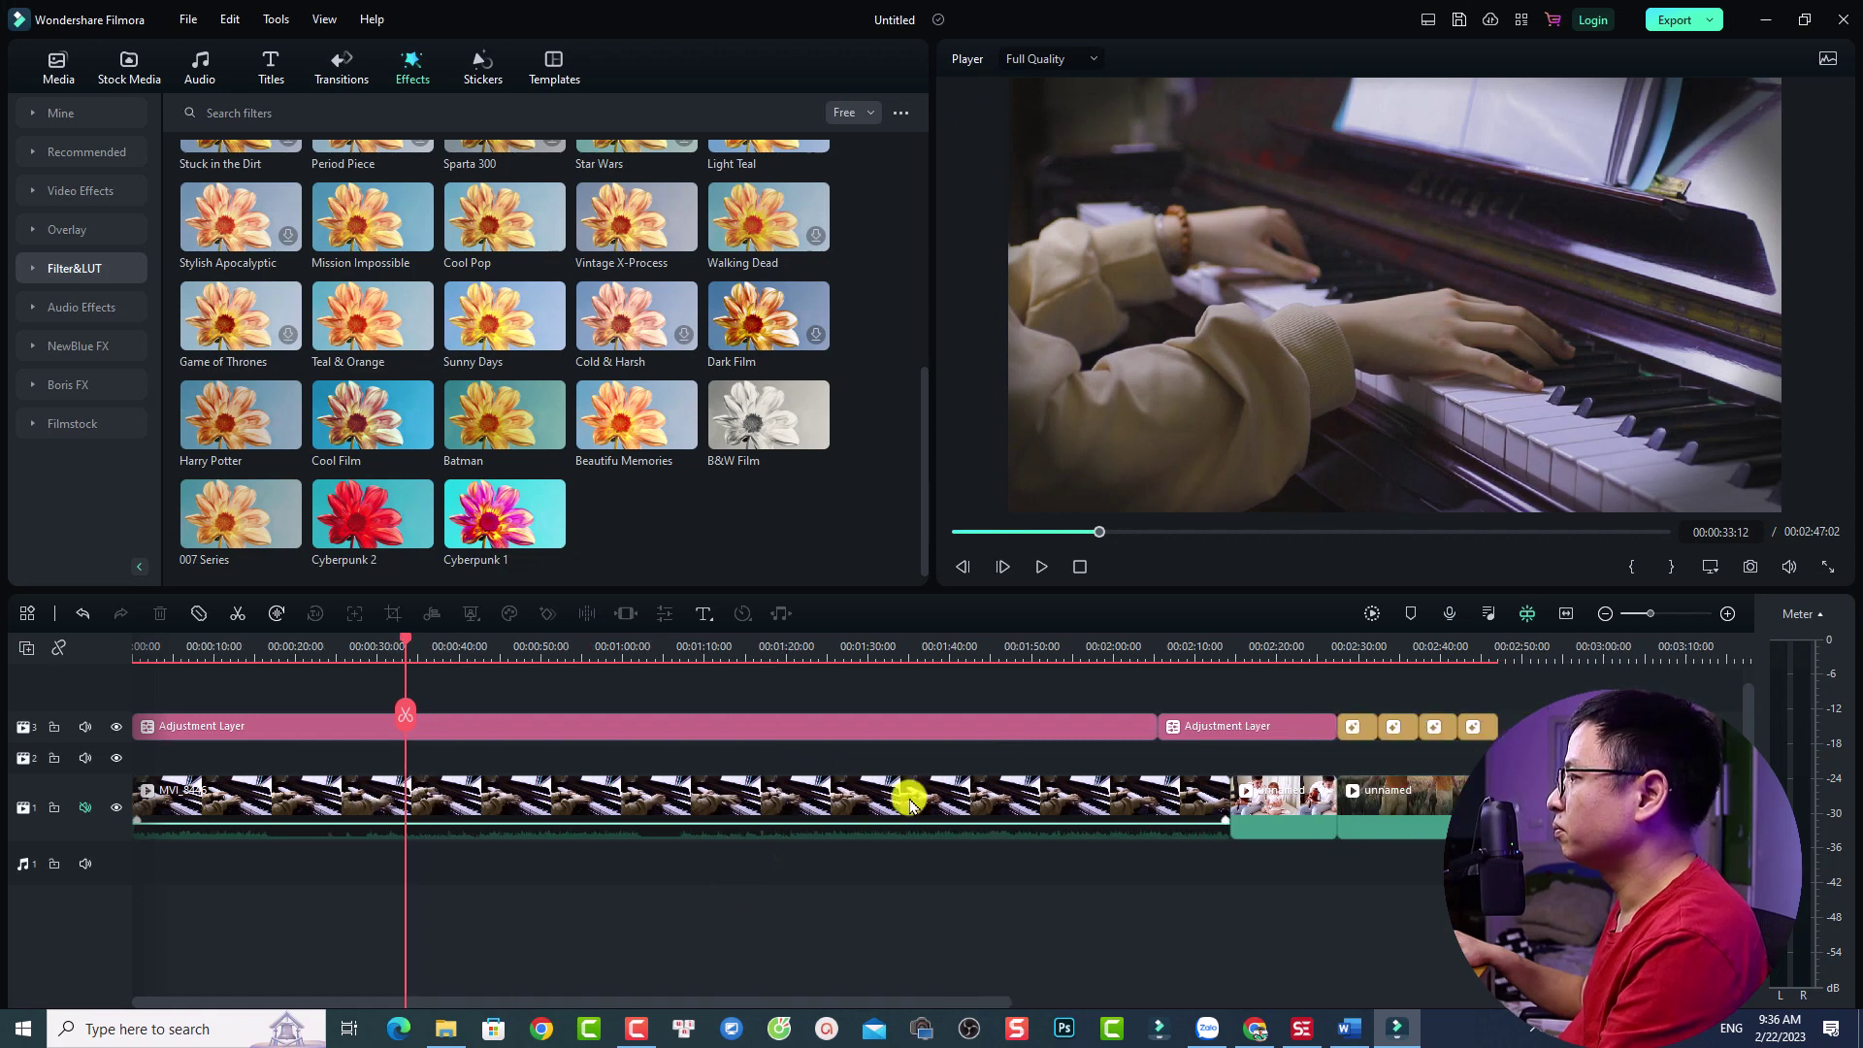
- Delete the track 3 adjustment layers and play the ungraded piano clip from the start
left_click_drag(1500, 714, 686, 736)
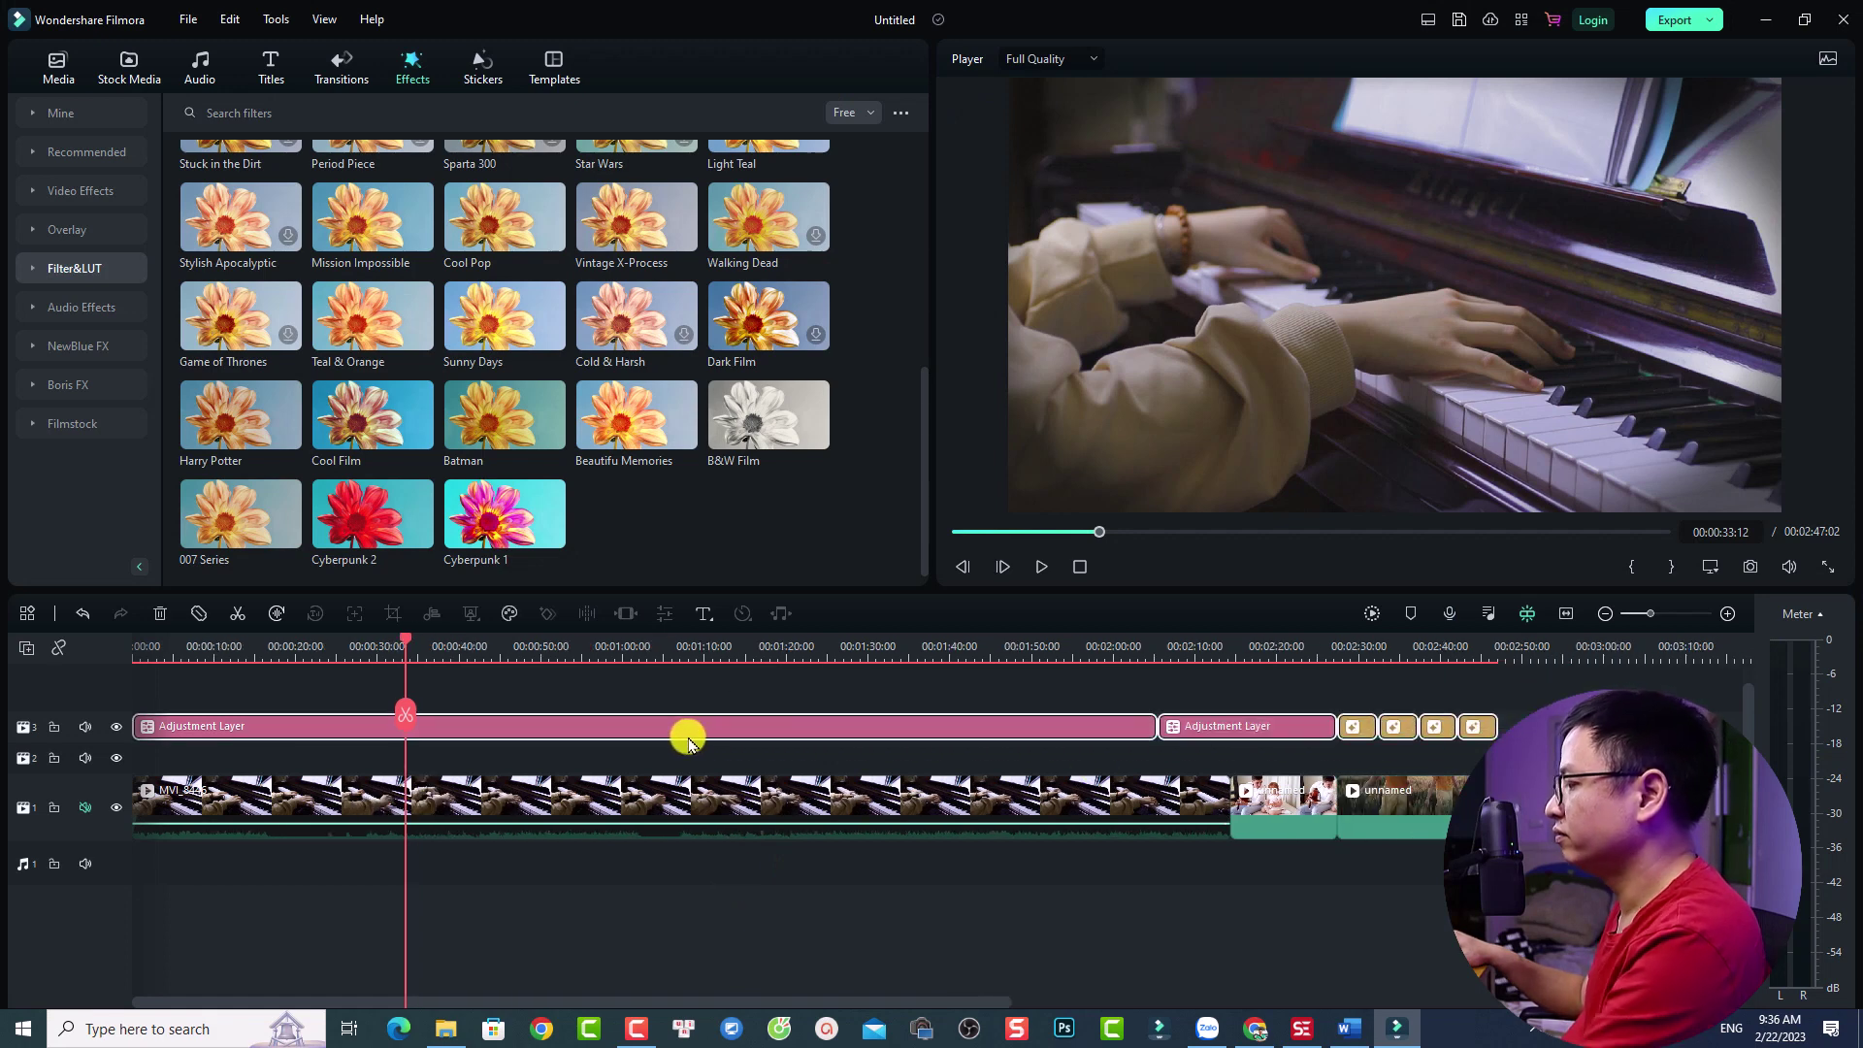
key("Delete")
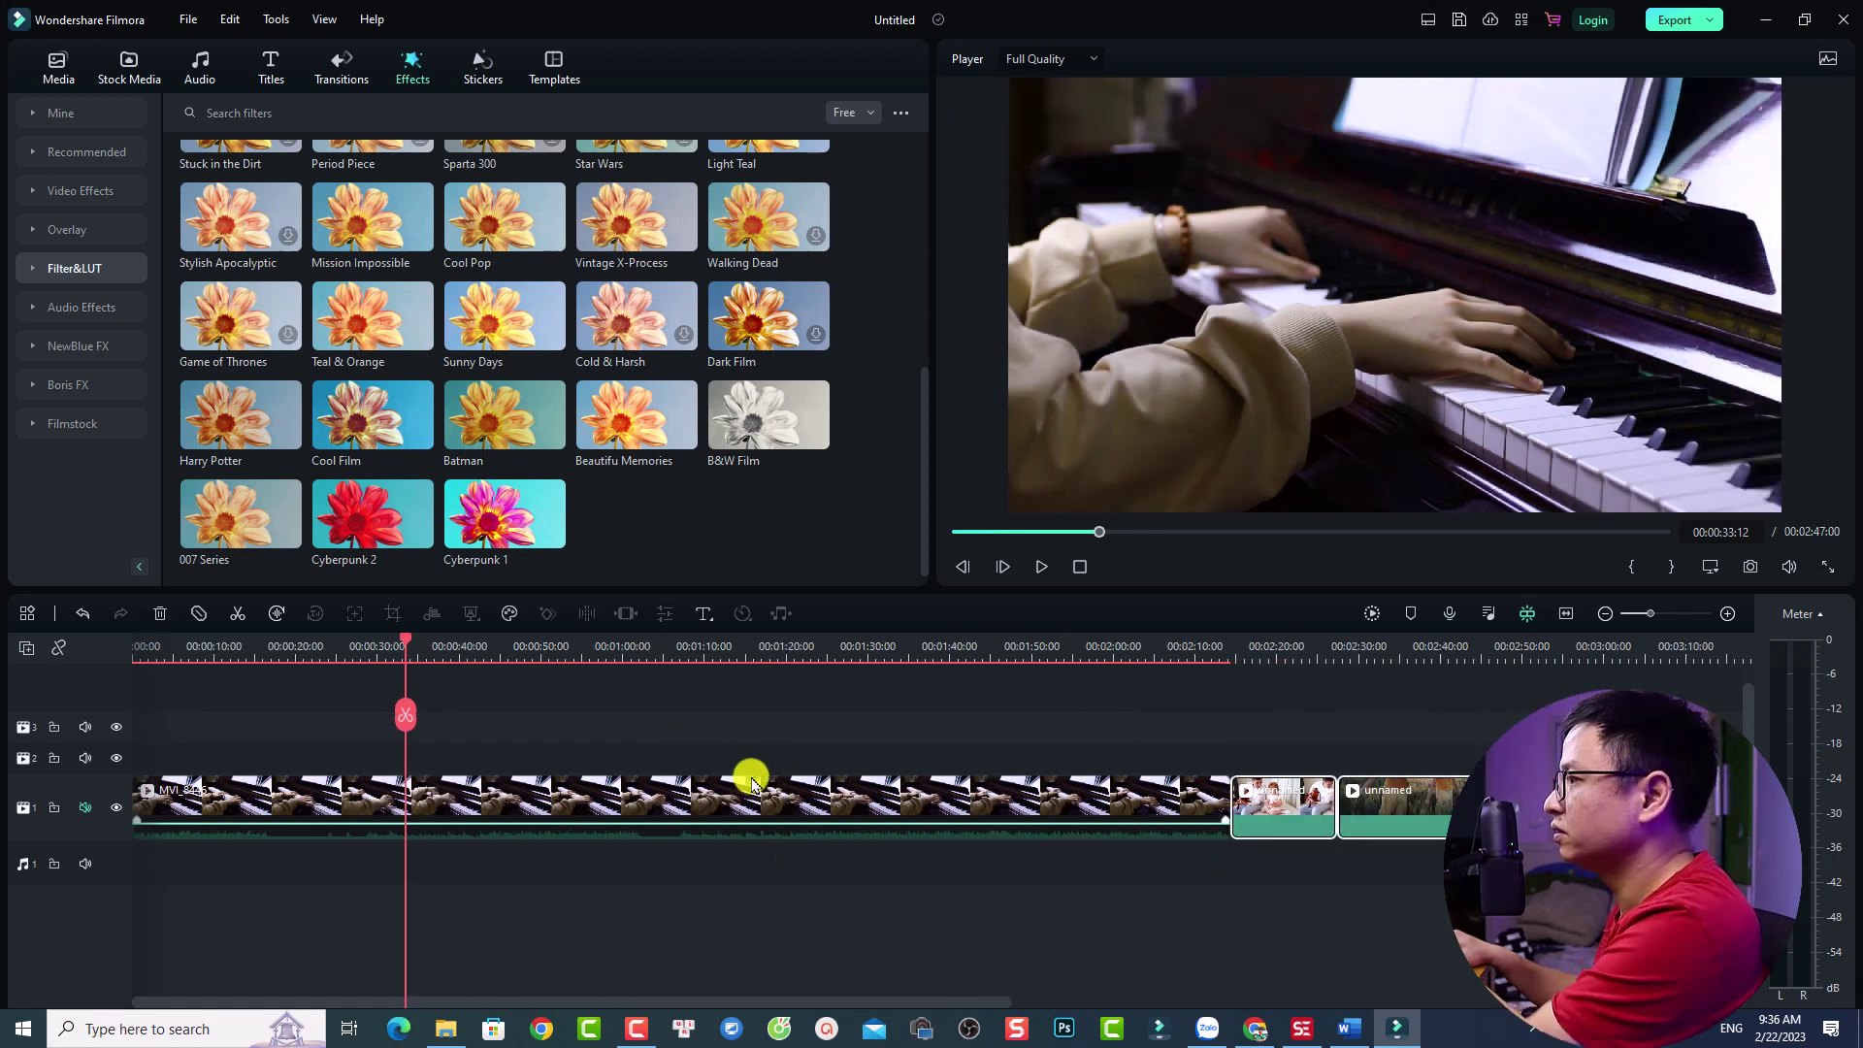
left_click(555, 806)
left_click(139, 656)
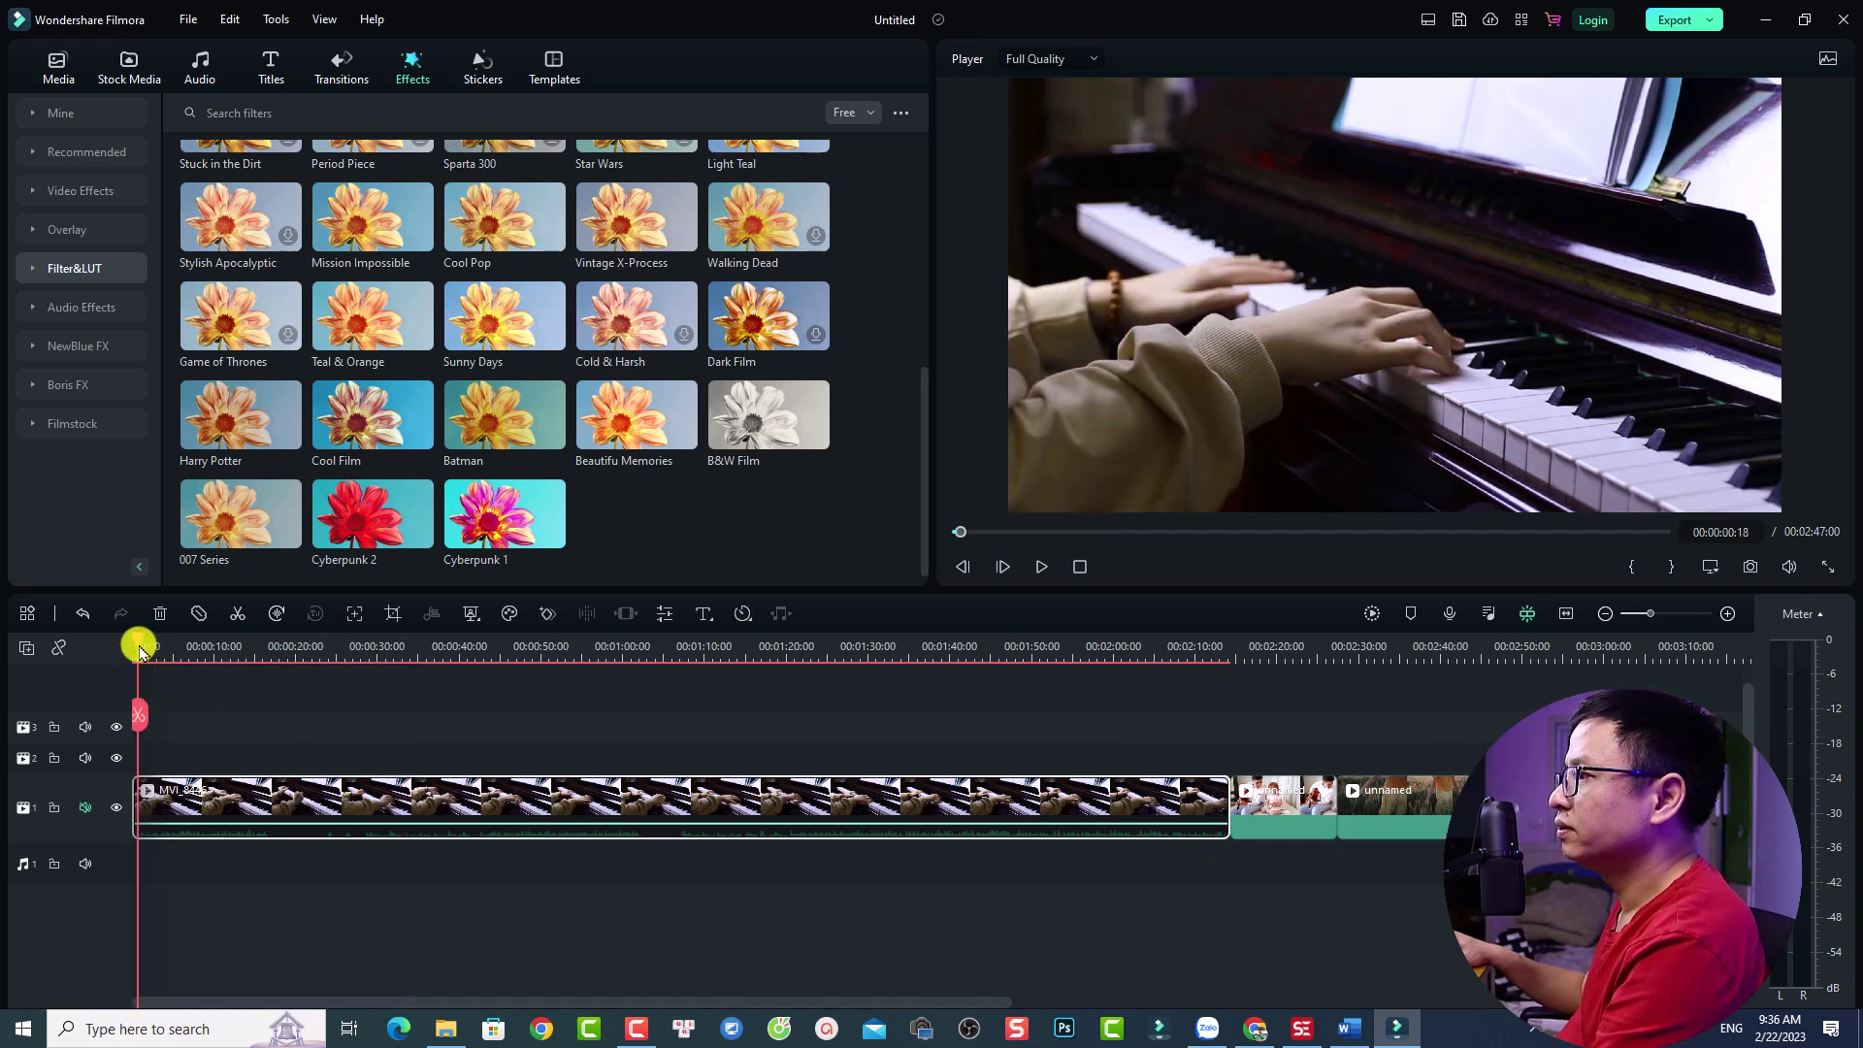
key("space")
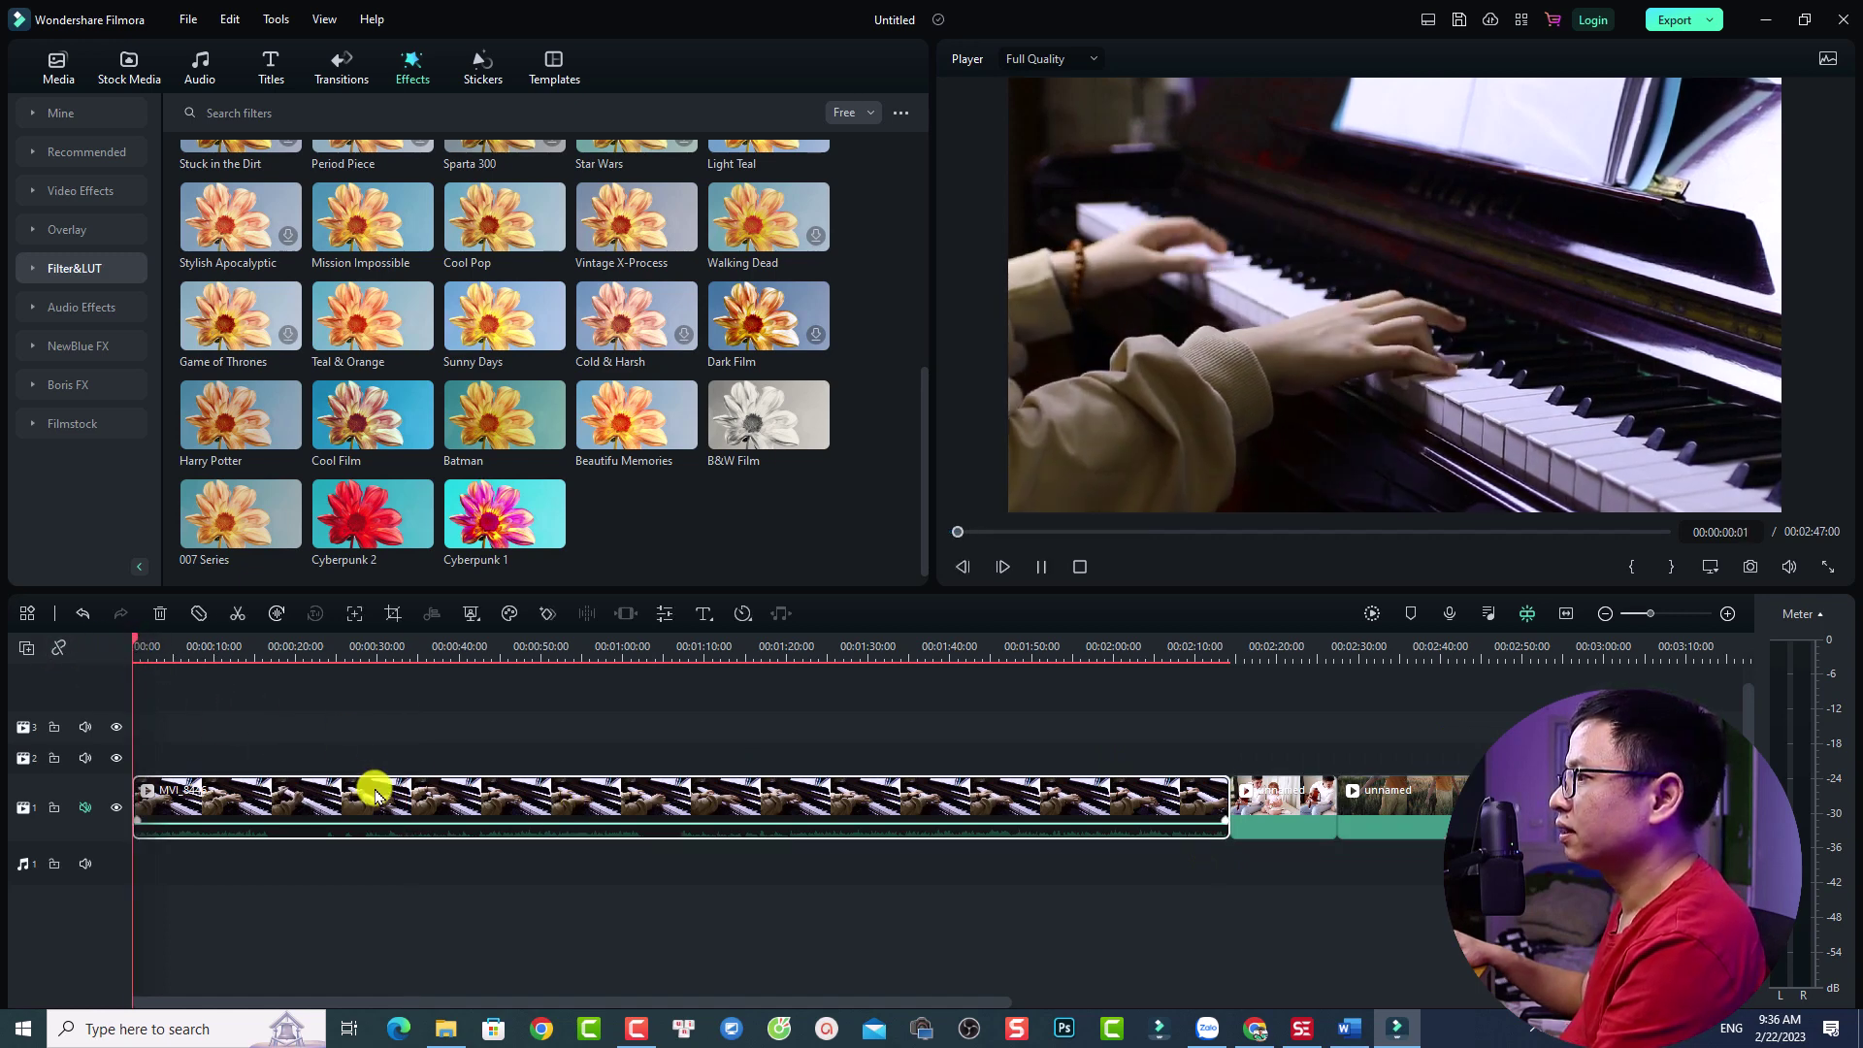
key("space")
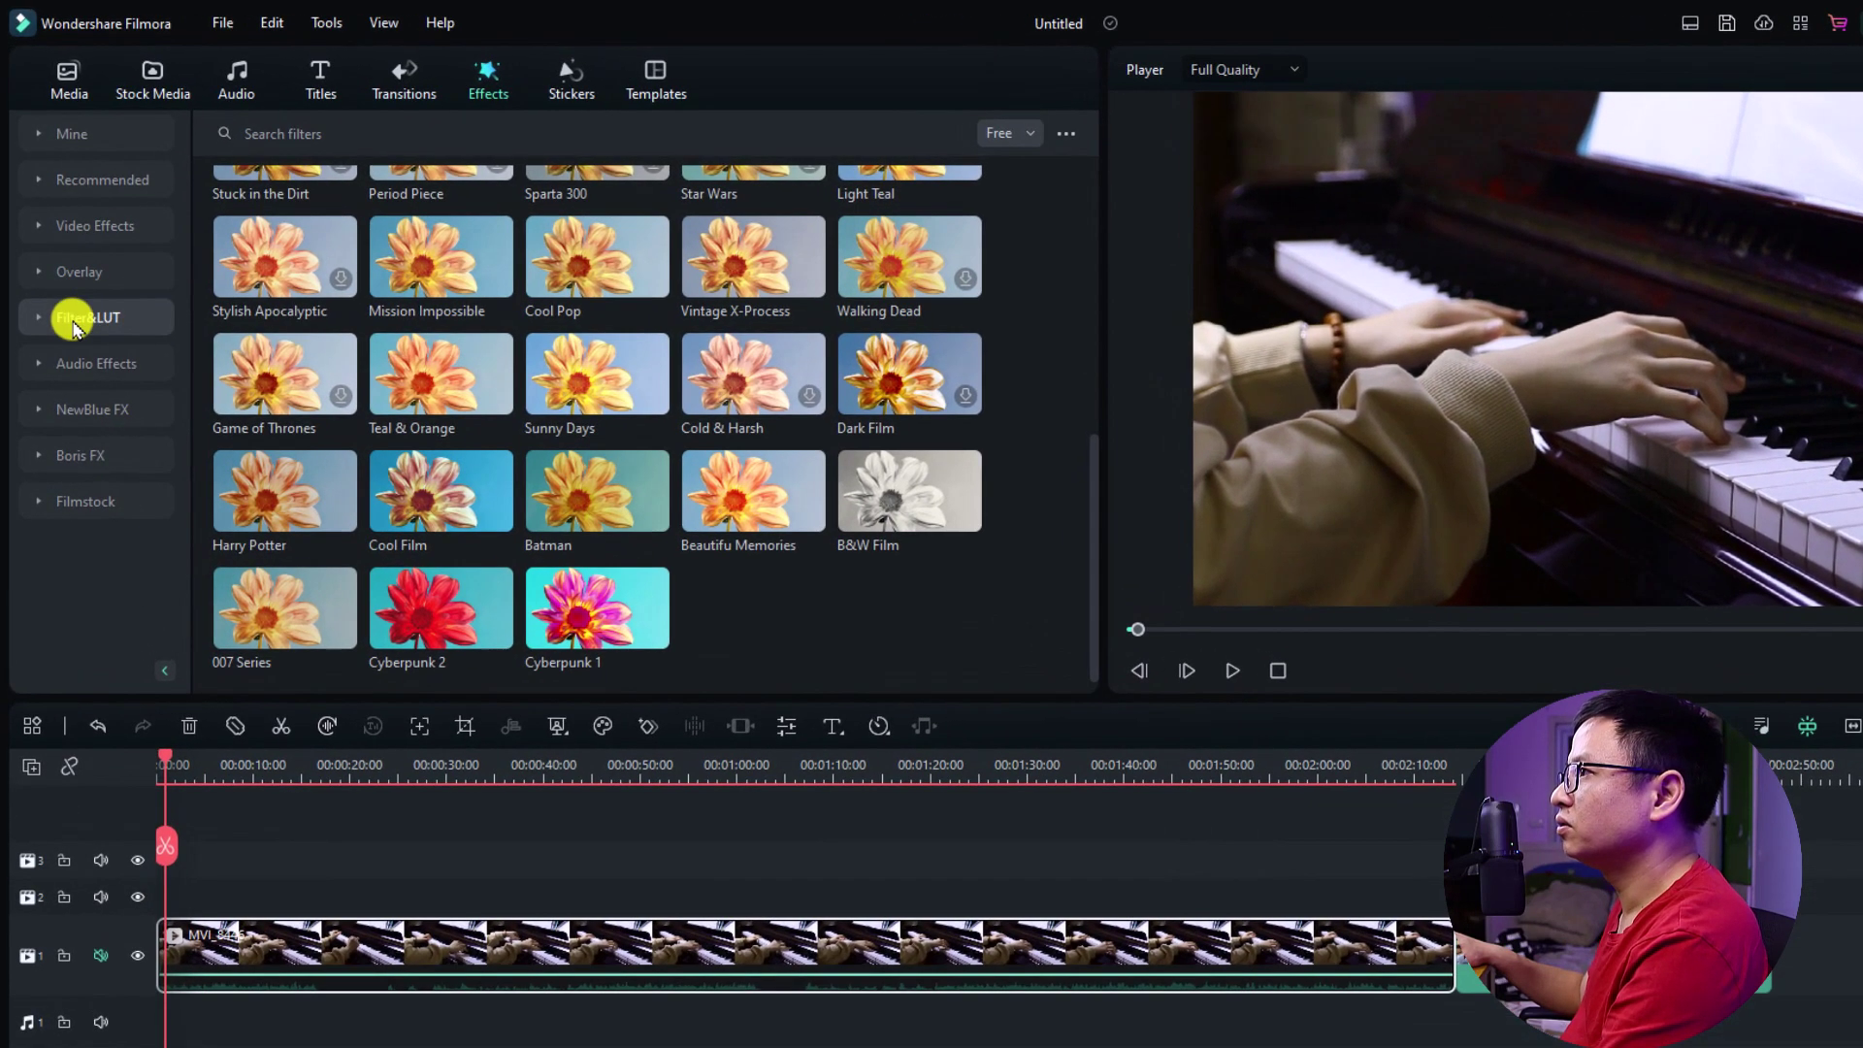
- List only the free LUT presets under Filter&LUT, such as SinCity and Movie
left_click(70, 331)
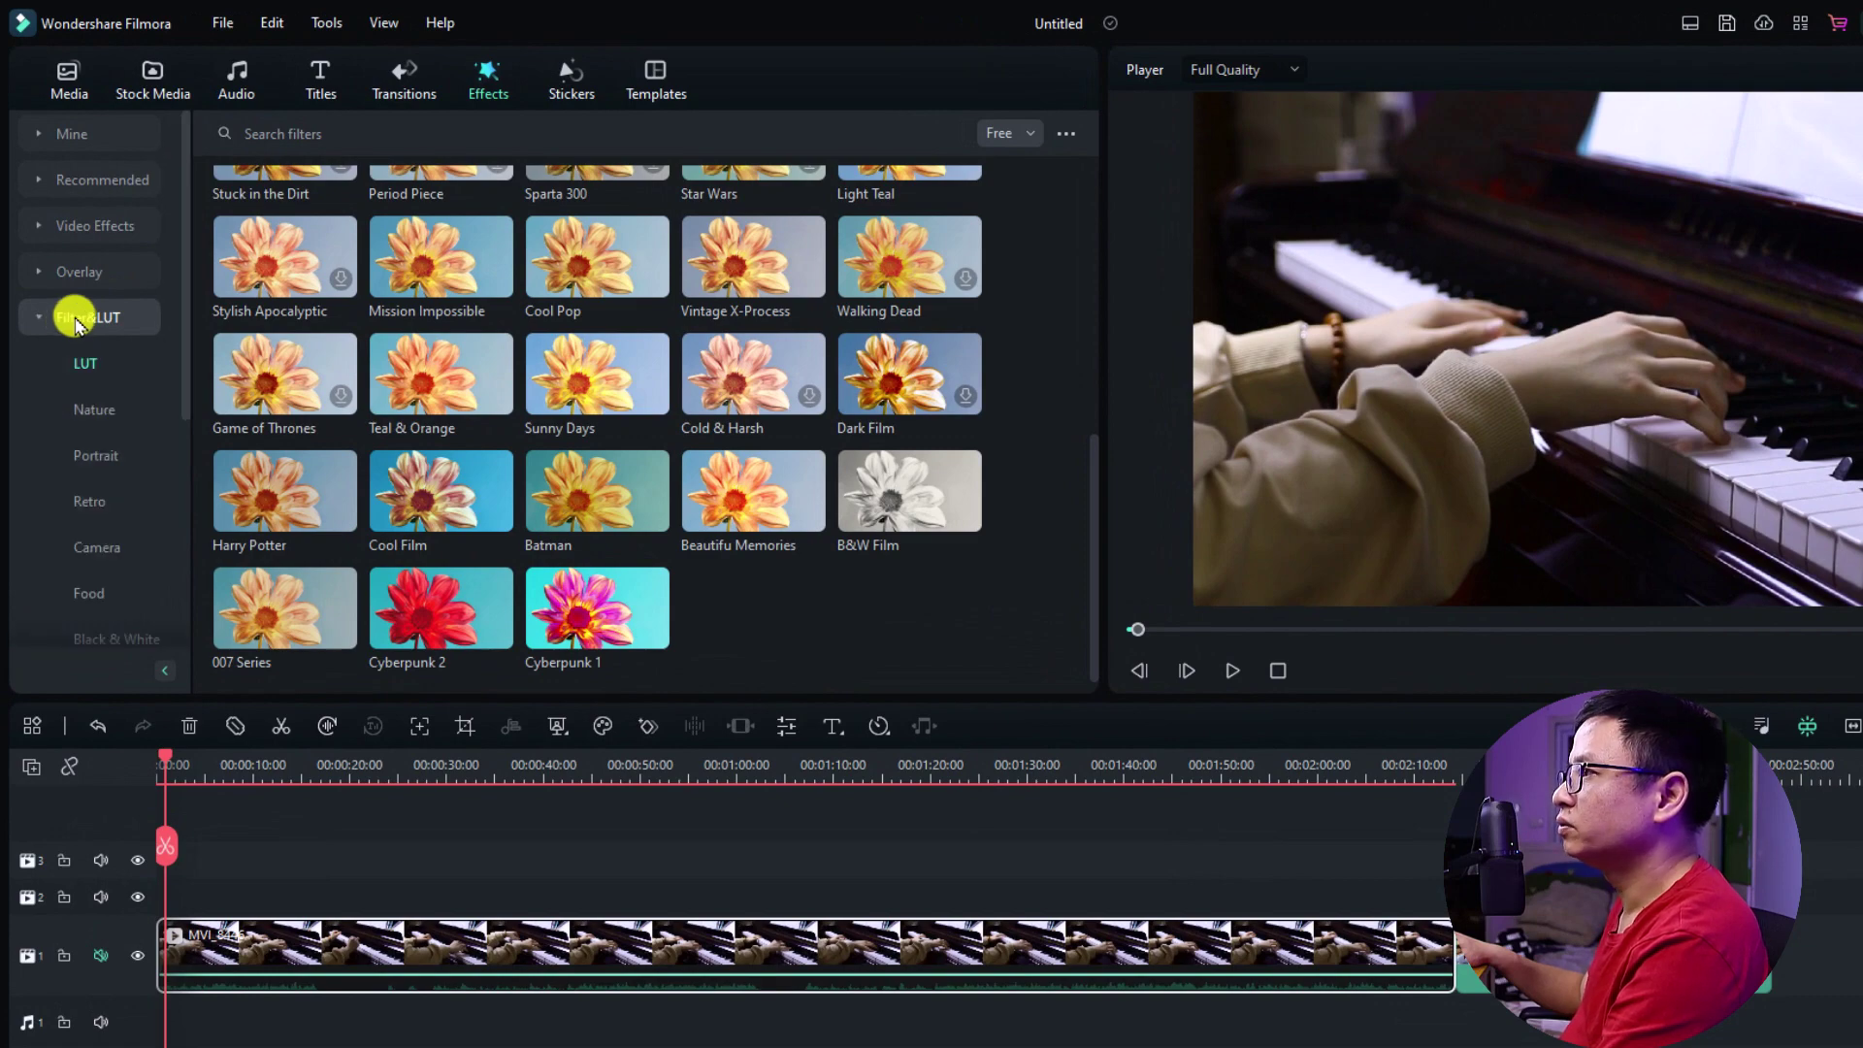
left_click(79, 367)
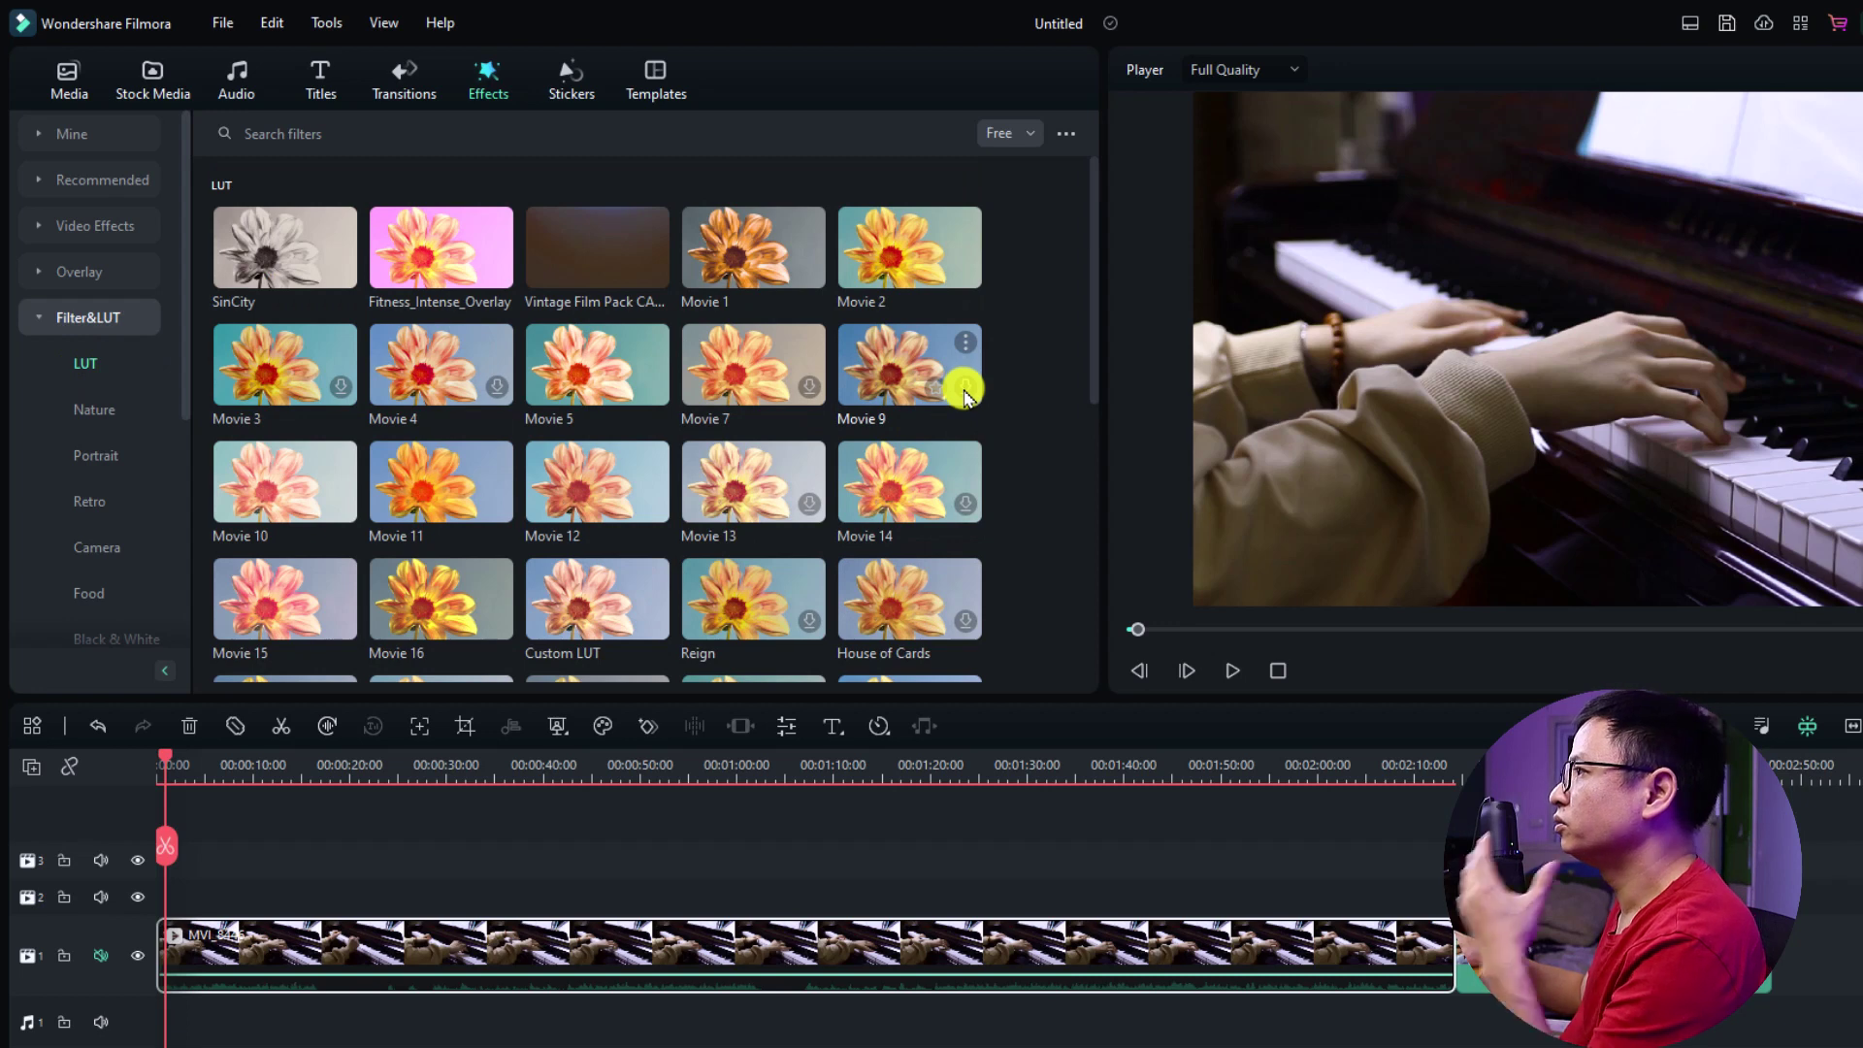
left_click(1020, 134)
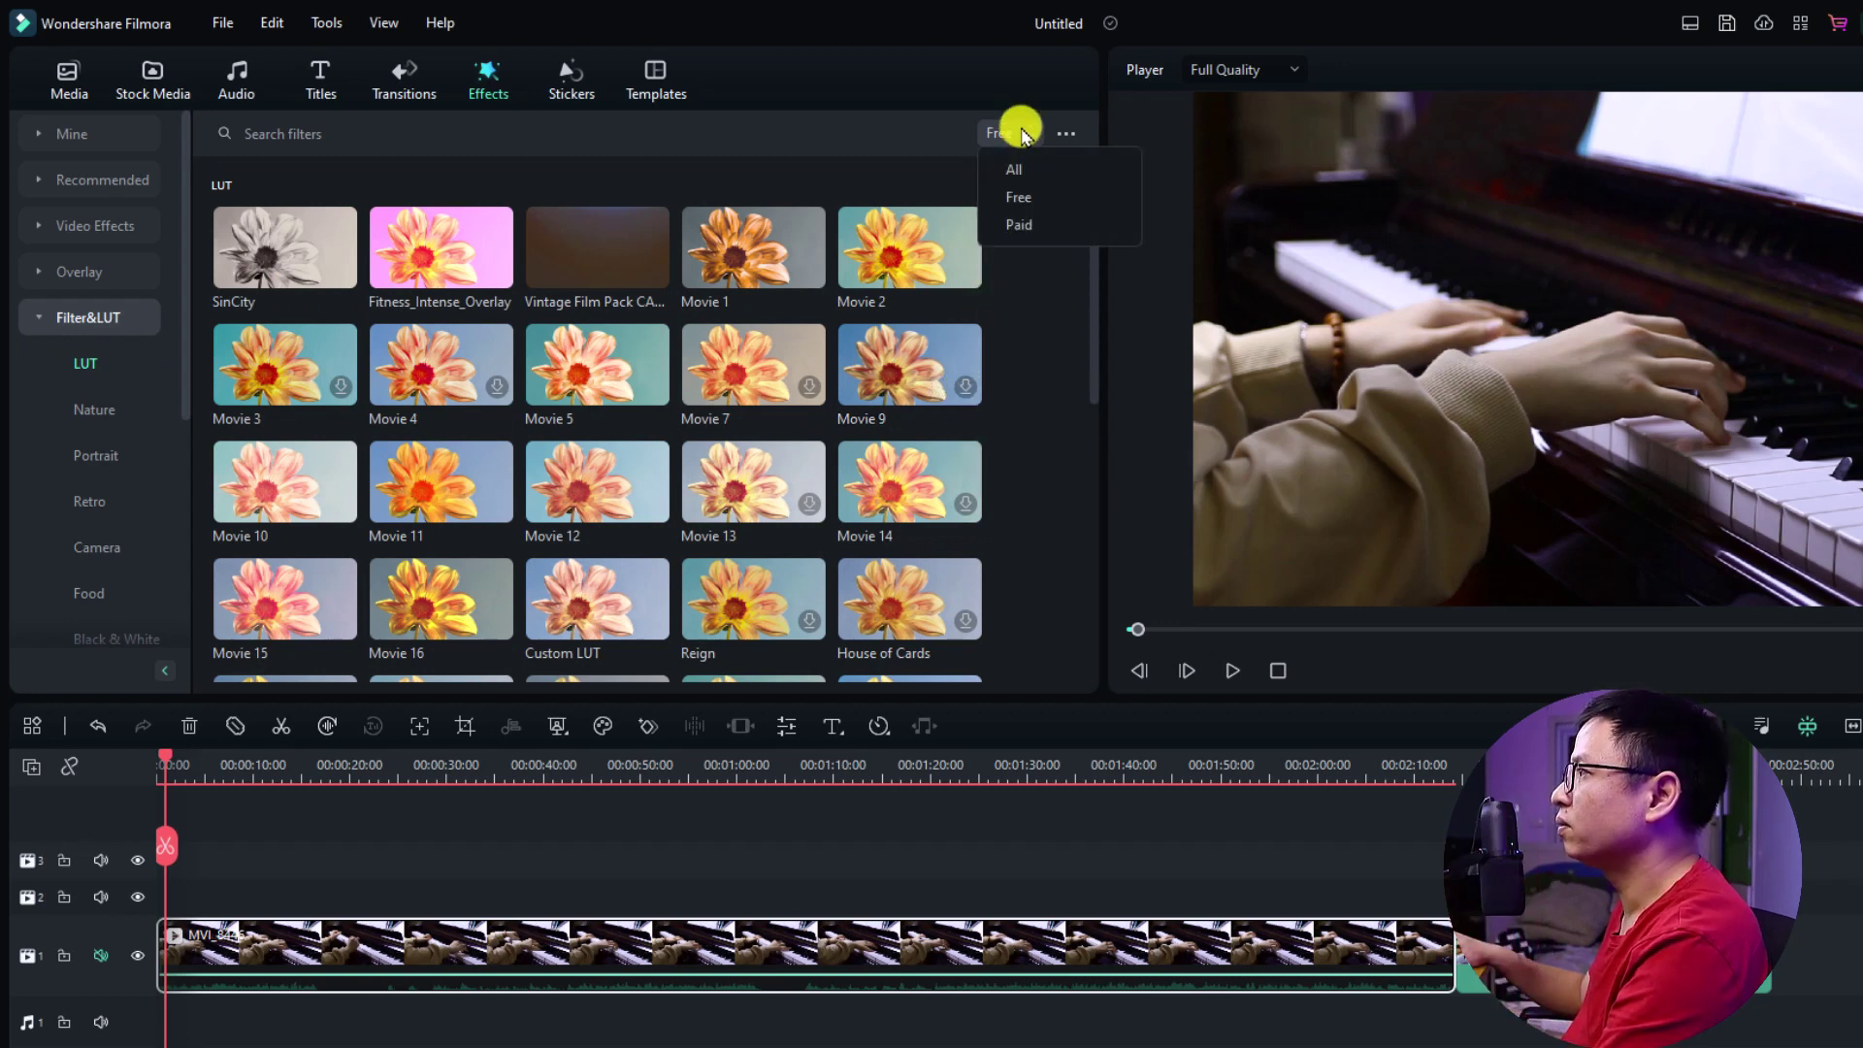
left_click(1009, 200)
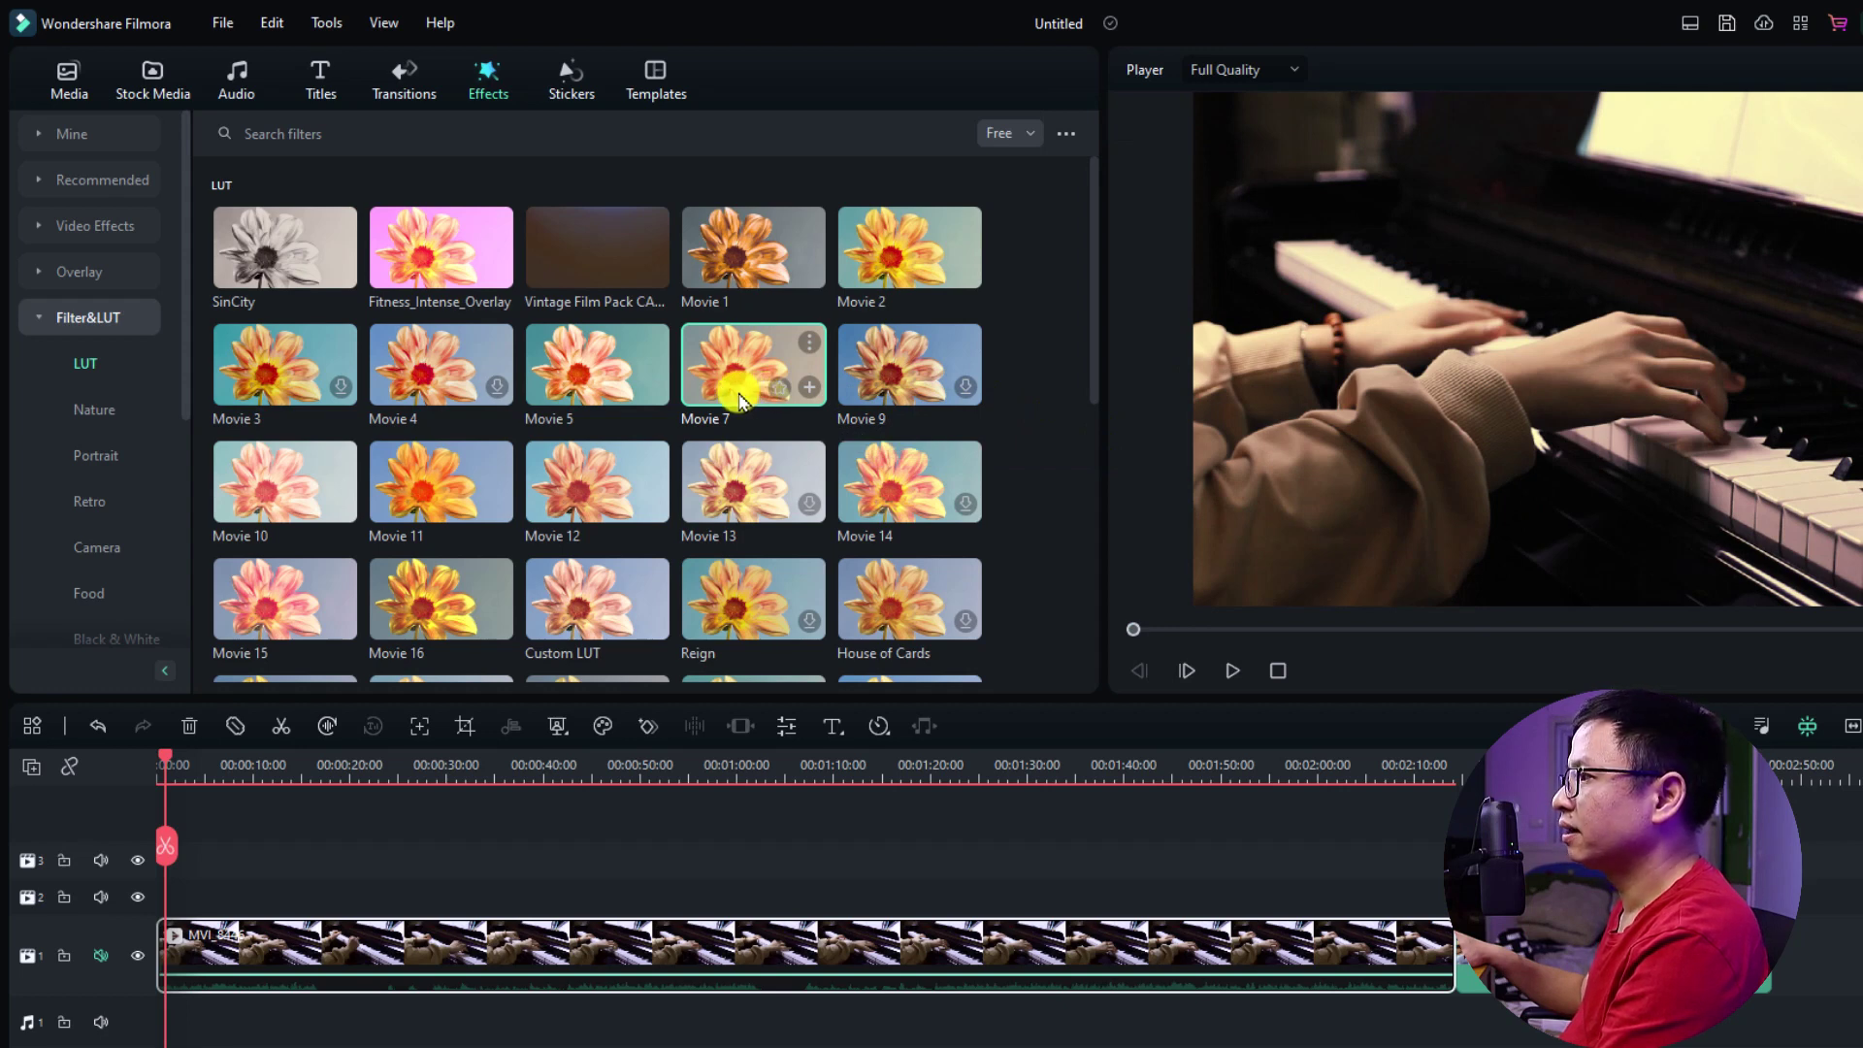
- Place the Movie 7 LUT on track 2, stretched across the full 2:47 piano clip
left_click_drag(739, 400, 155, 898)
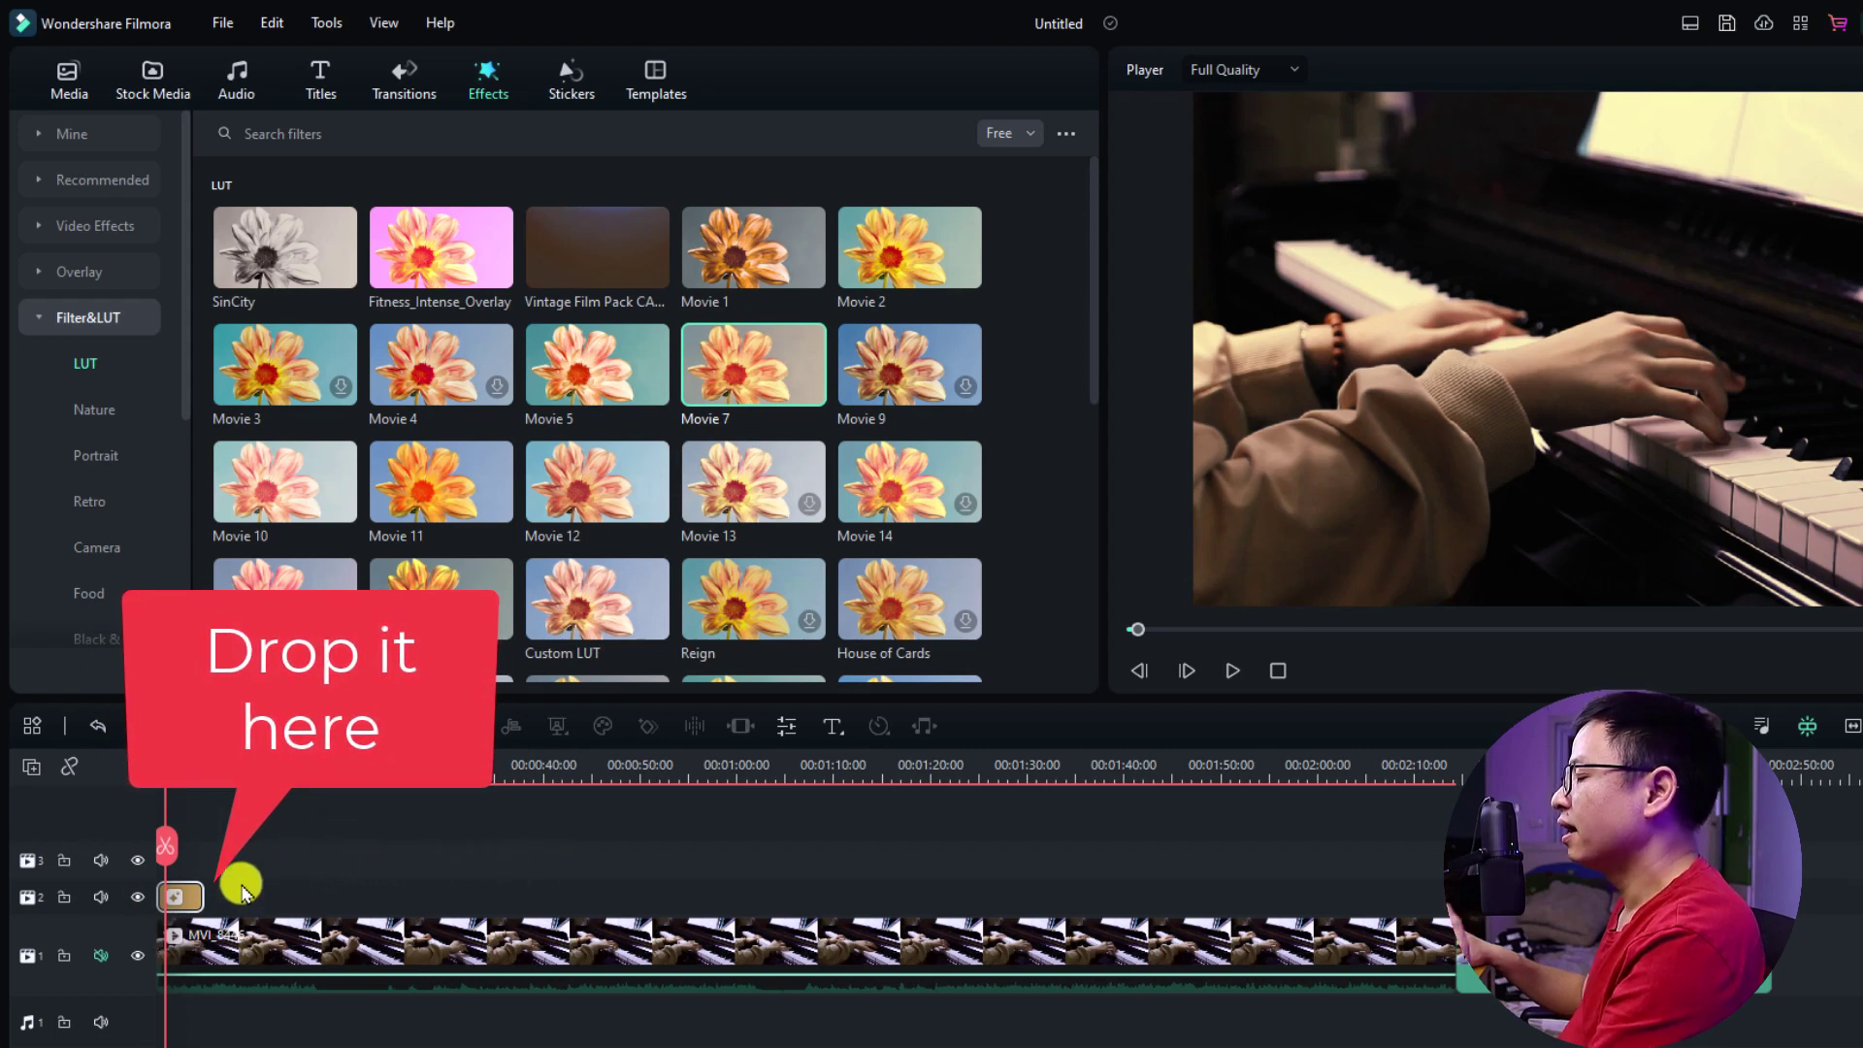
left_click_drag(202, 895, 1766, 874)
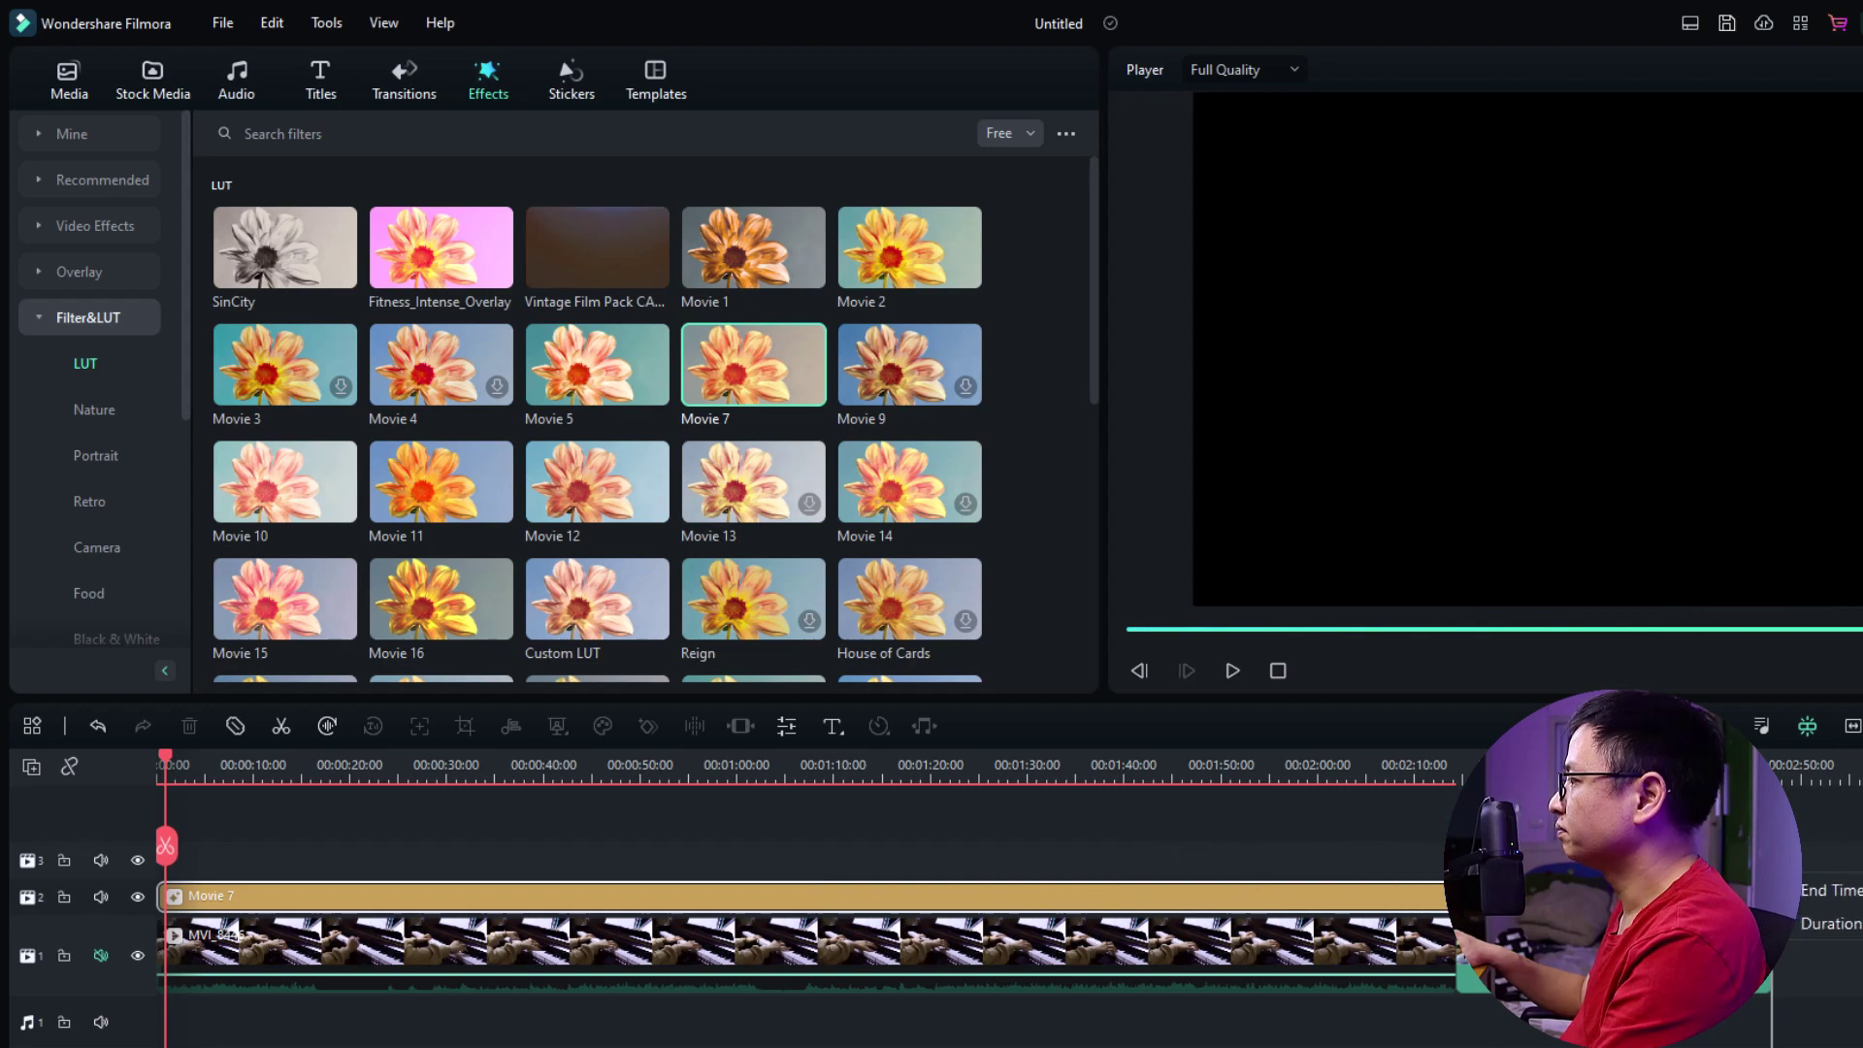
left_click(312, 836)
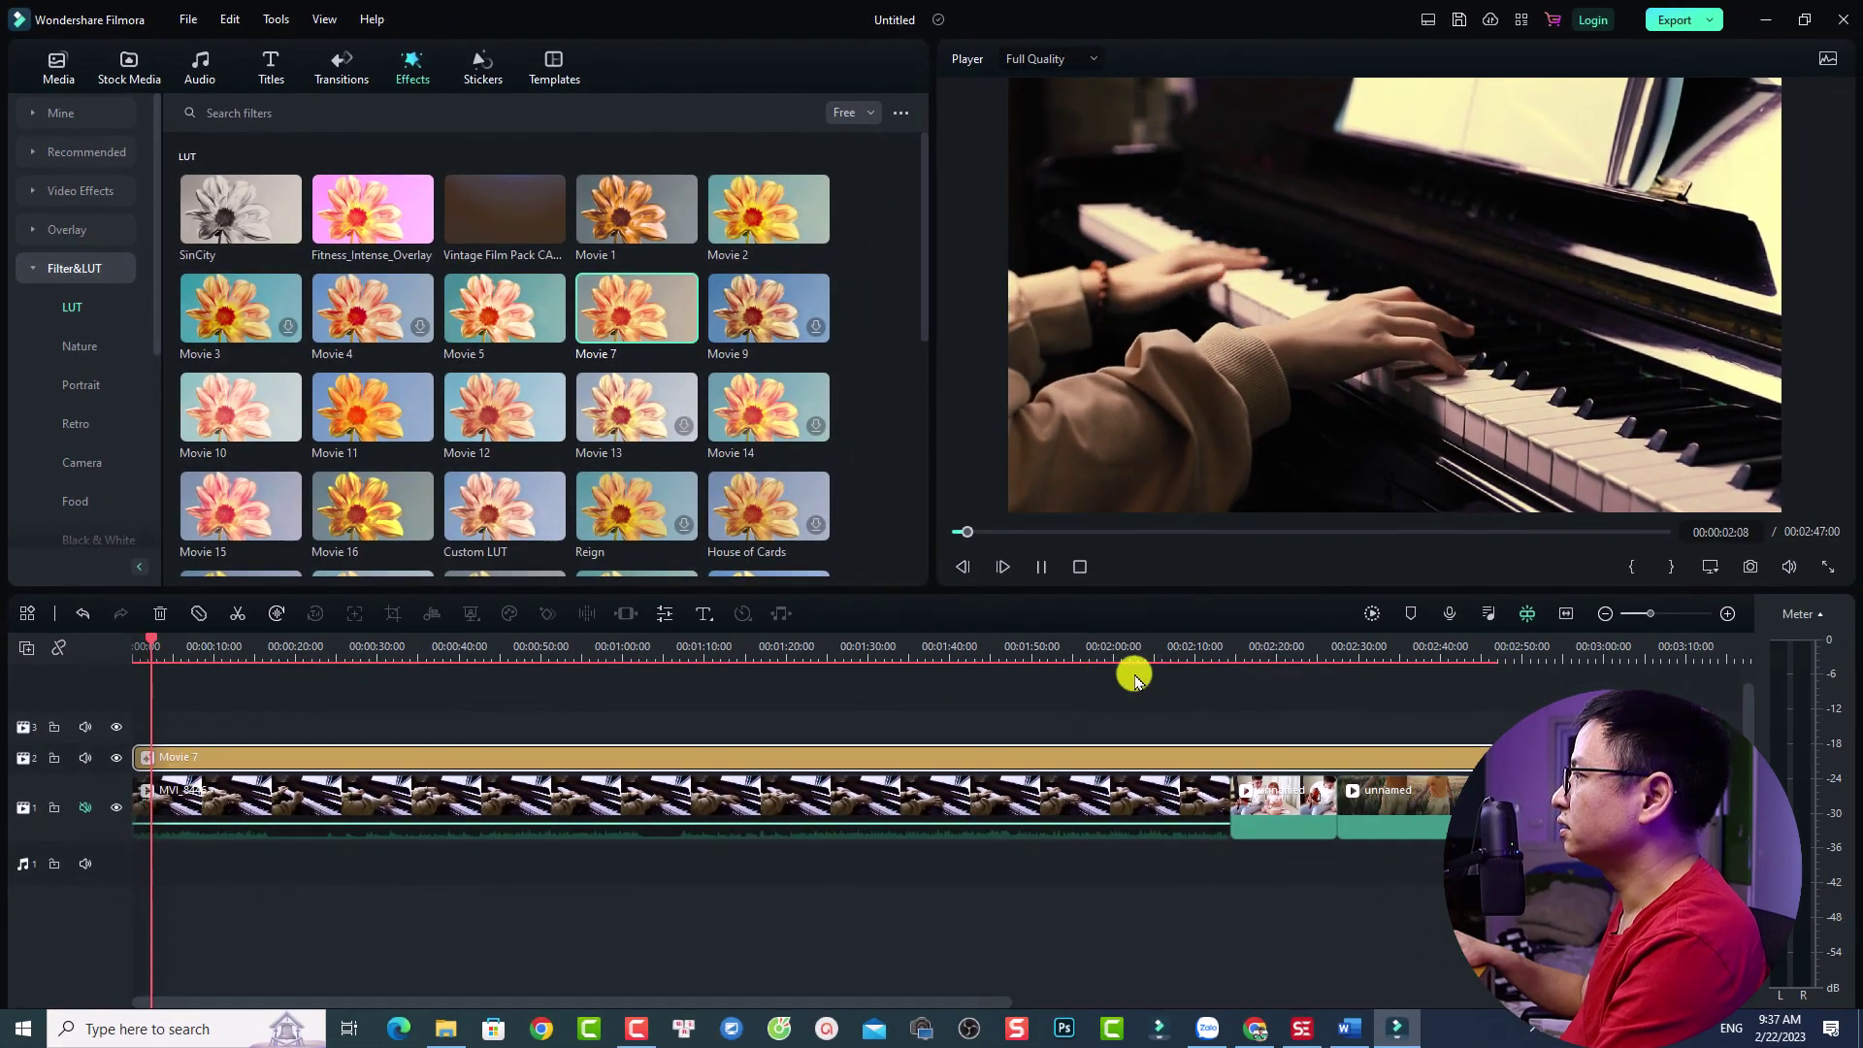
- Play the clip's ending, then toggle the LUT track's visibility to compare looks
key("space")
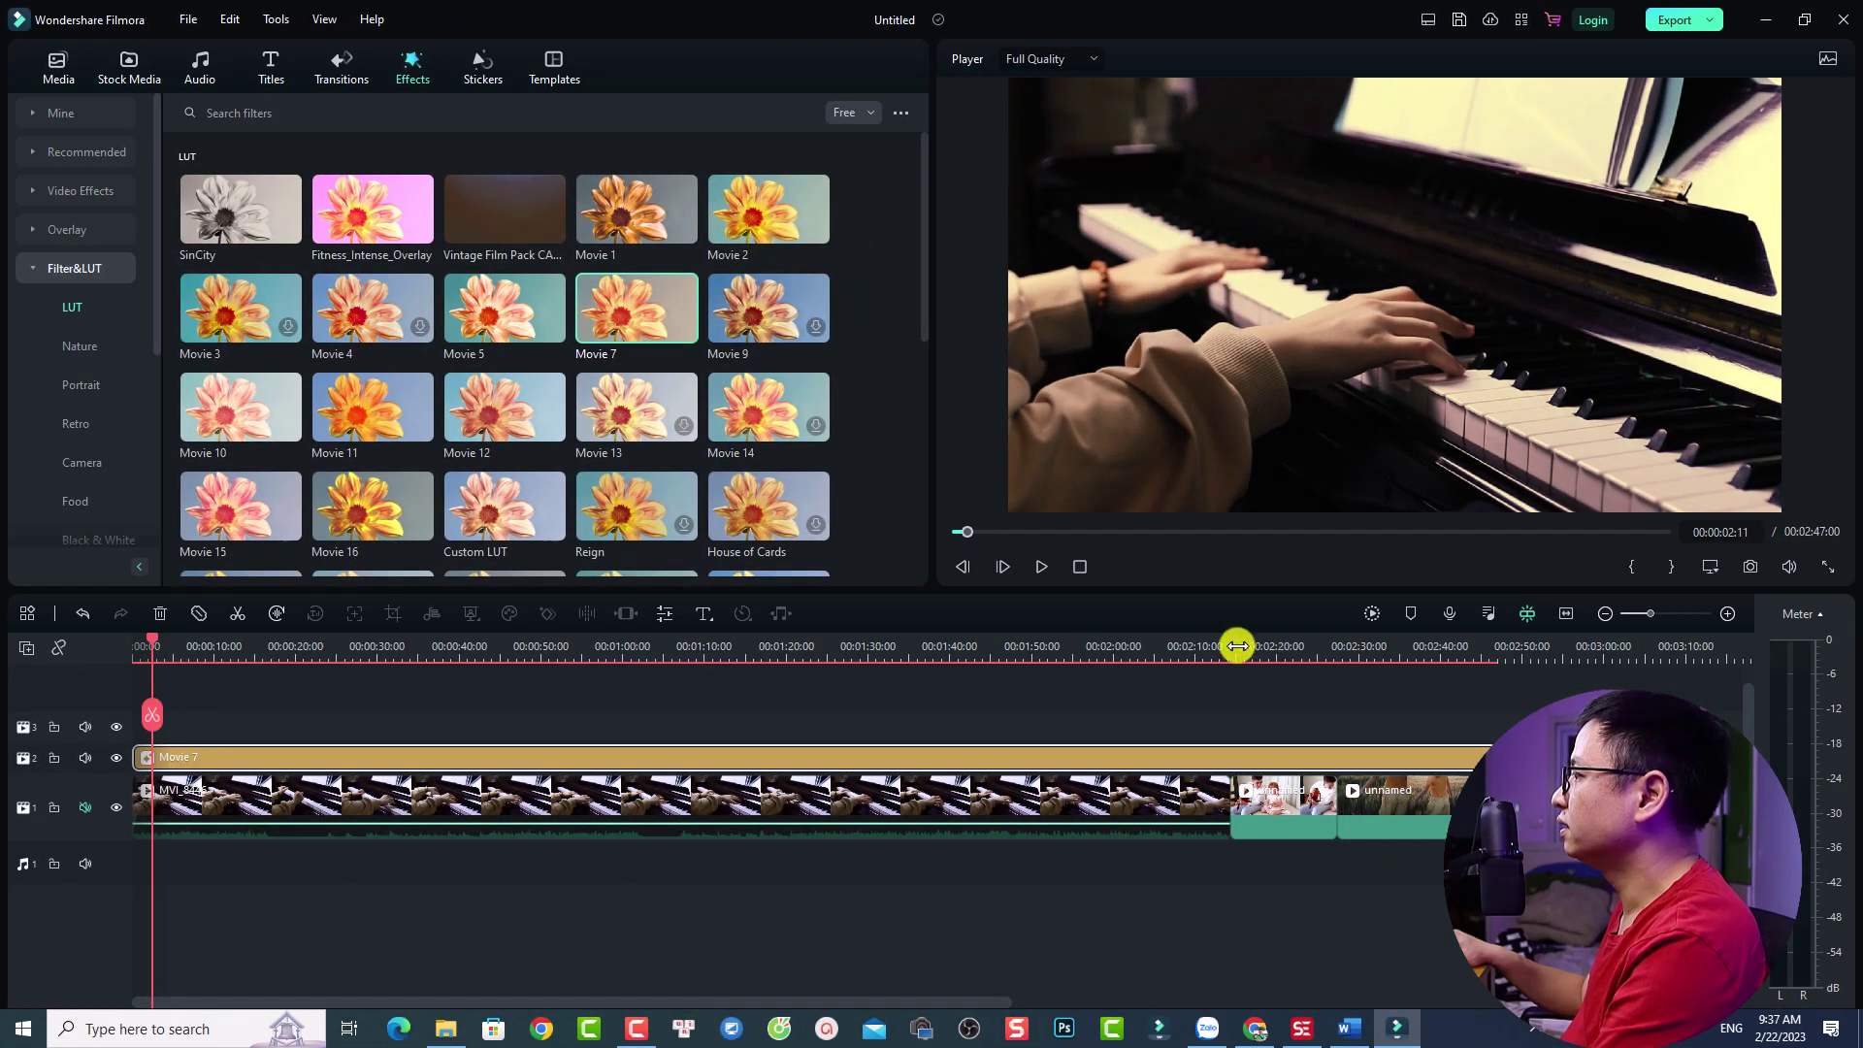
left_click(1220, 648)
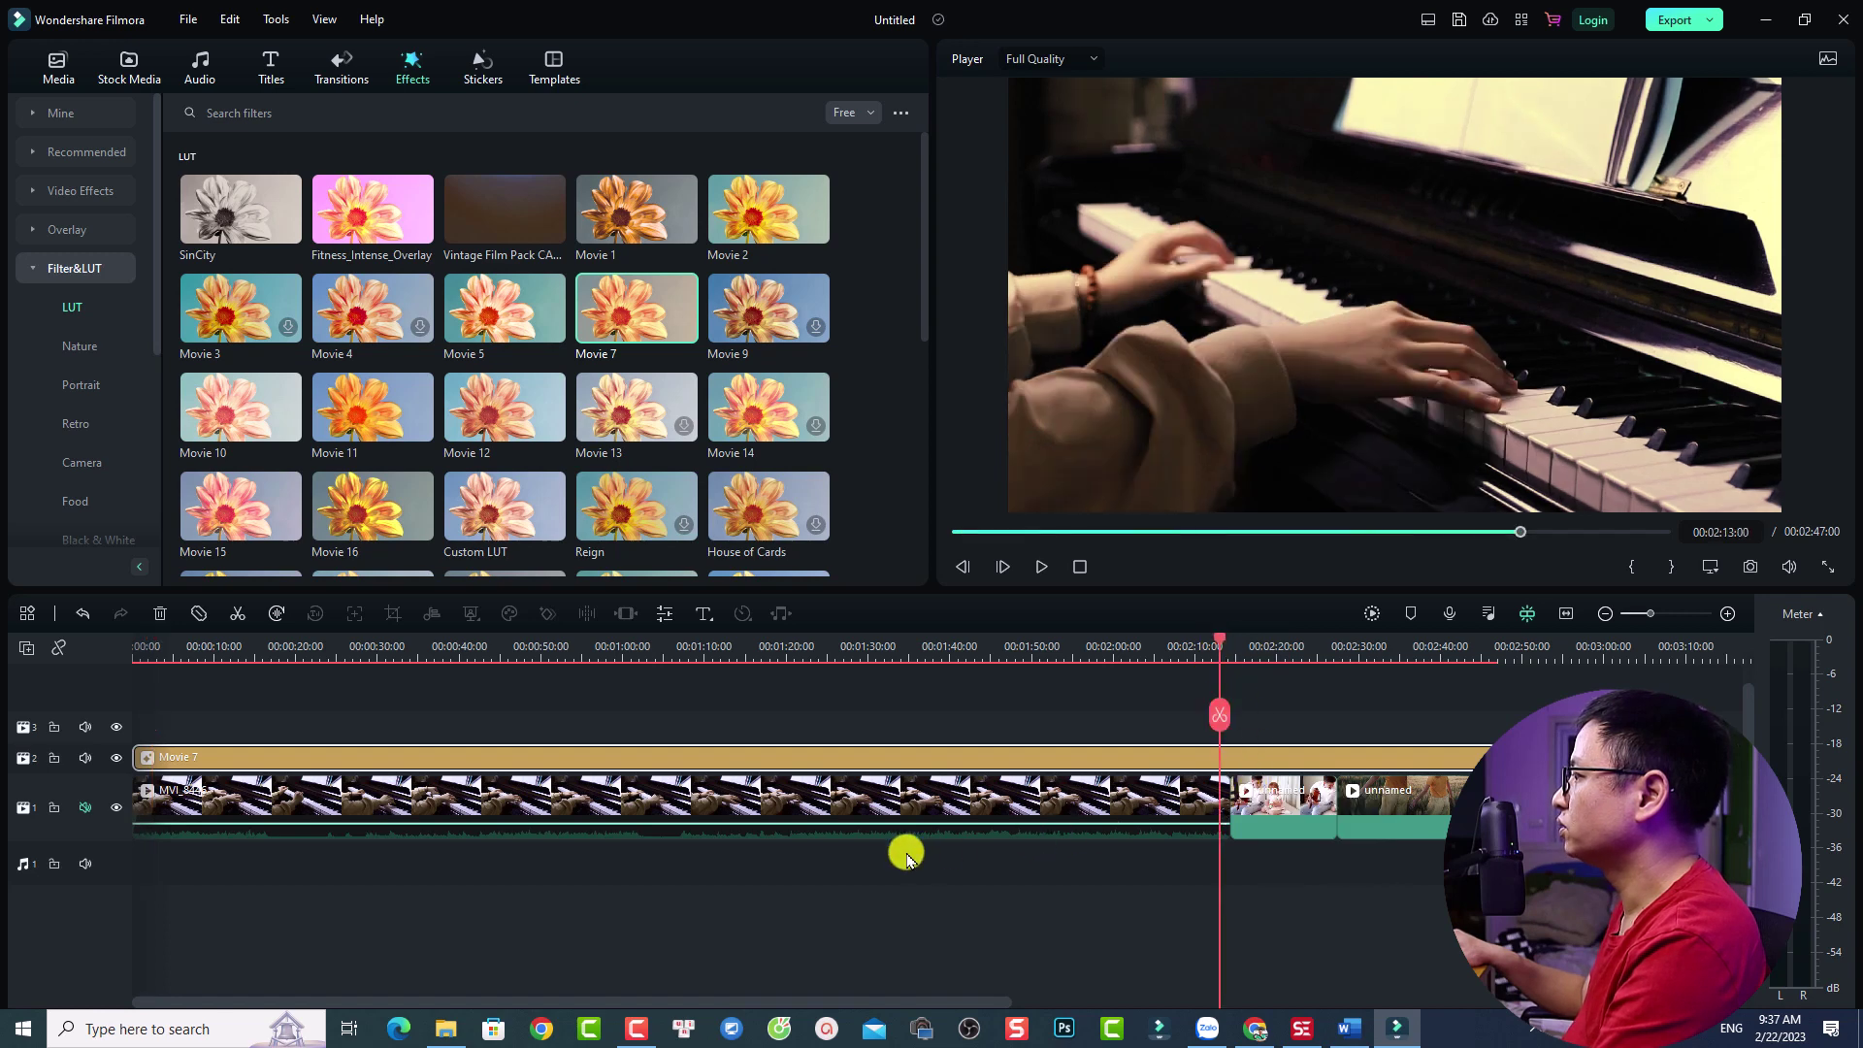
key("space")
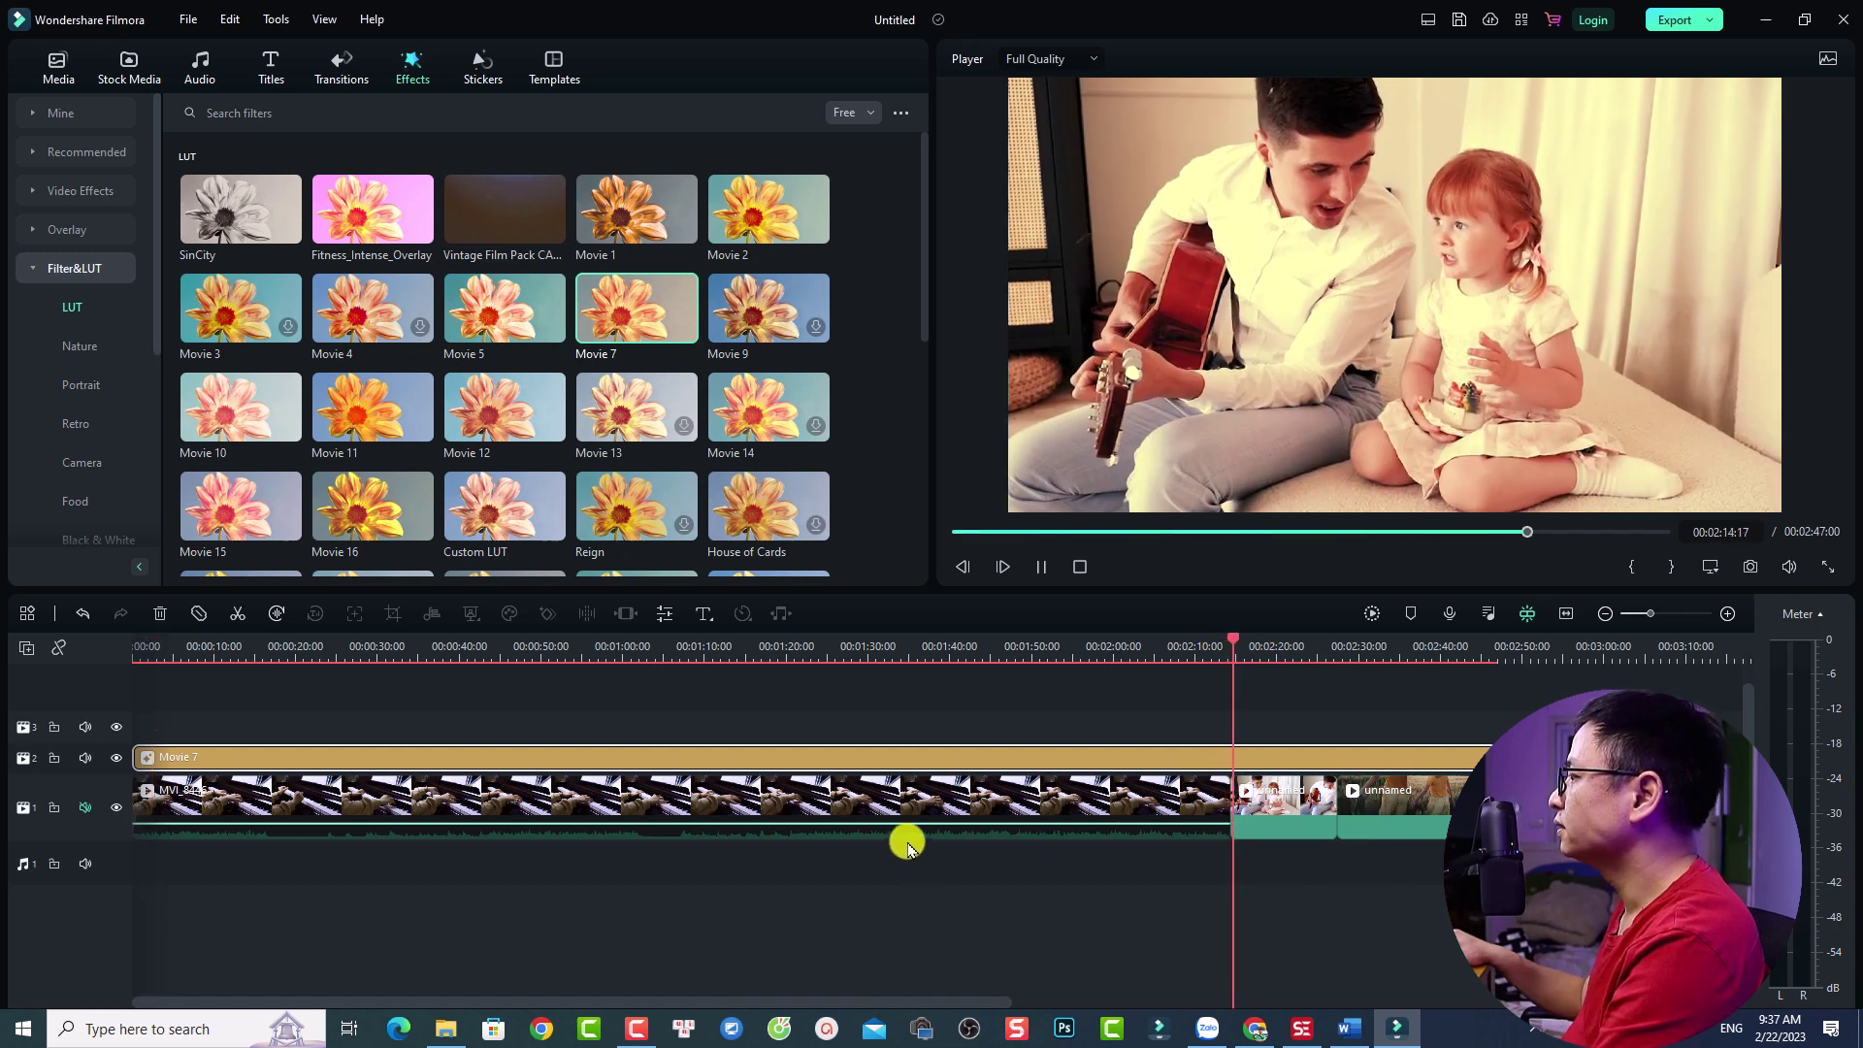
key("space")
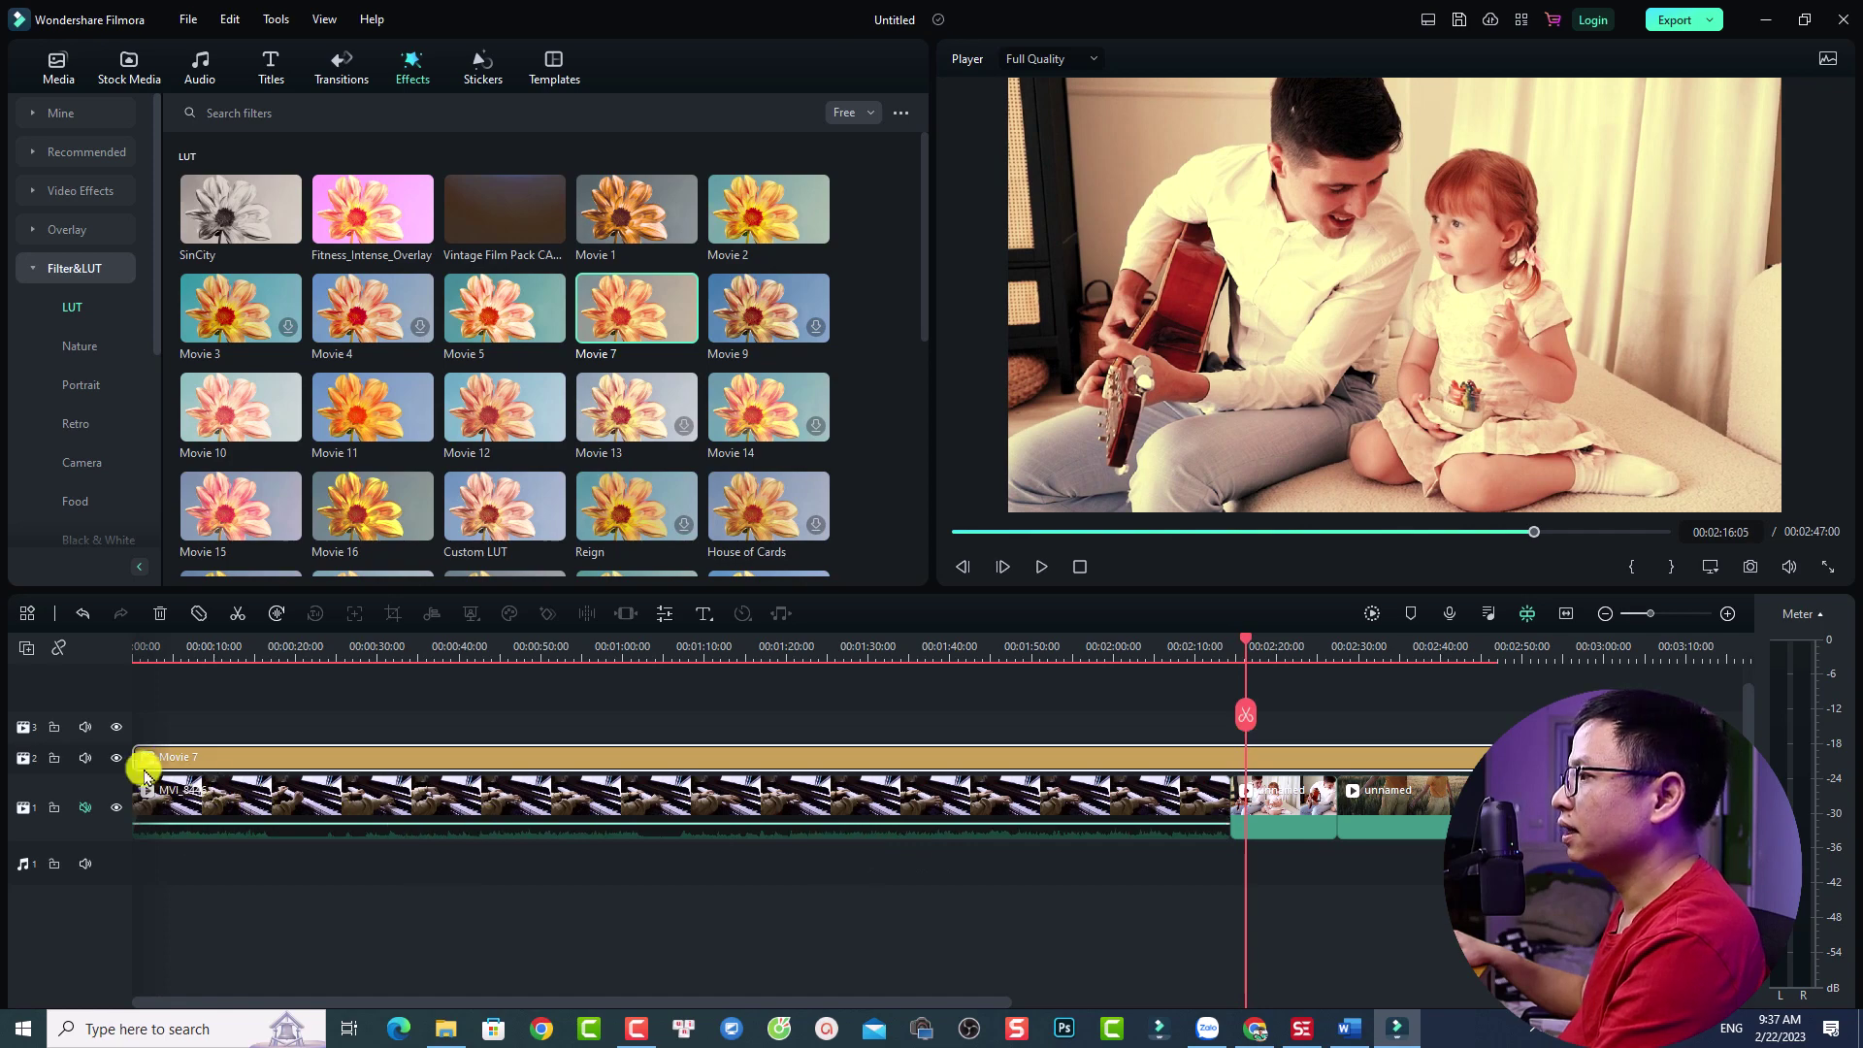
left_click(144, 648)
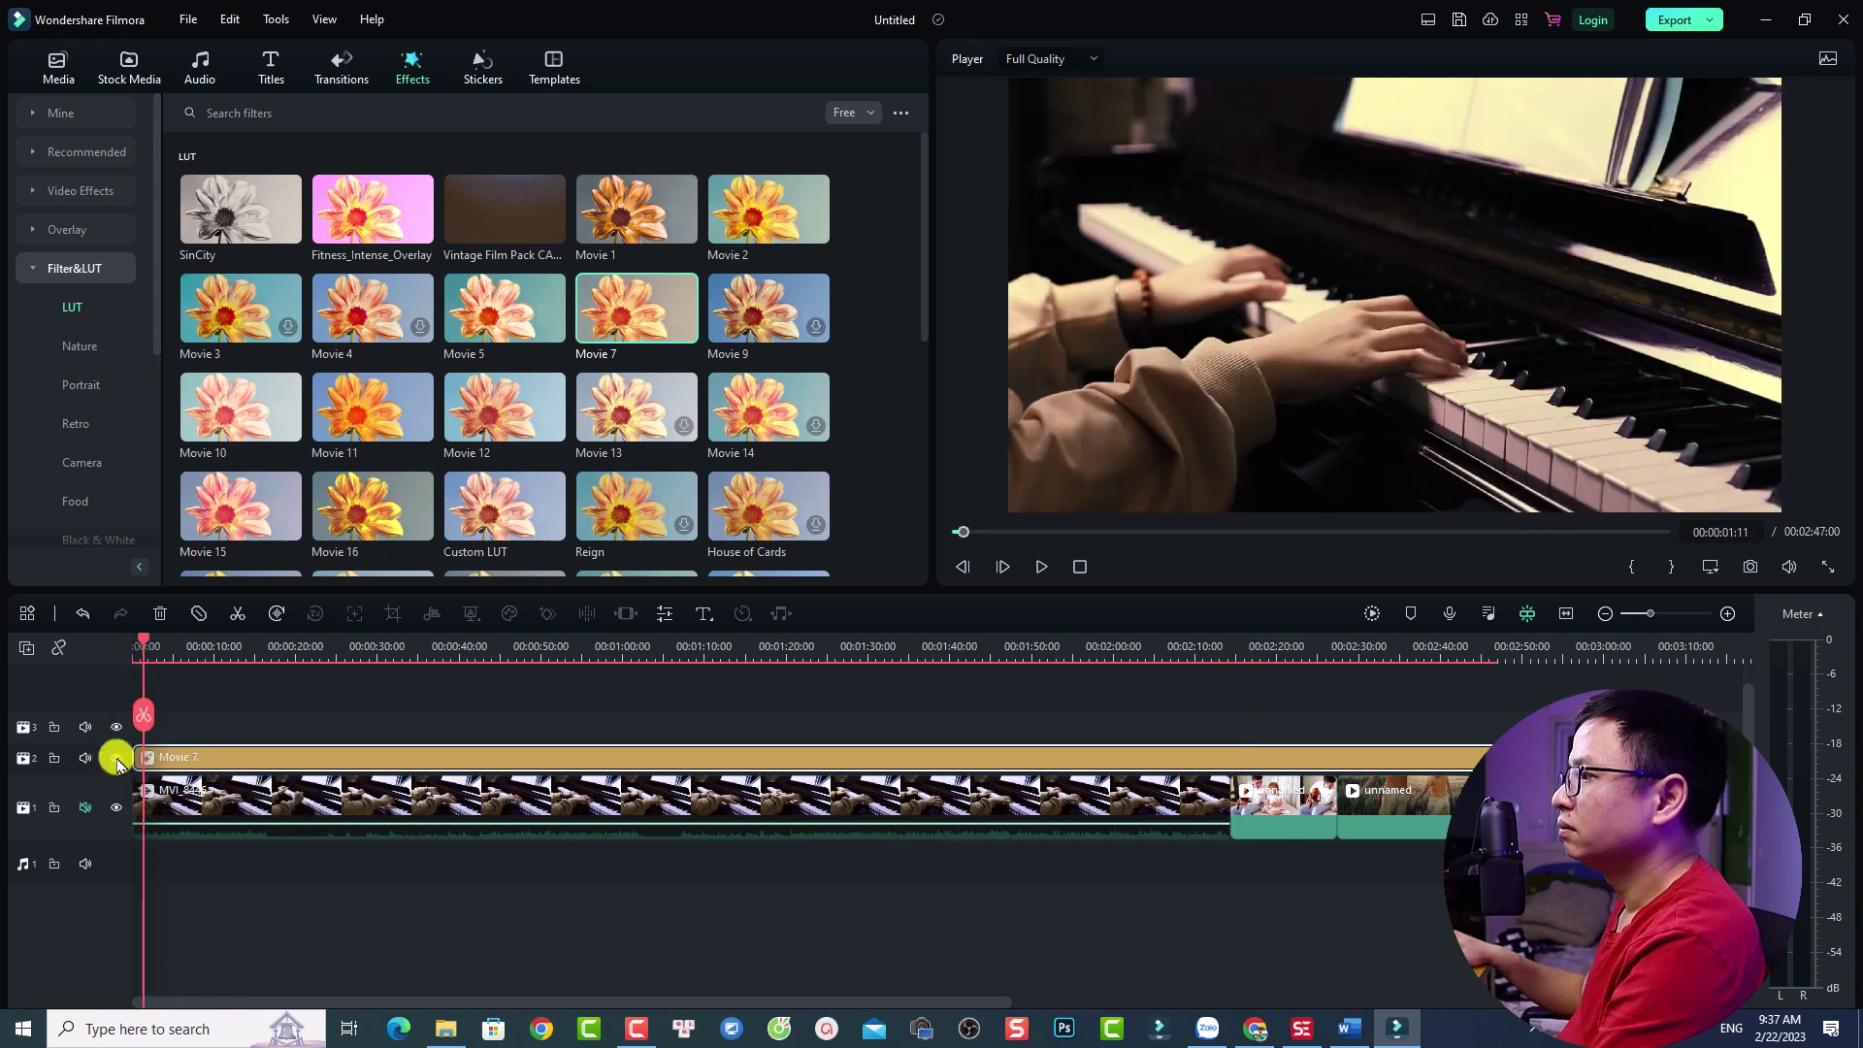
left_click(116, 760)
left_click(116, 760)
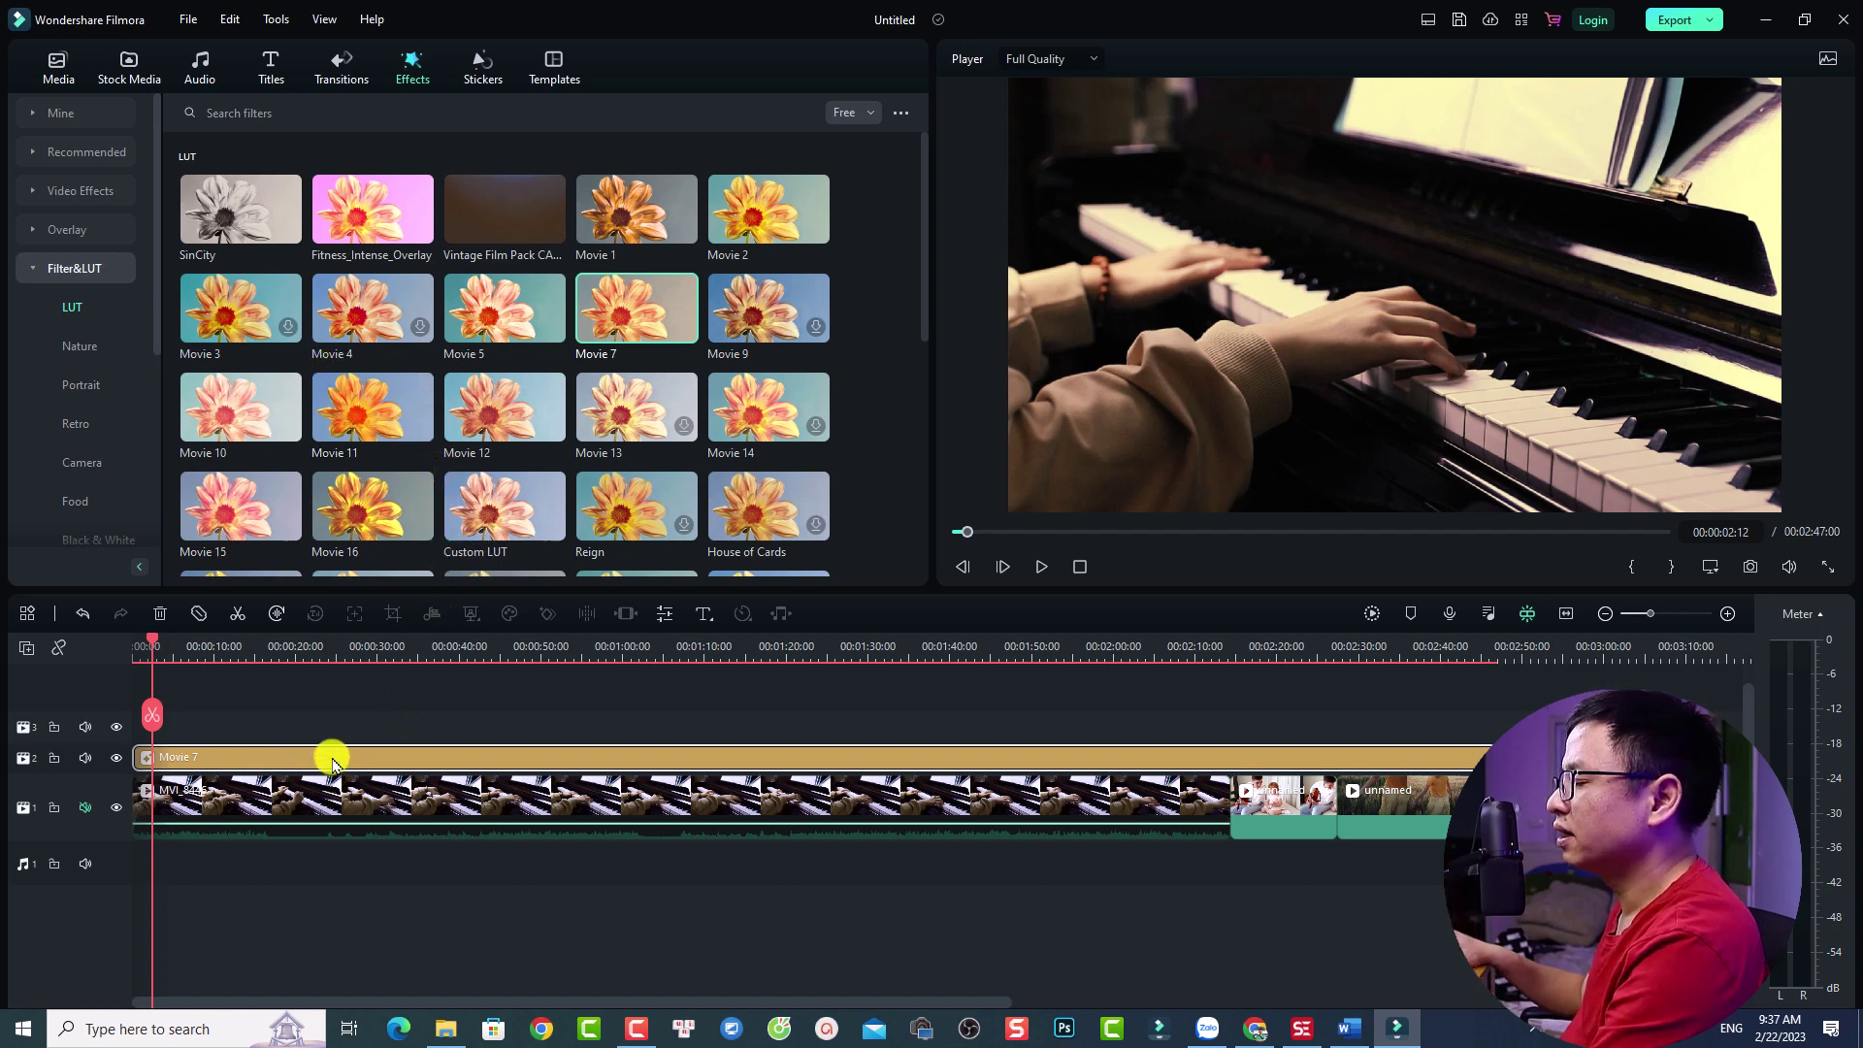
- Set the Movie 7 LUT's opacity to 55 and confirm
double_click(171, 758)
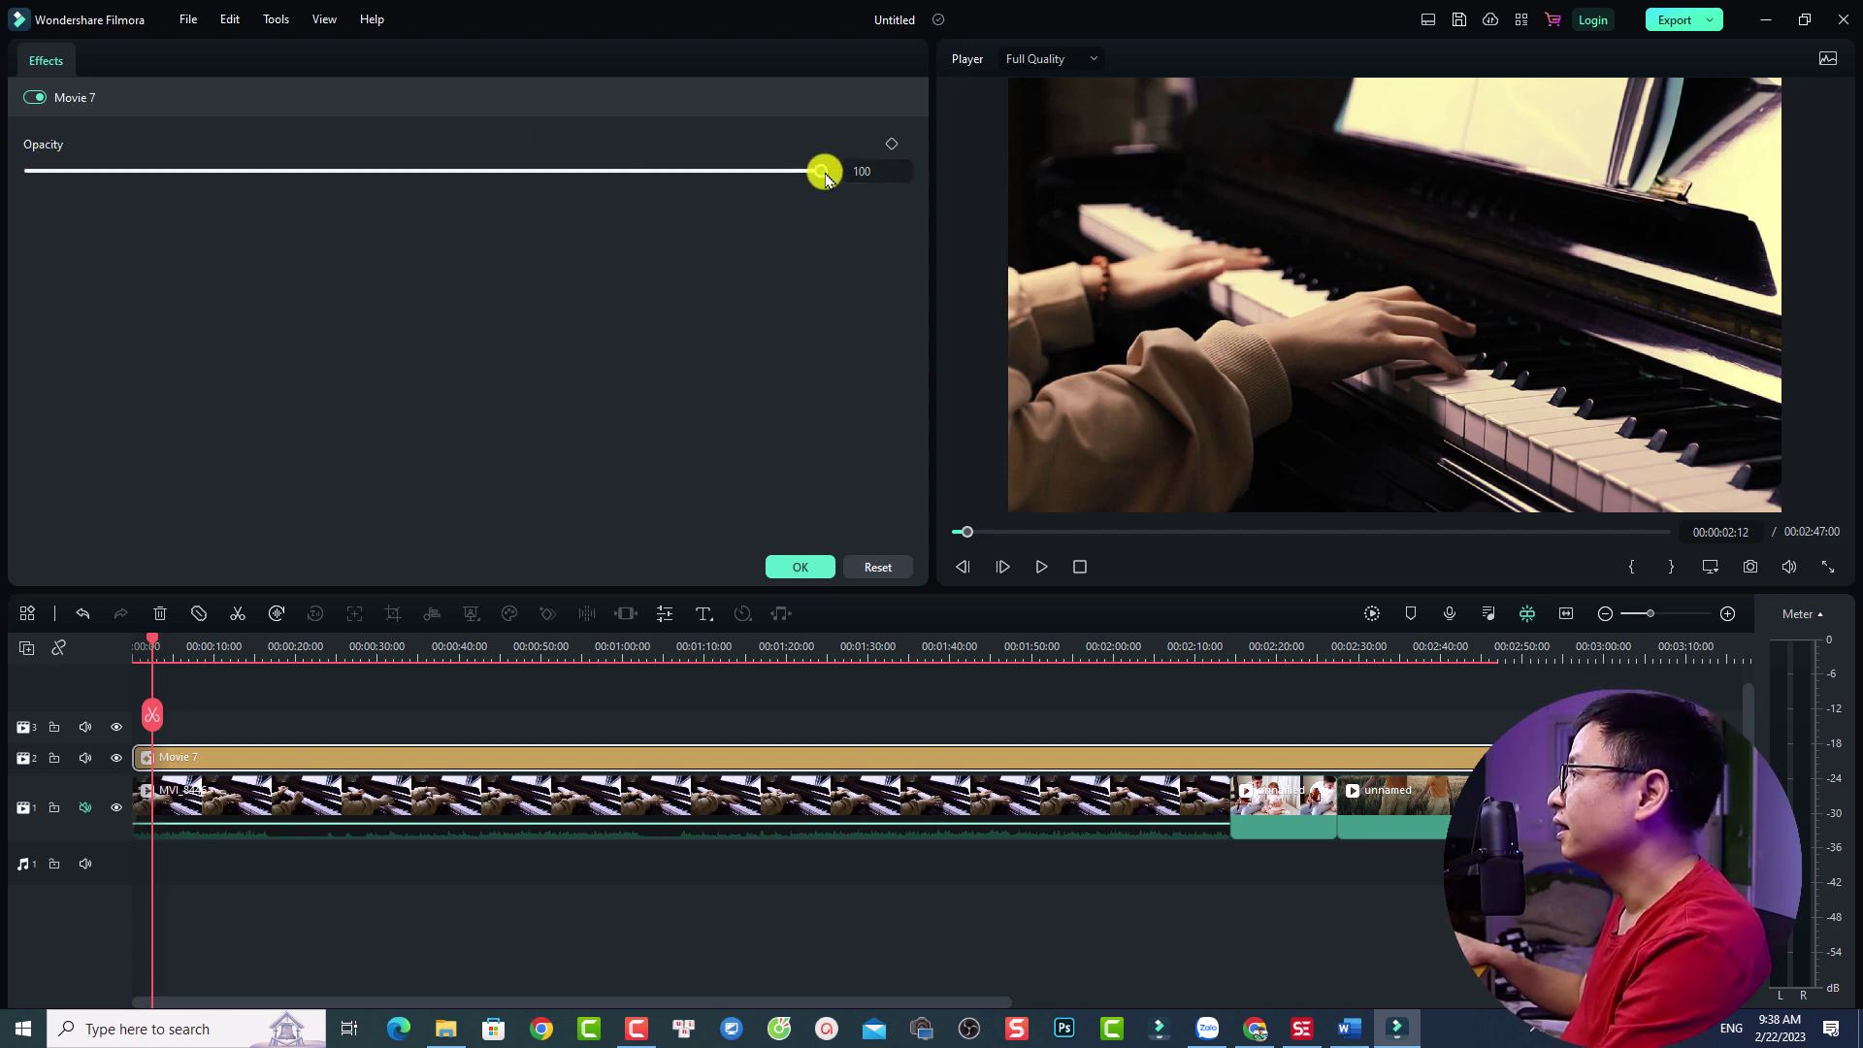
left_click_drag(817, 178, 523, 190)
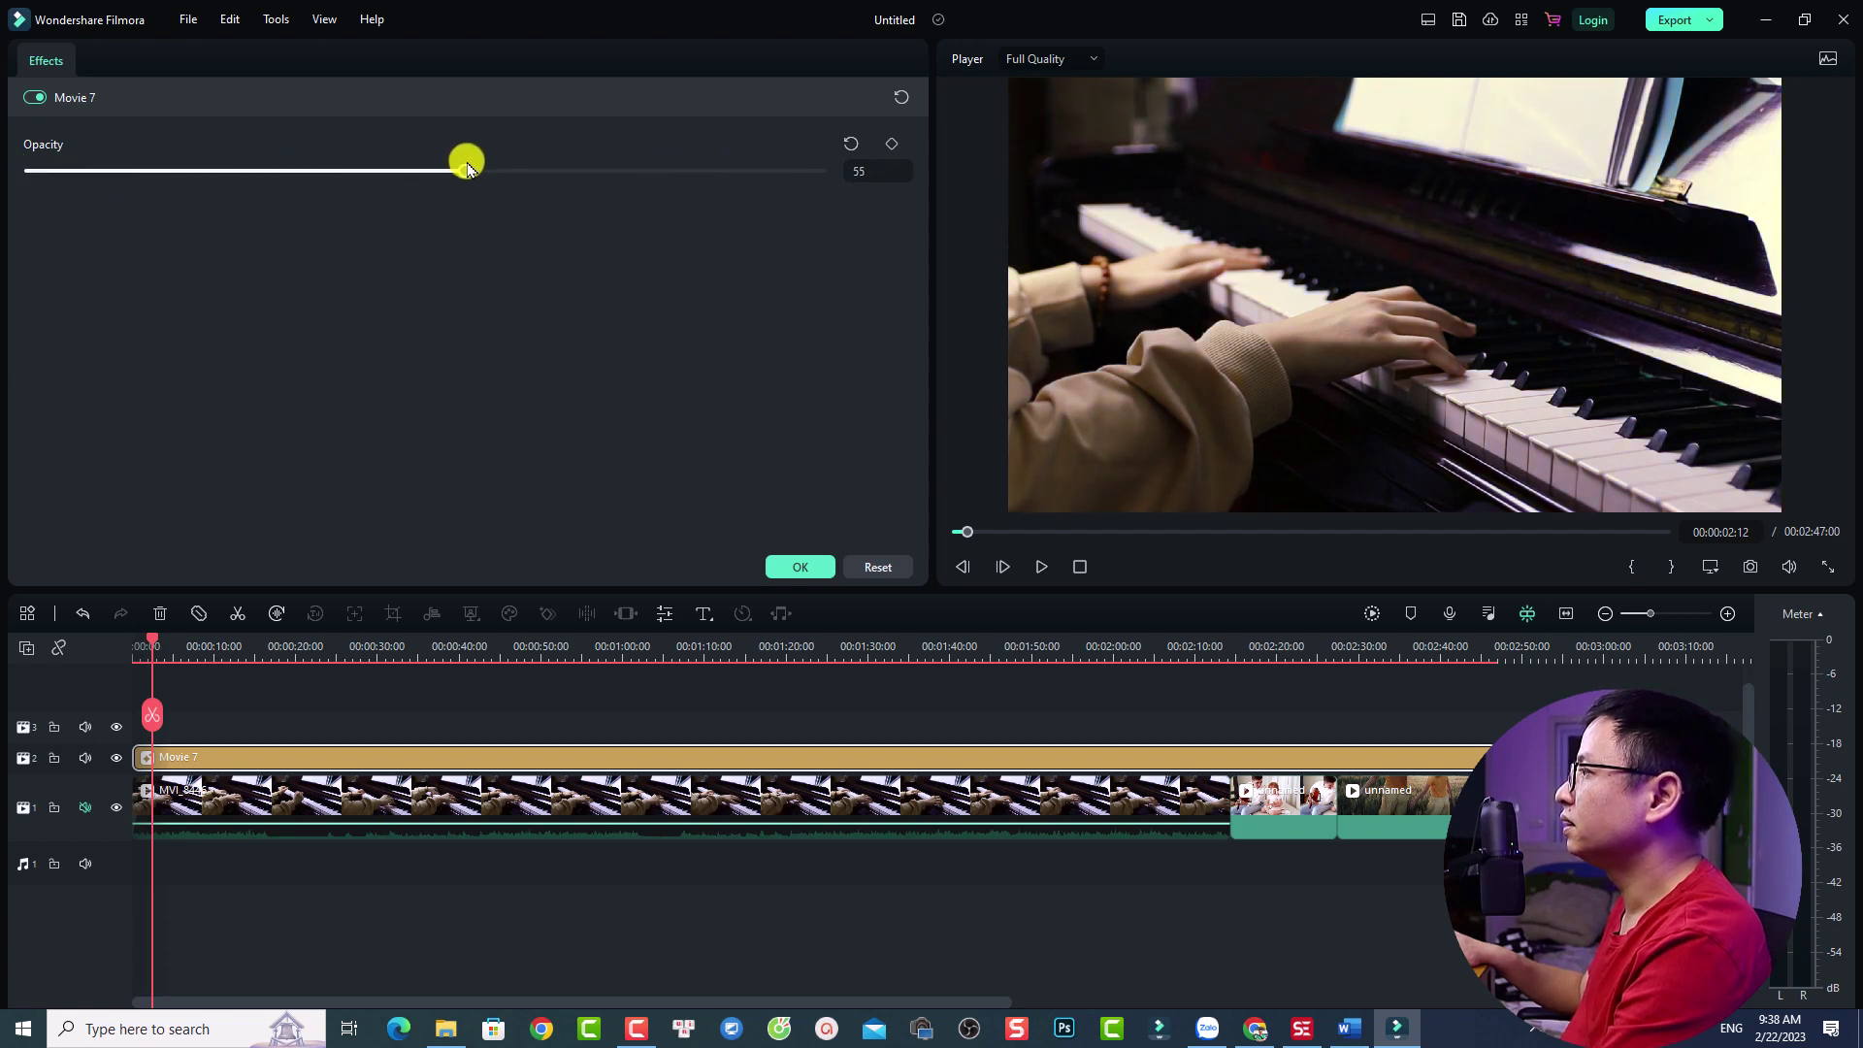
left_click(798, 566)
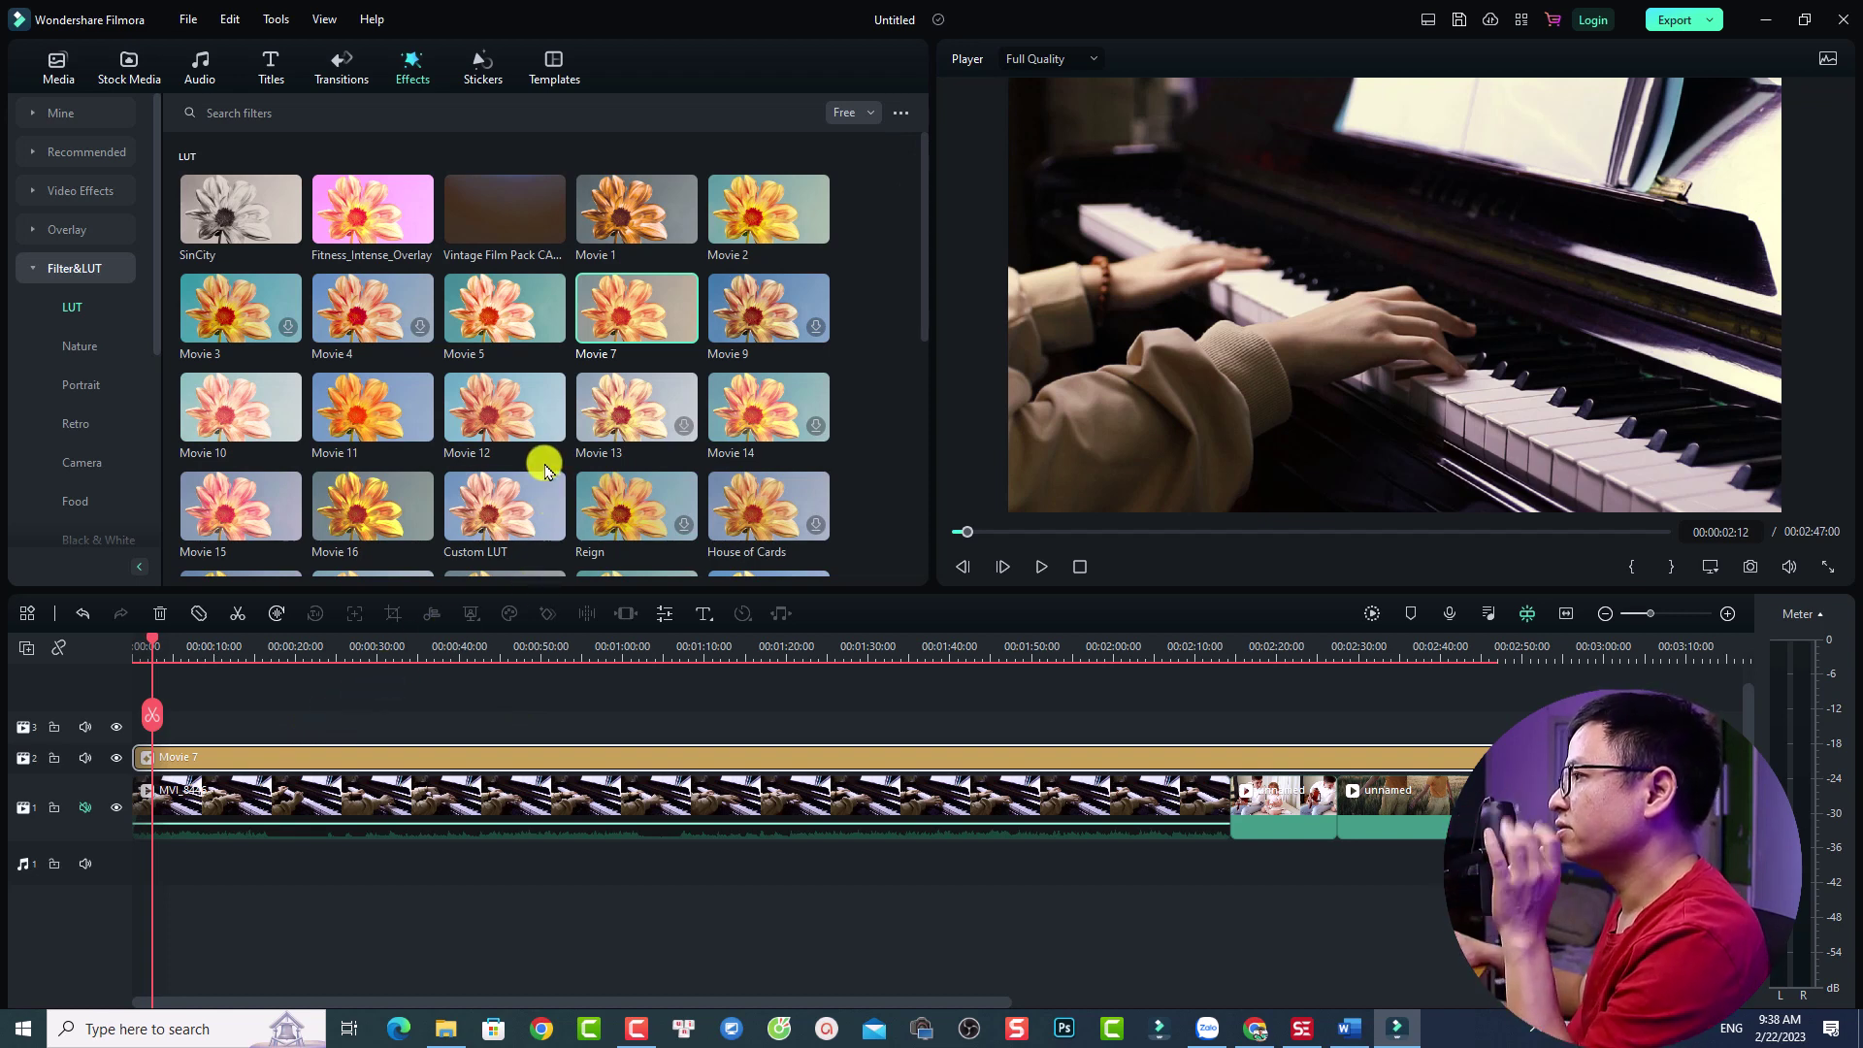
- Apply Cyberpunk 1 to the piano clip, hide the Movie 7 track, and play the preview
scroll(597, 425, "down", 3)
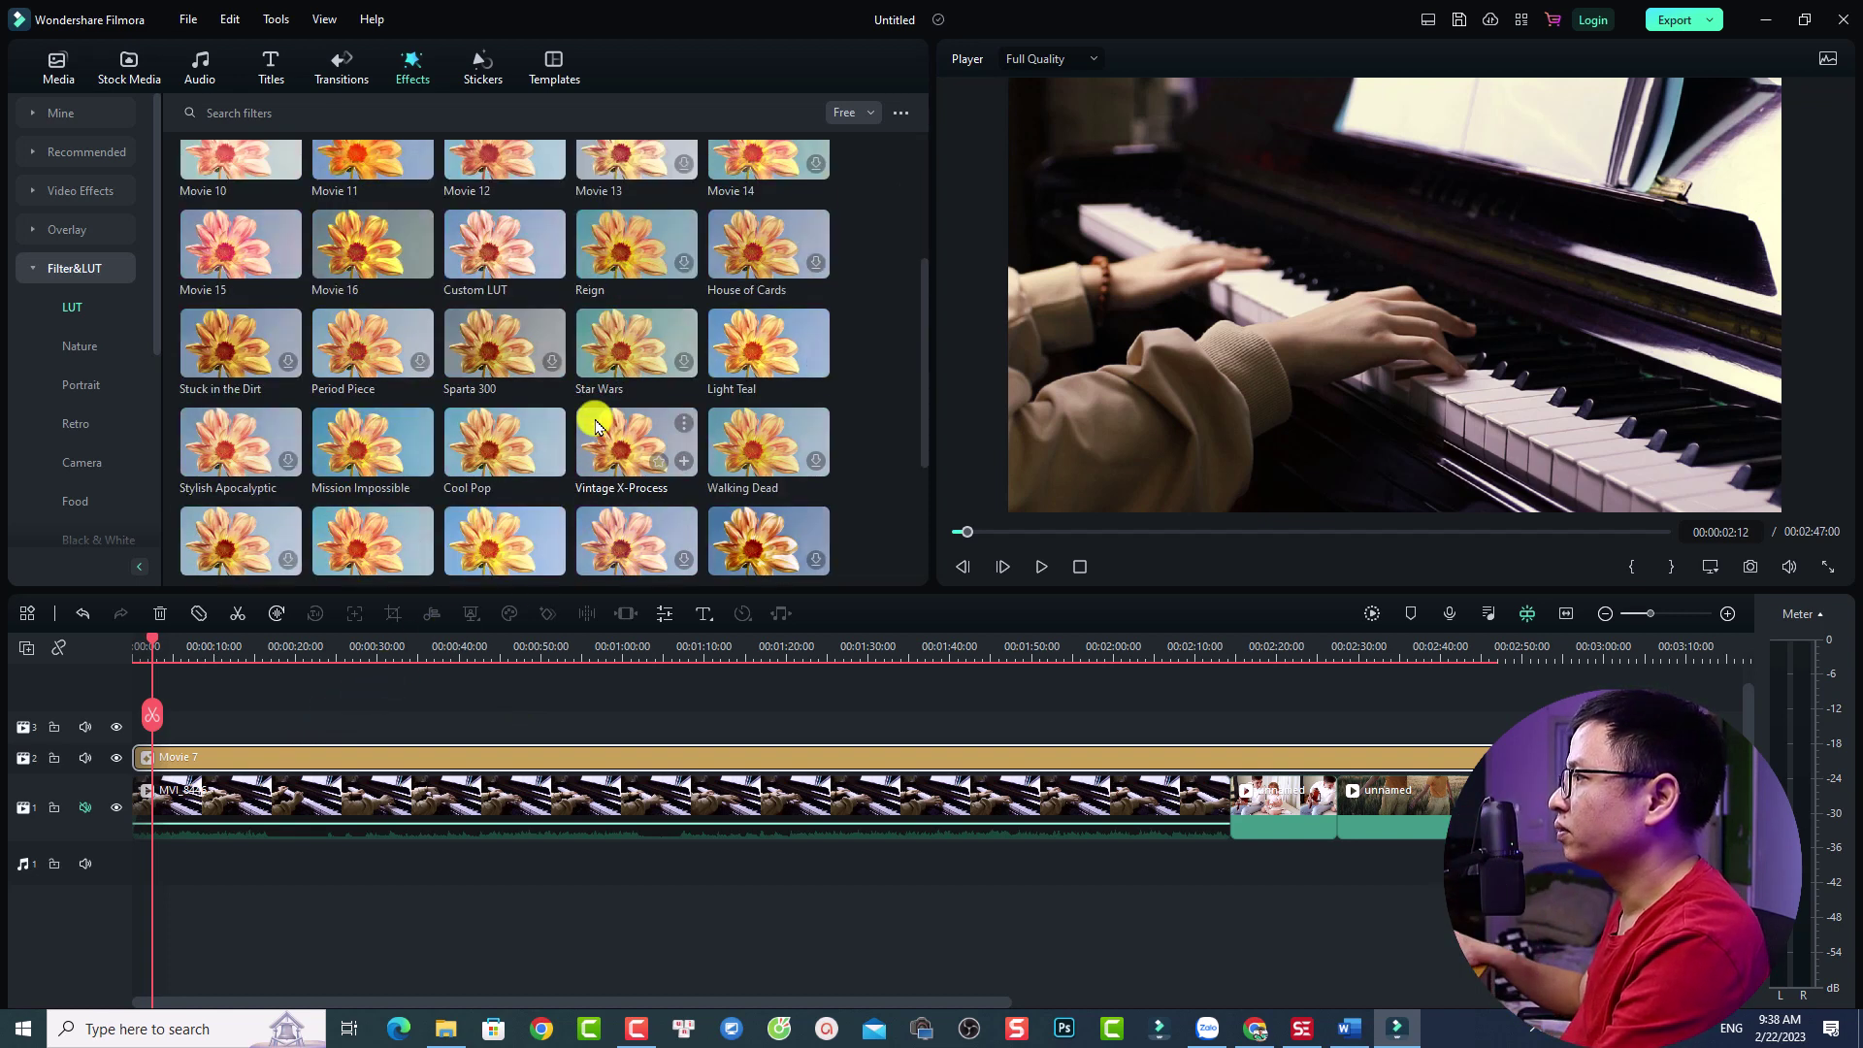
scroll(597, 425, "down", 2)
scroll(597, 427, "down", 1)
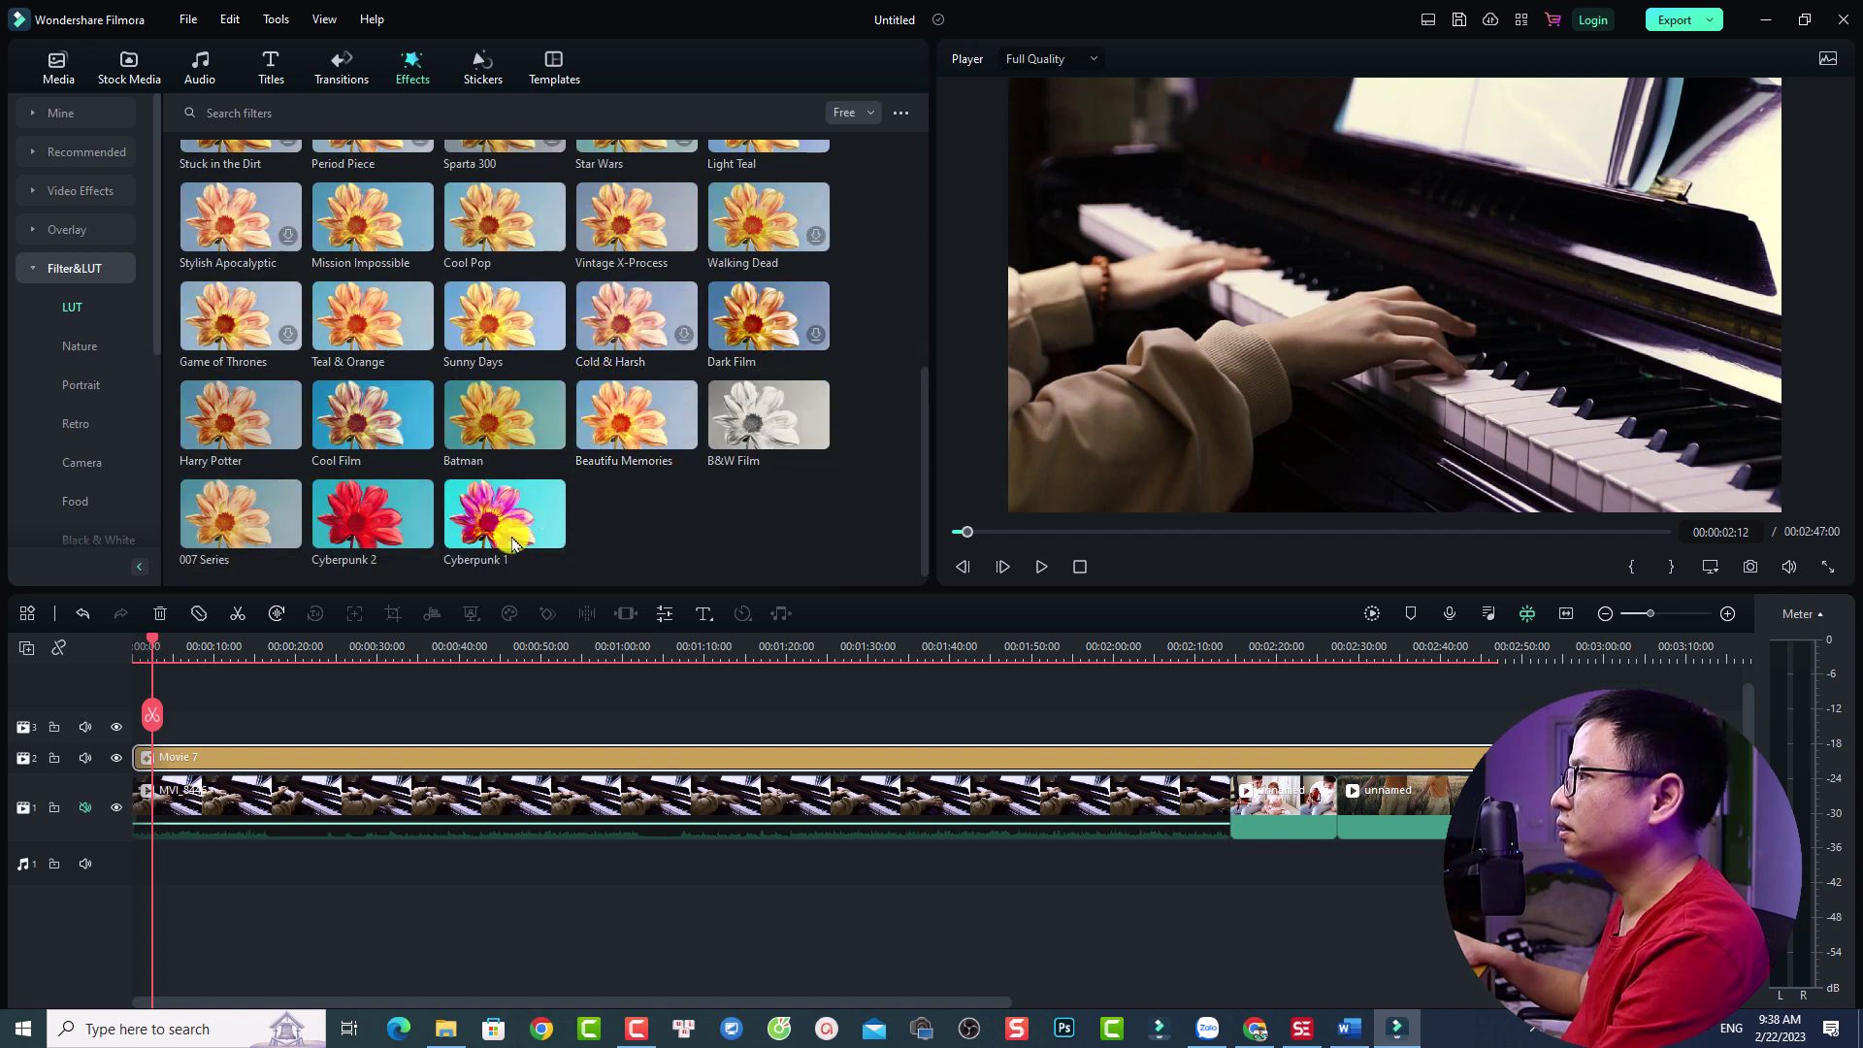
left_click_drag(482, 536, 248, 802)
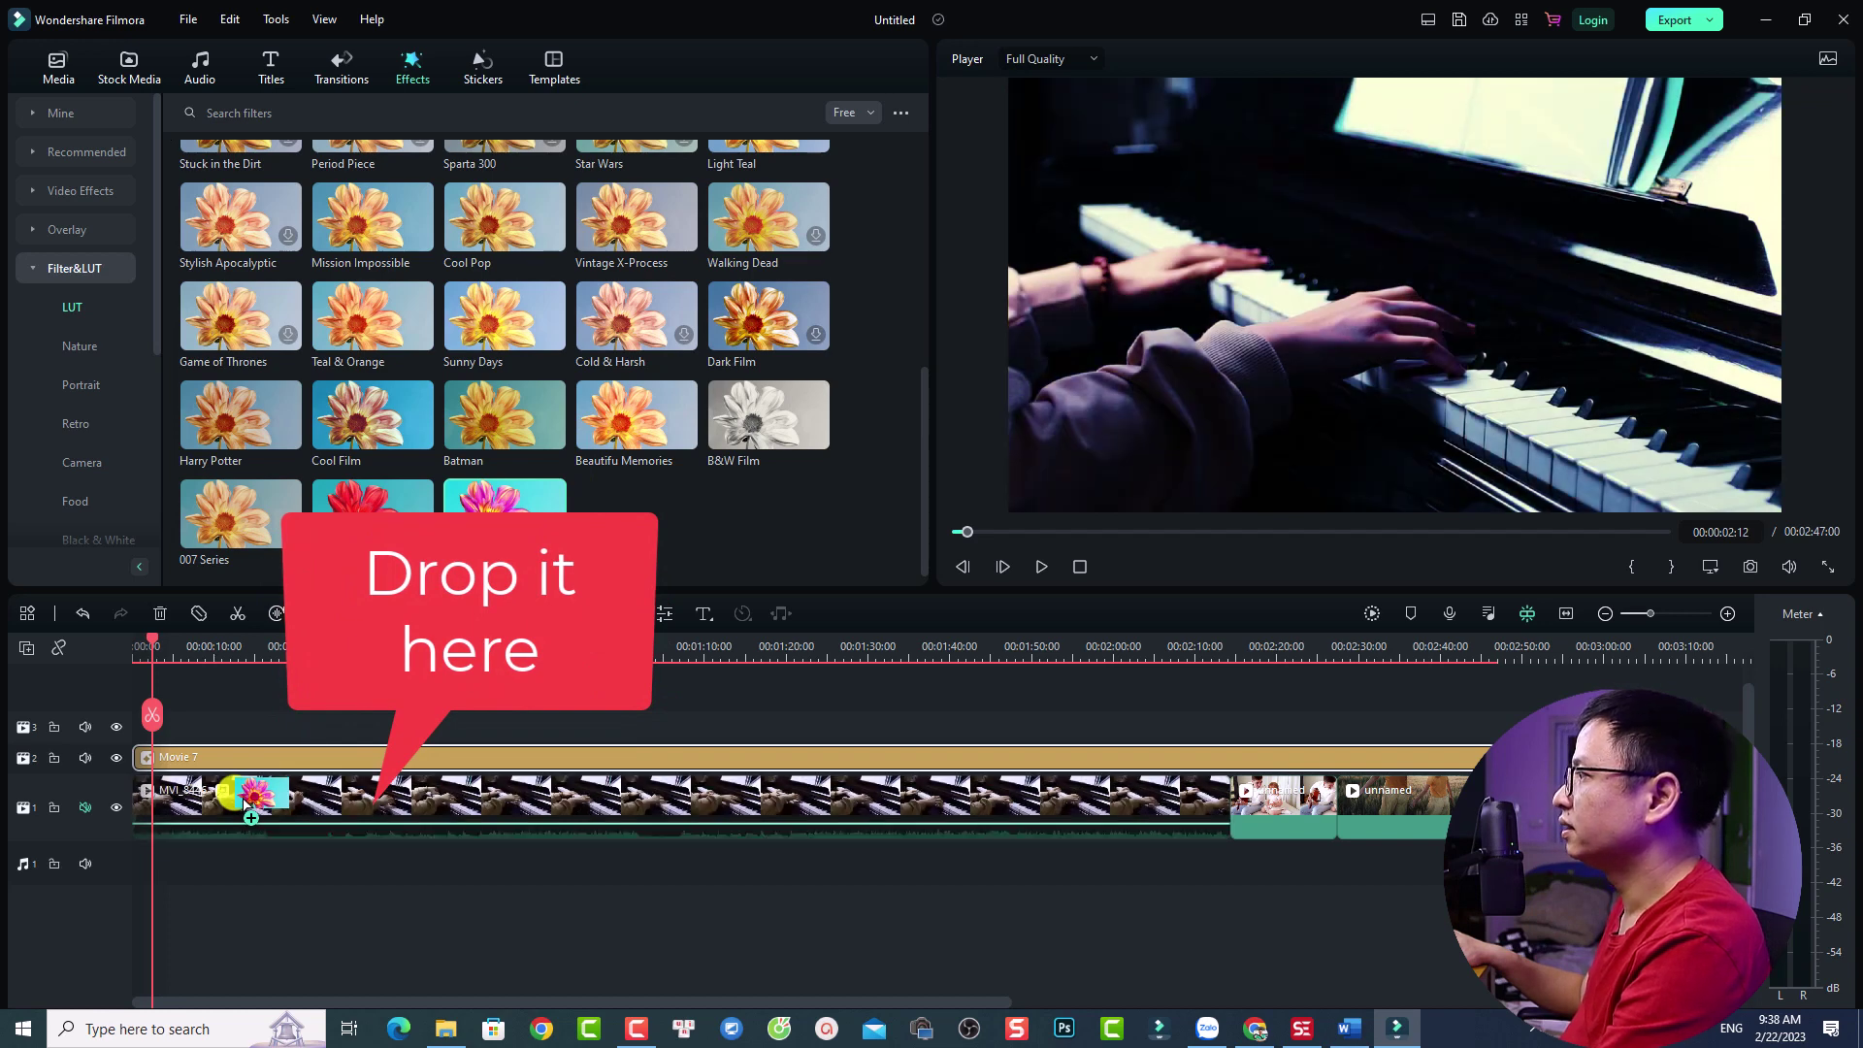
left_click(116, 762)
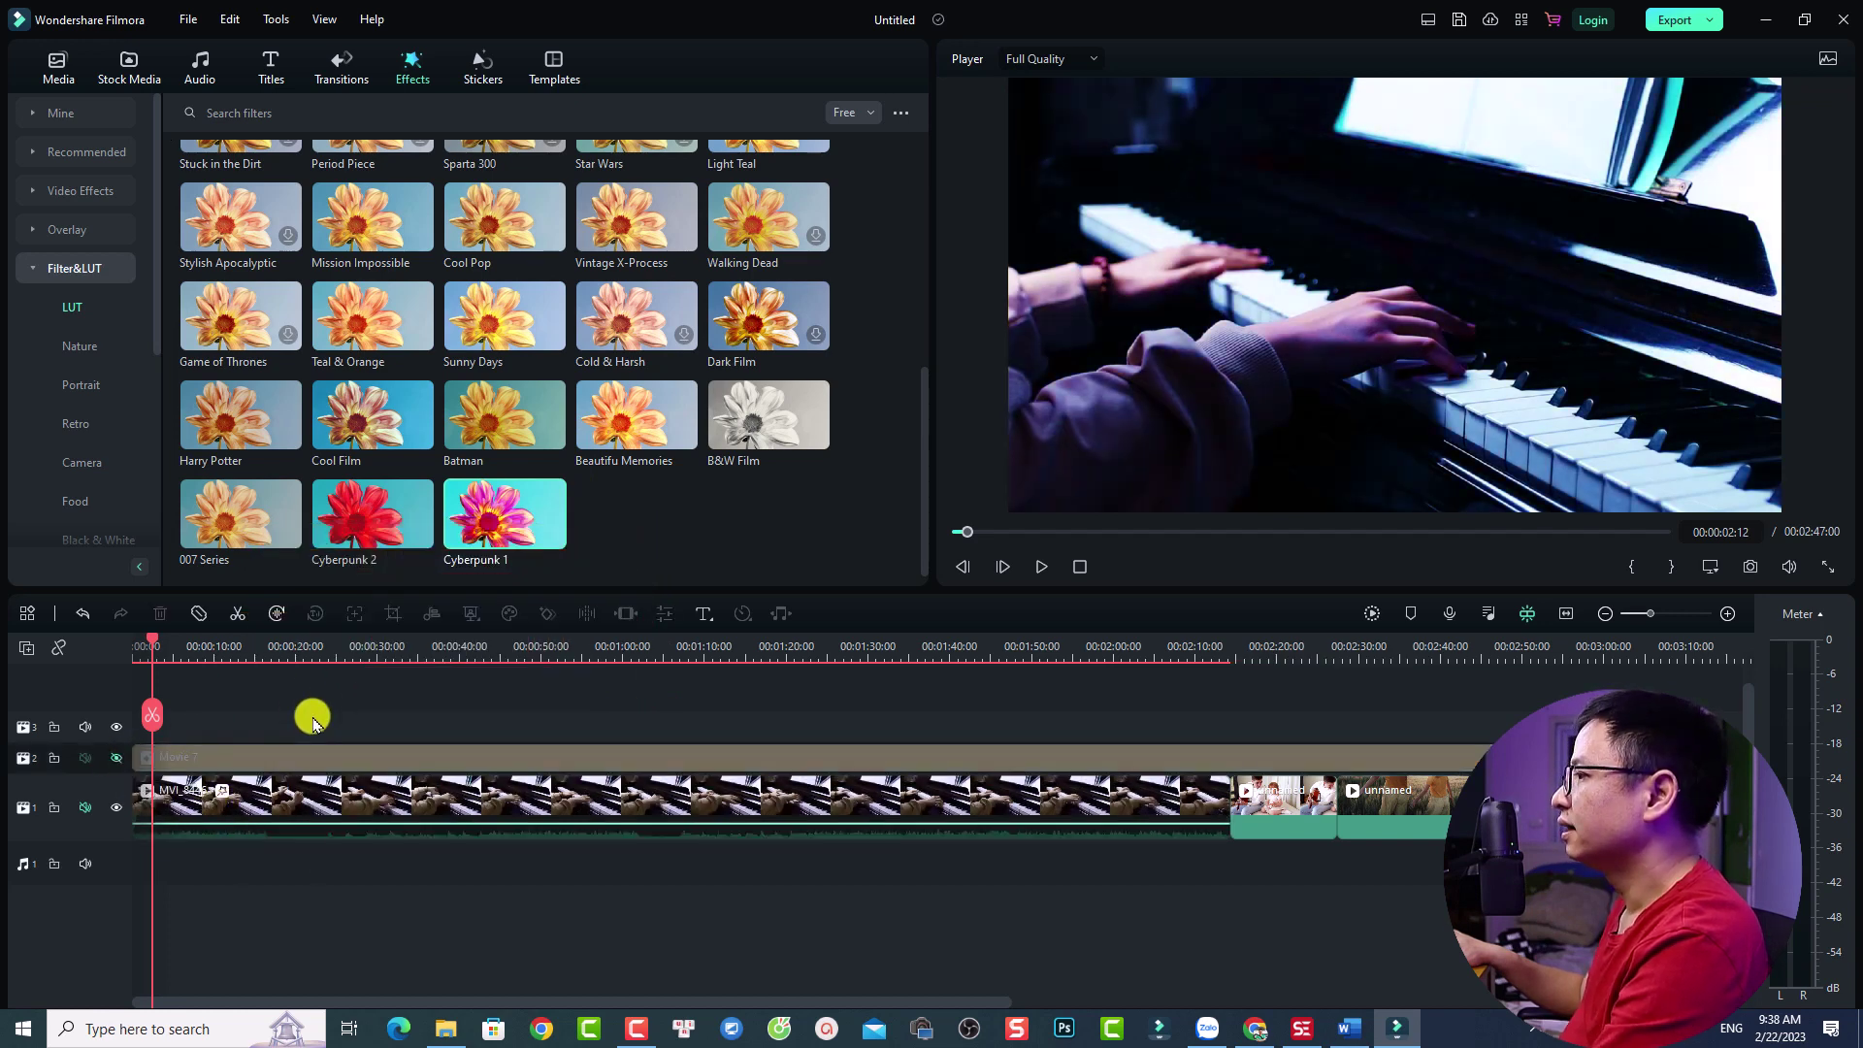
key("space")
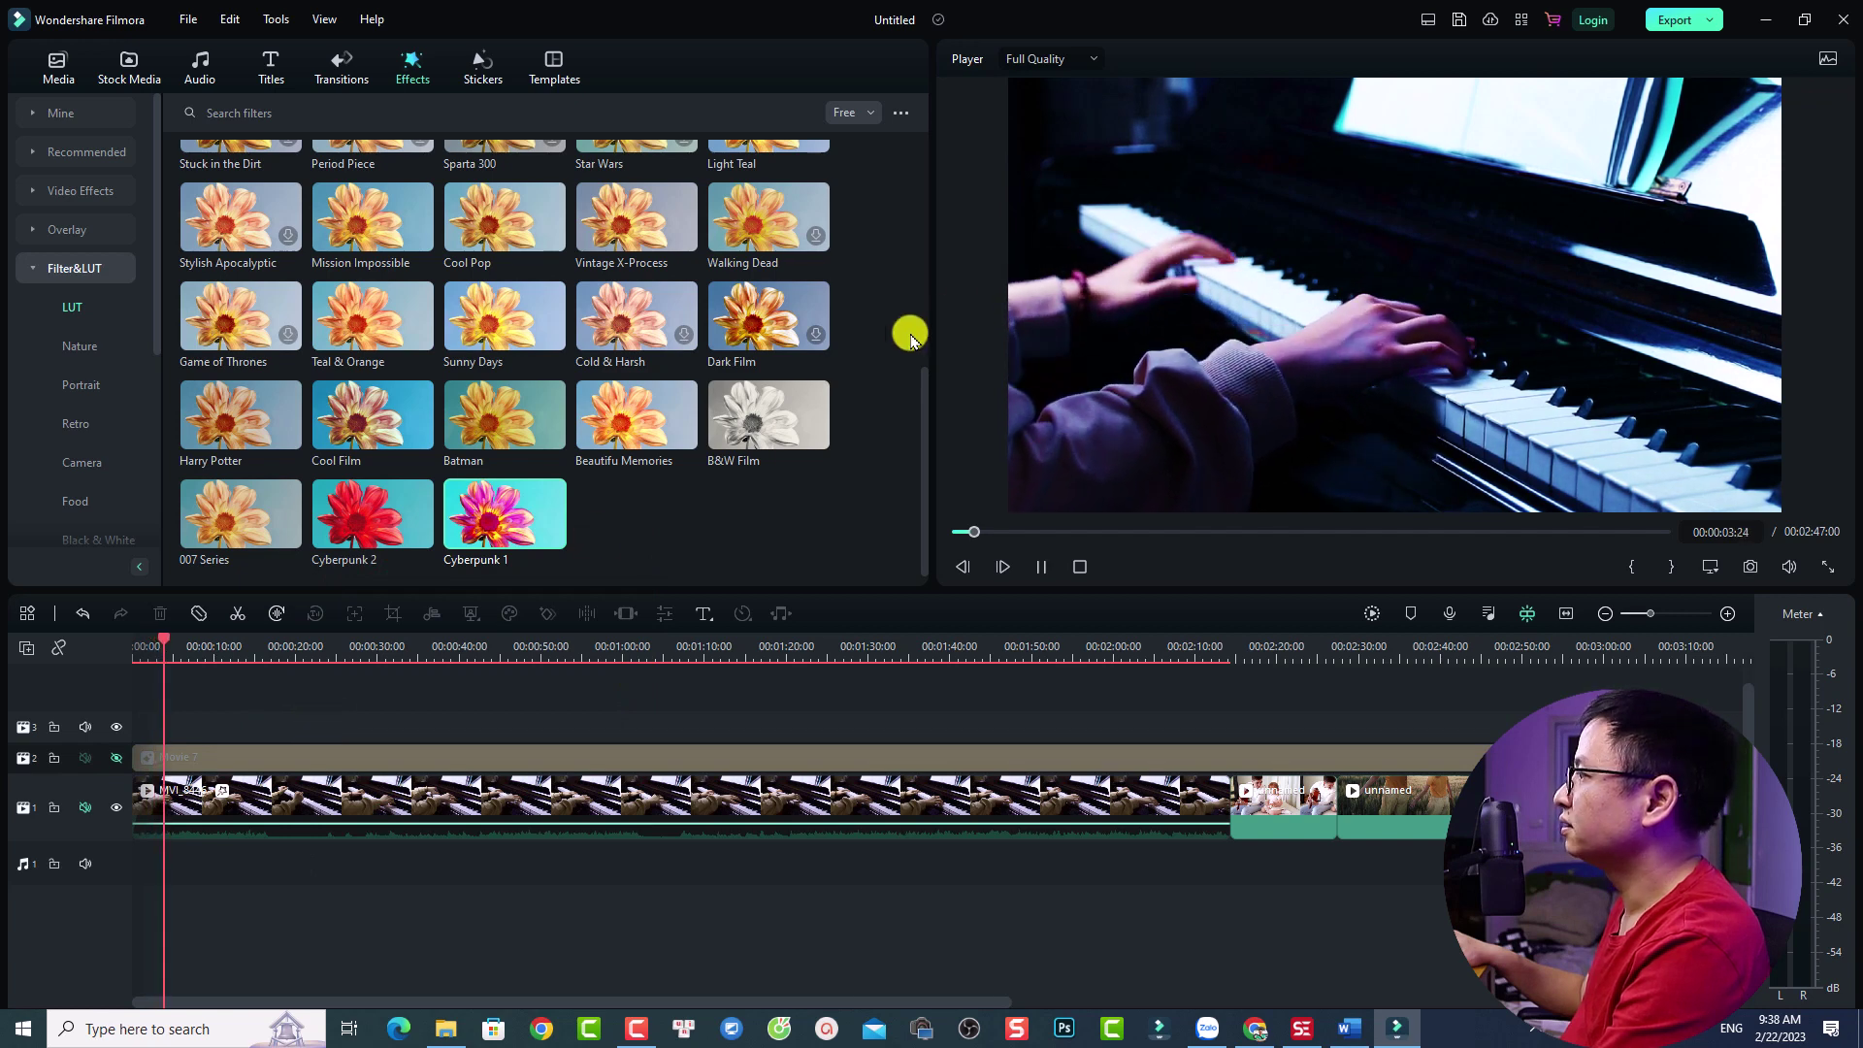
- In the clip's Effects settings, drop Cyberpunk 1 opacity from 100 to 63 and confirm
double_click(295, 805)
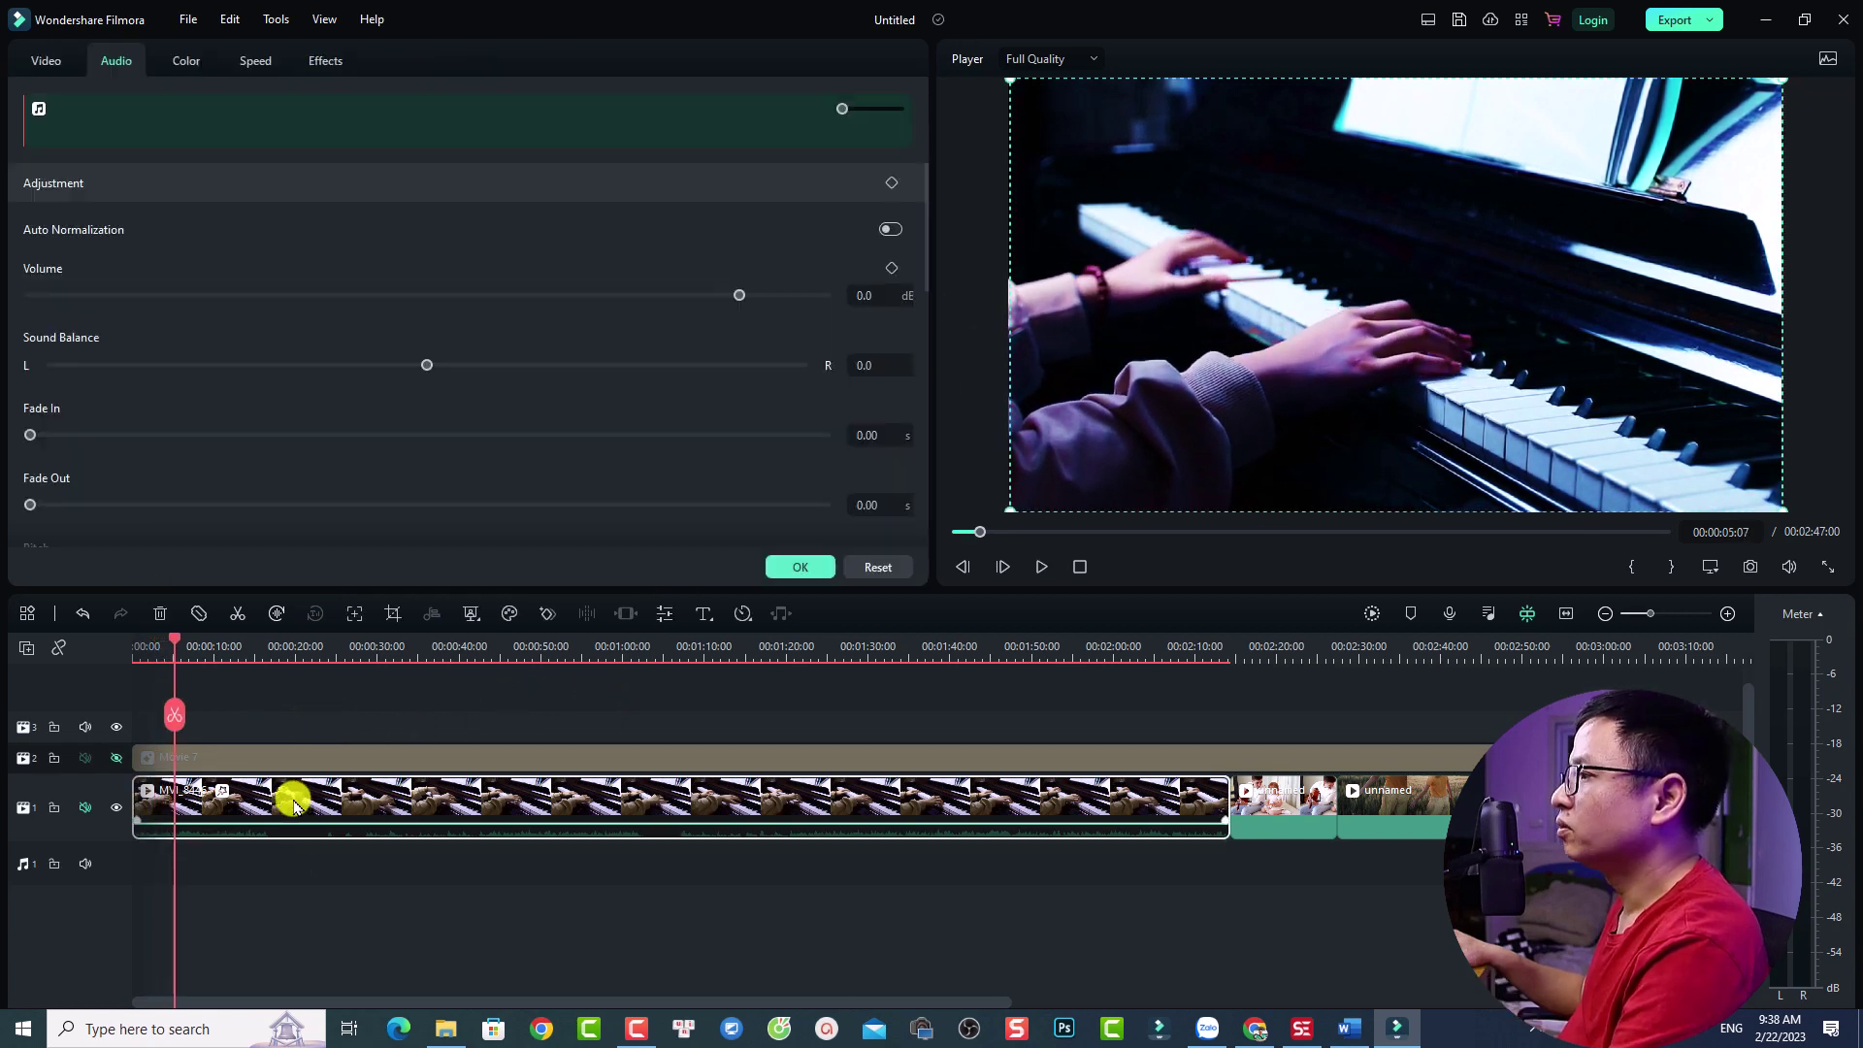
left_click(328, 62)
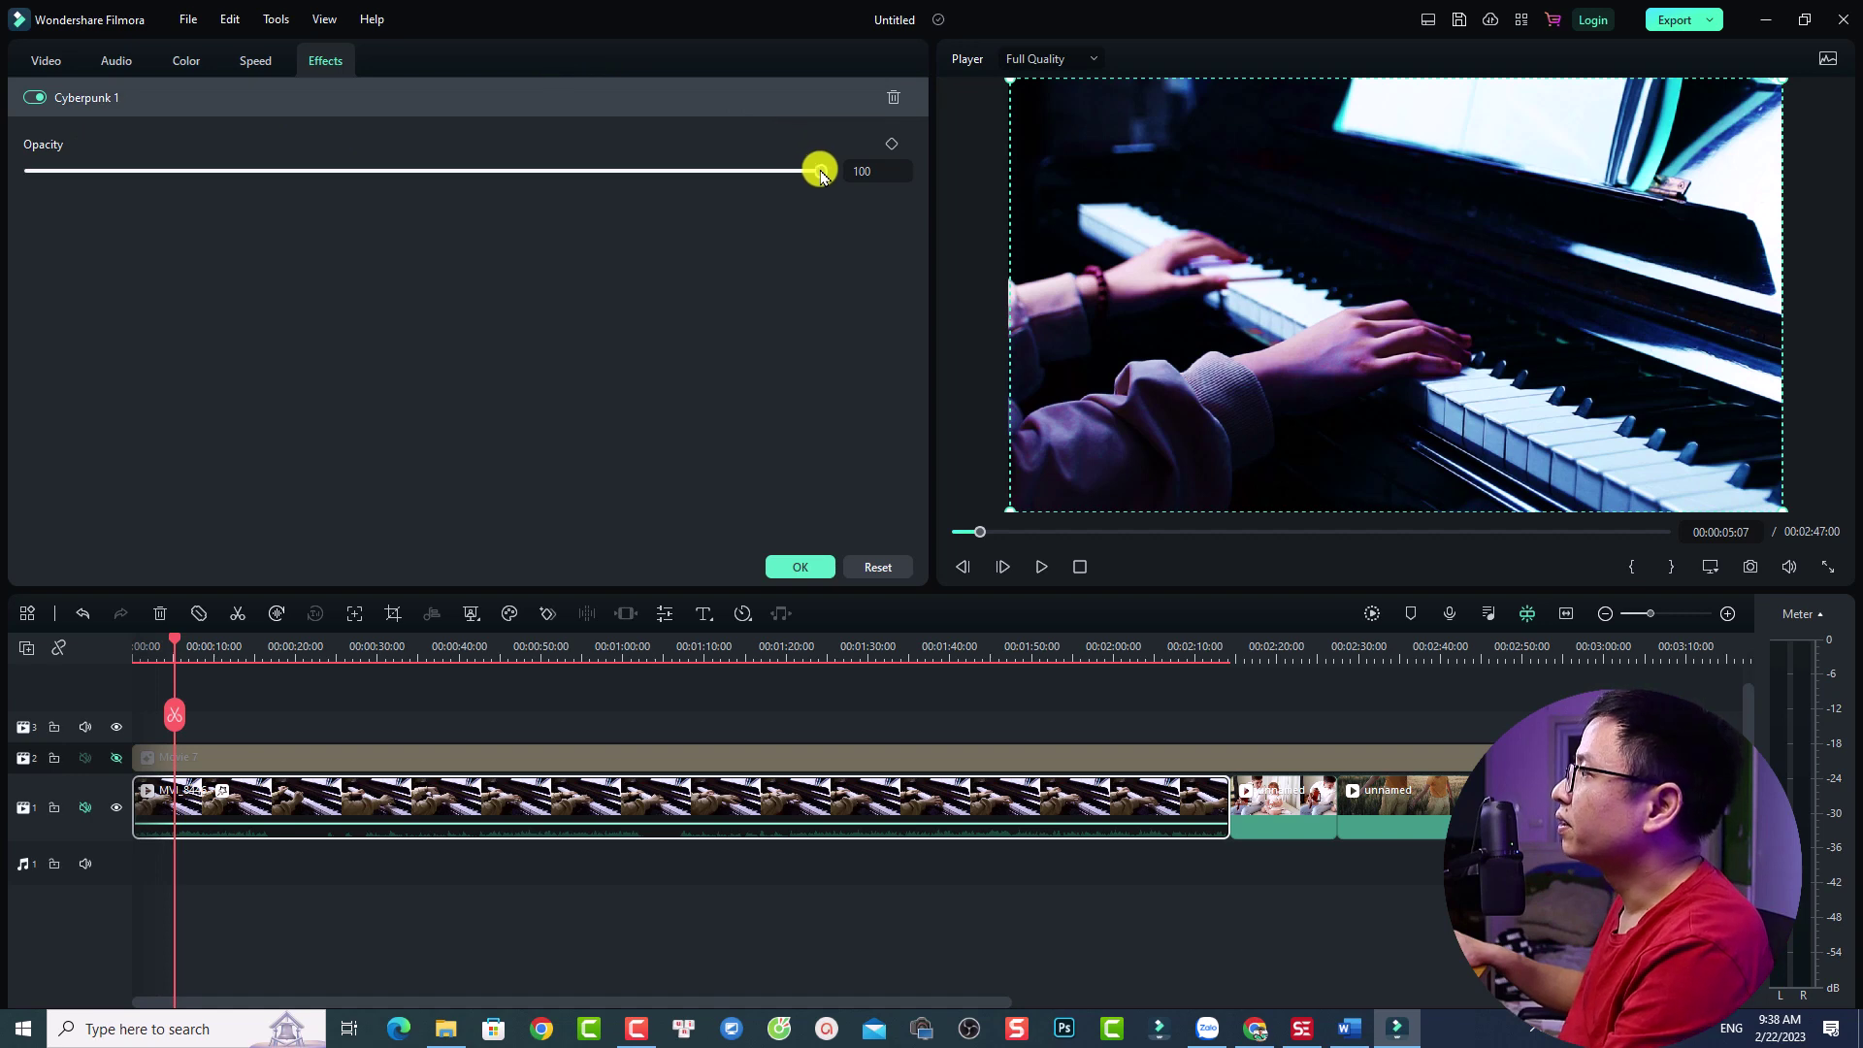
left_click_drag(820, 171, 433, 172)
left_click(791, 568)
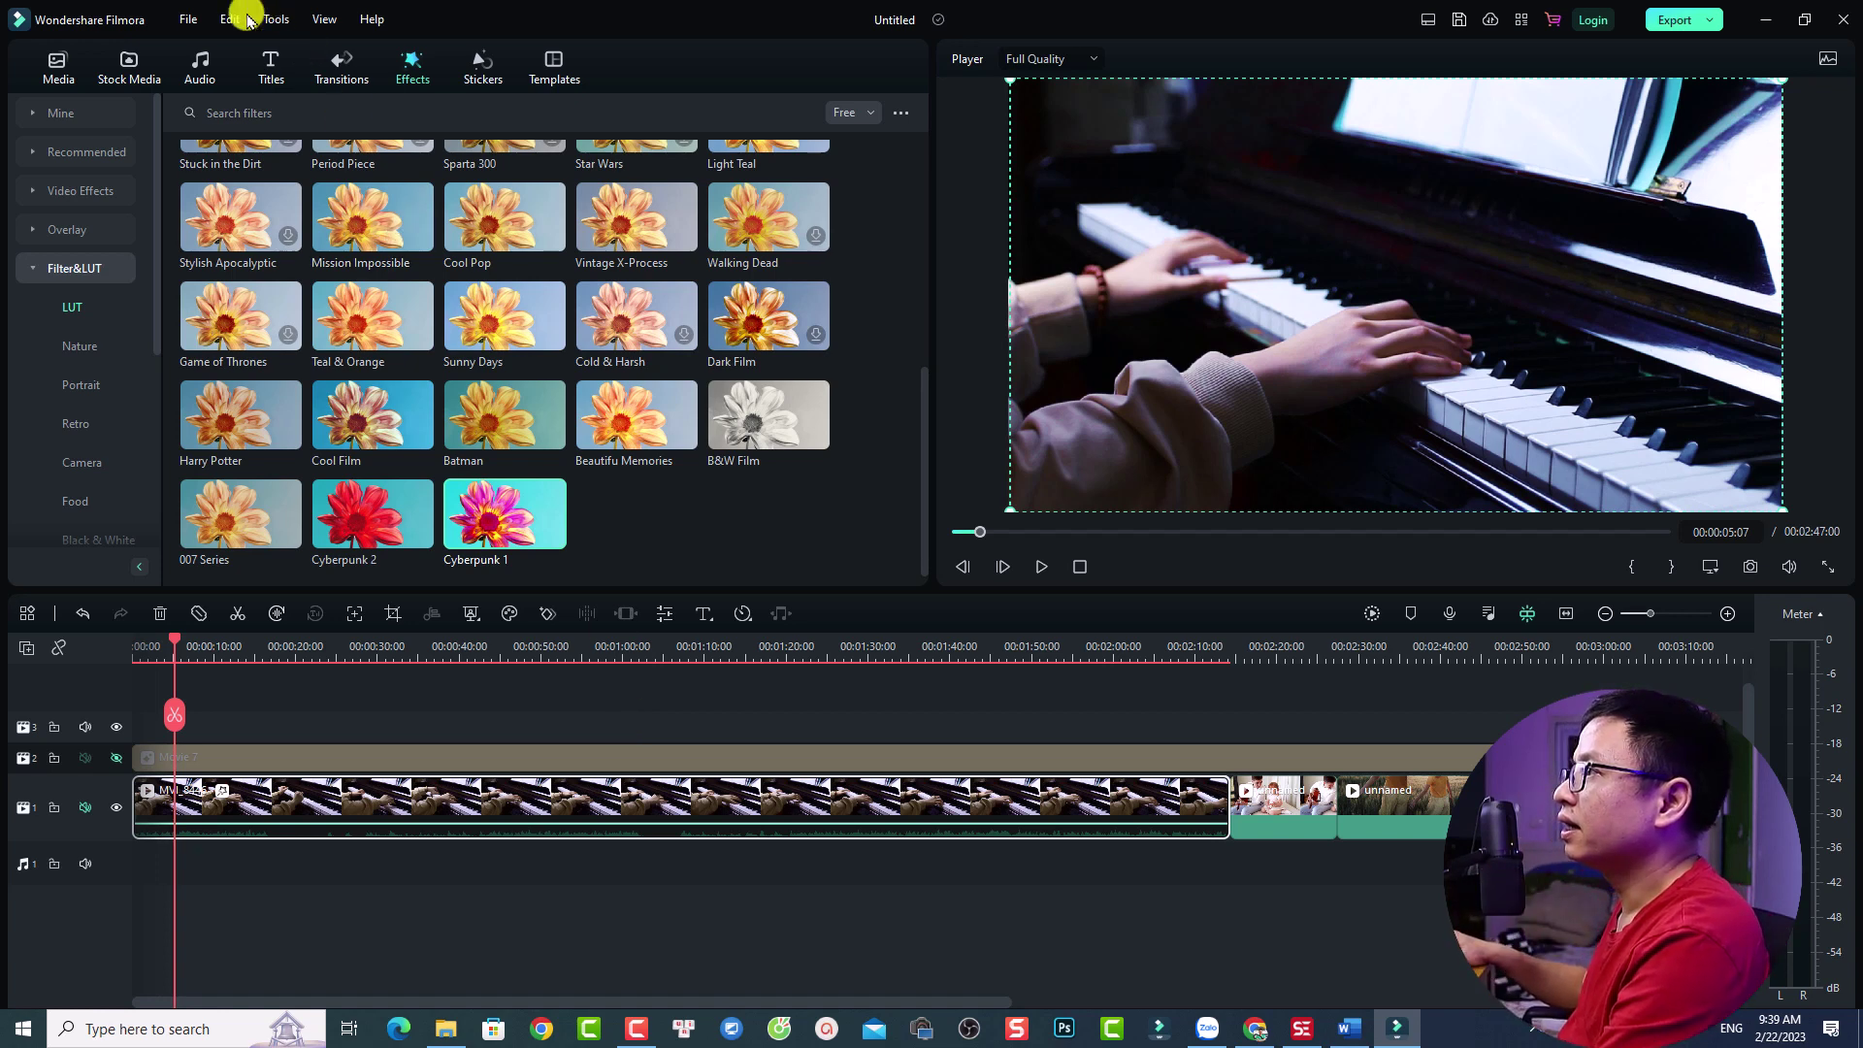
- Add an adjustment layer on track 3, stretched to the piano clip's 2:47 end
left_click(45, 77)
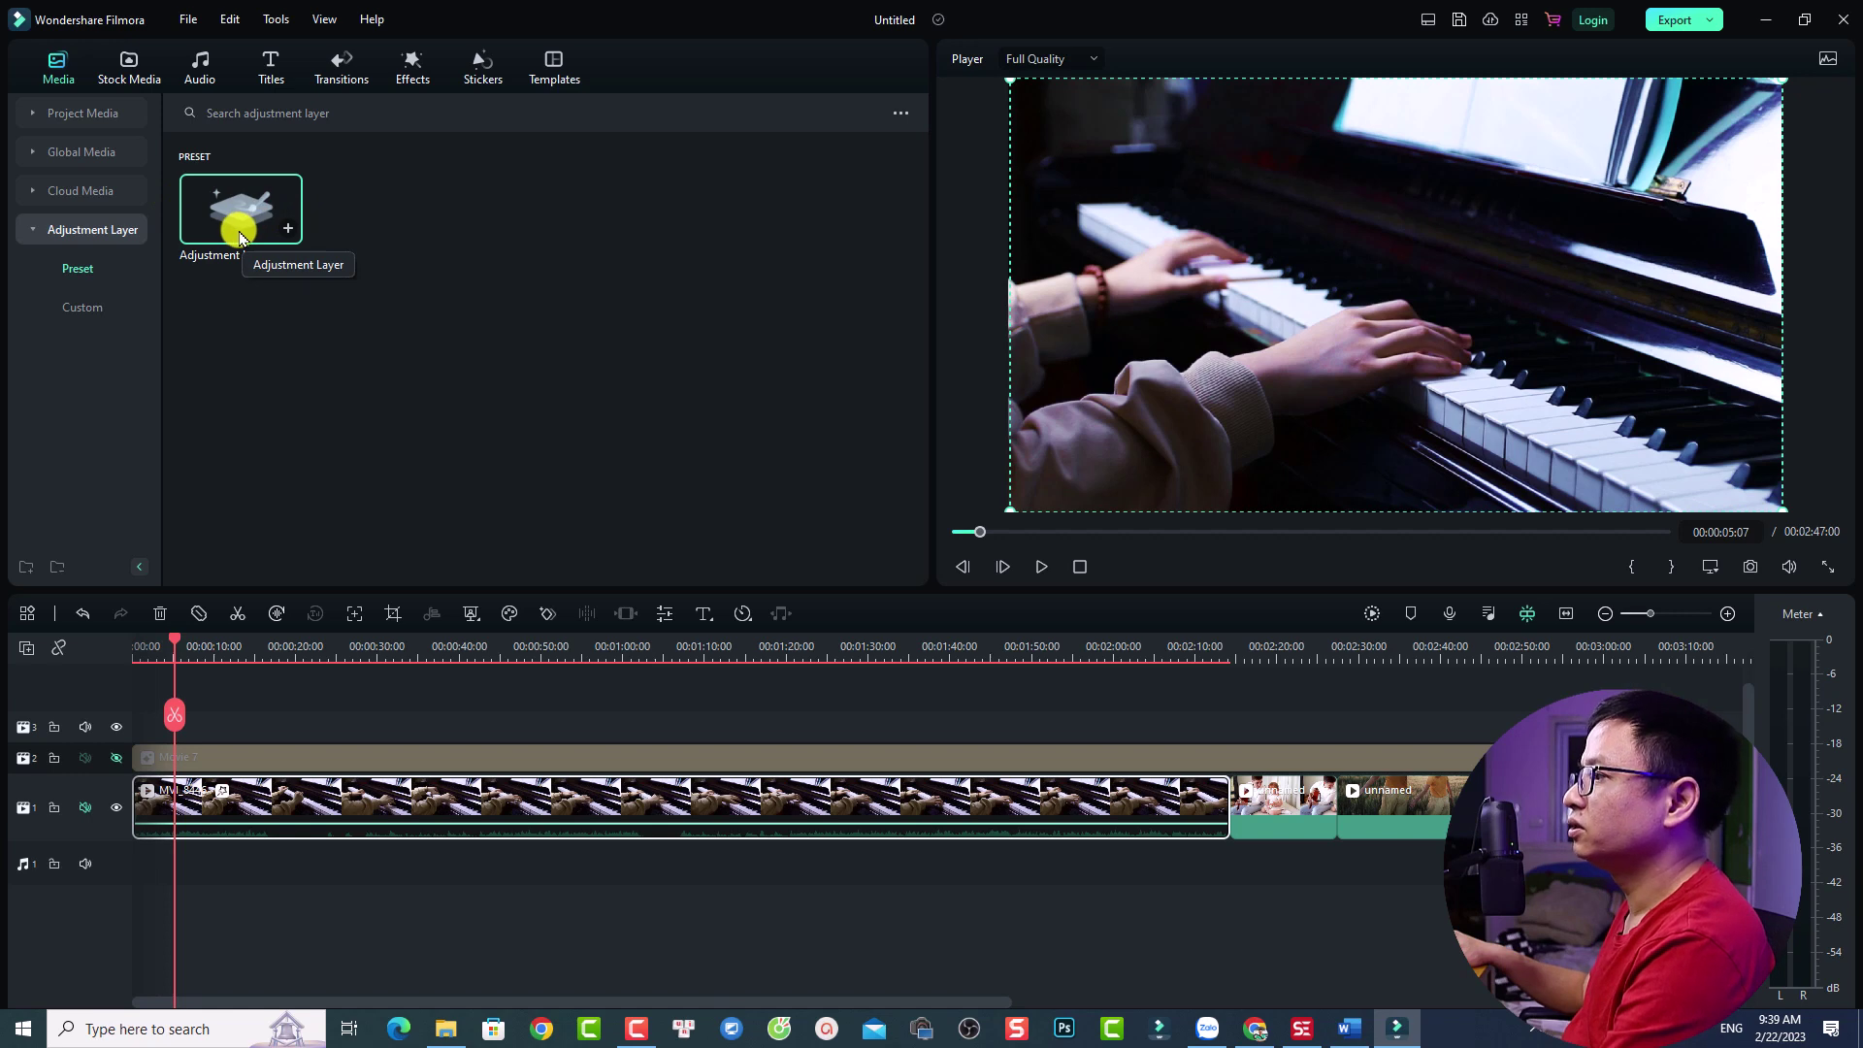
left_click_drag(240, 237, 140, 723)
left_click(144, 643)
left_click(153, 718)
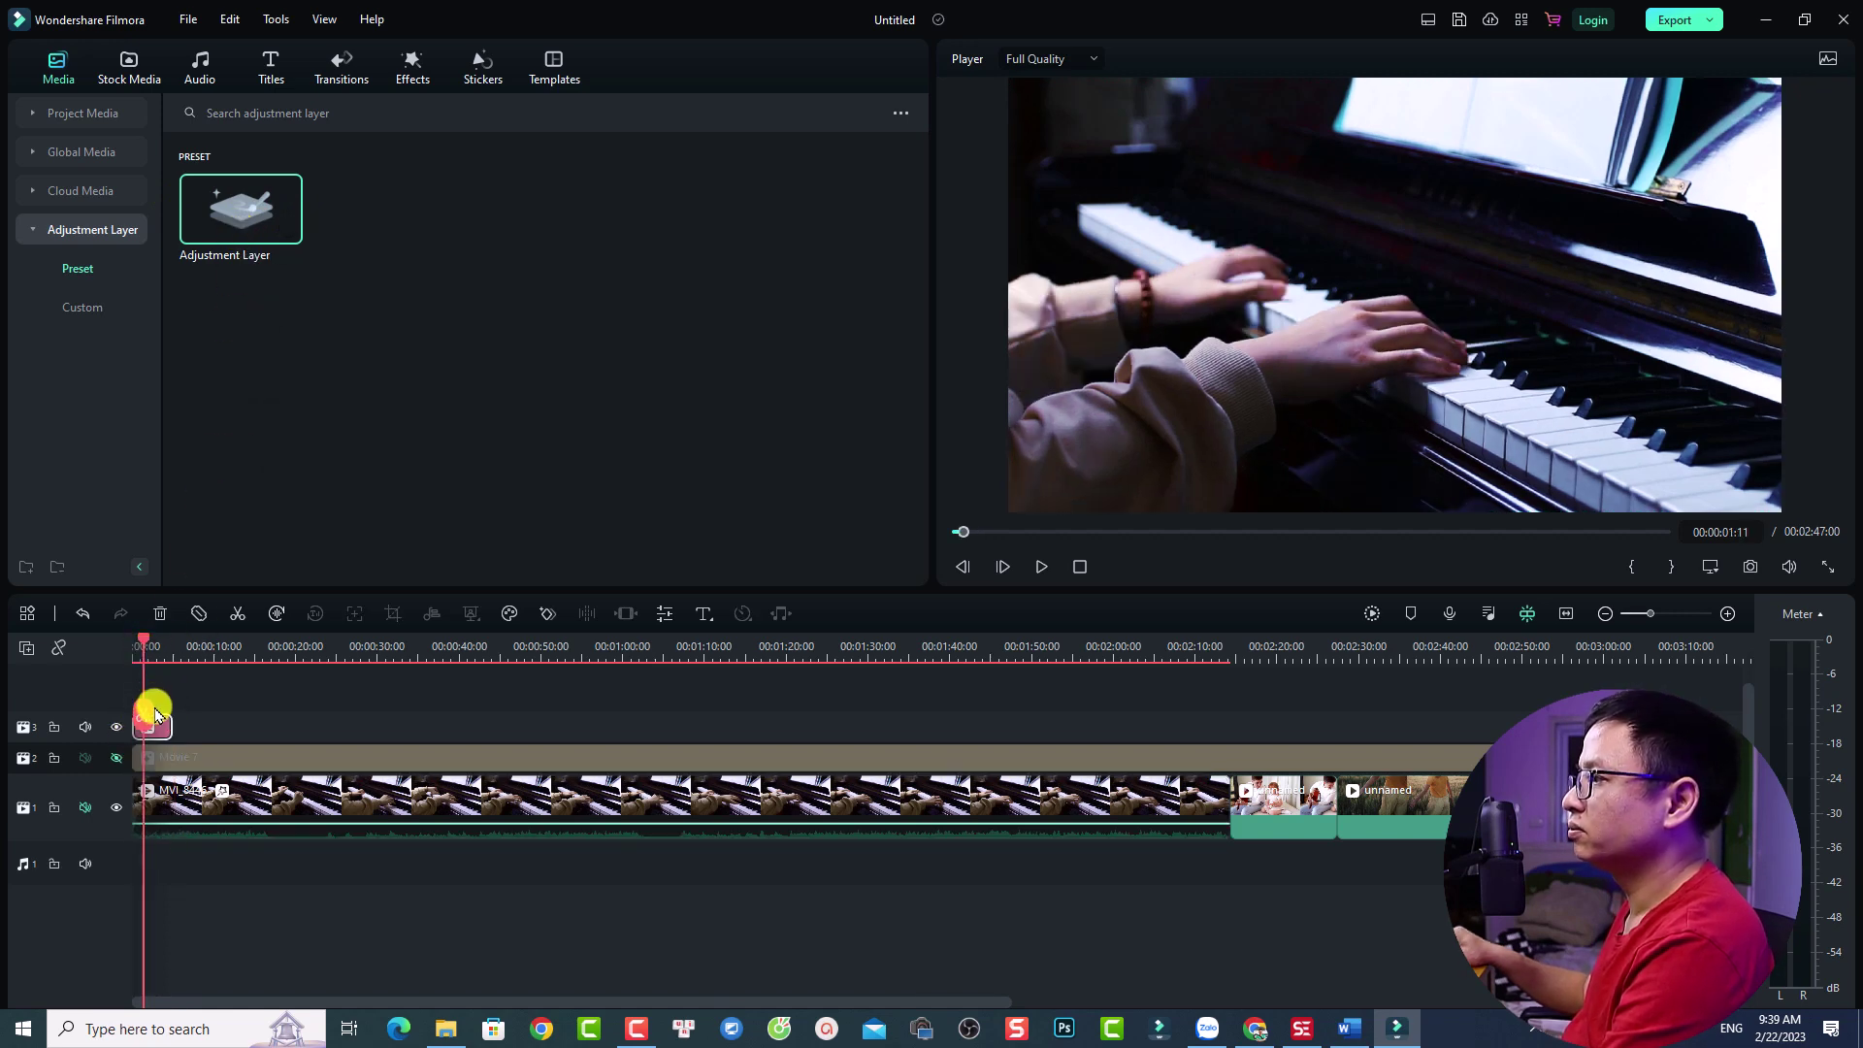
left_click_drag(160, 726, 1401, 726)
left_click_drag(1472, 726, 1491, 725)
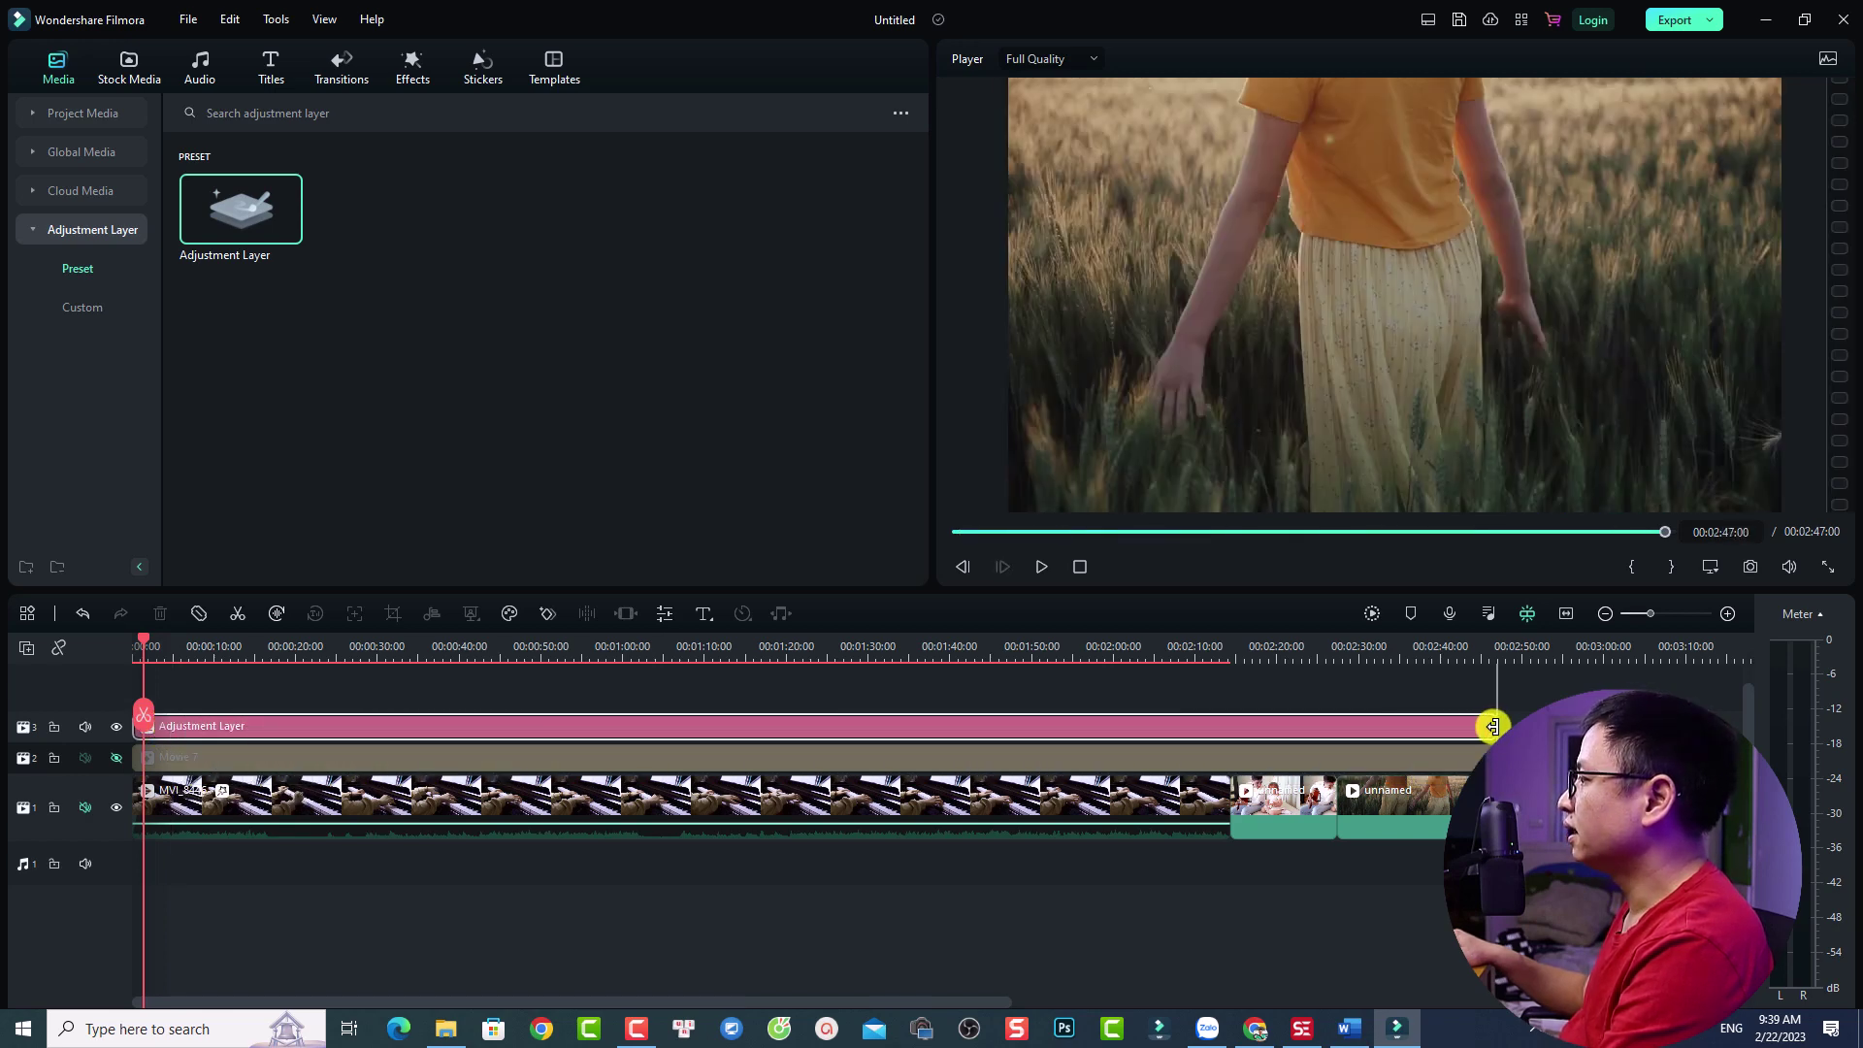
- Remove the Cyberpunk 1 effect from the piano clip with Delete Effect
left_click(207, 790)
right_click(210, 794)
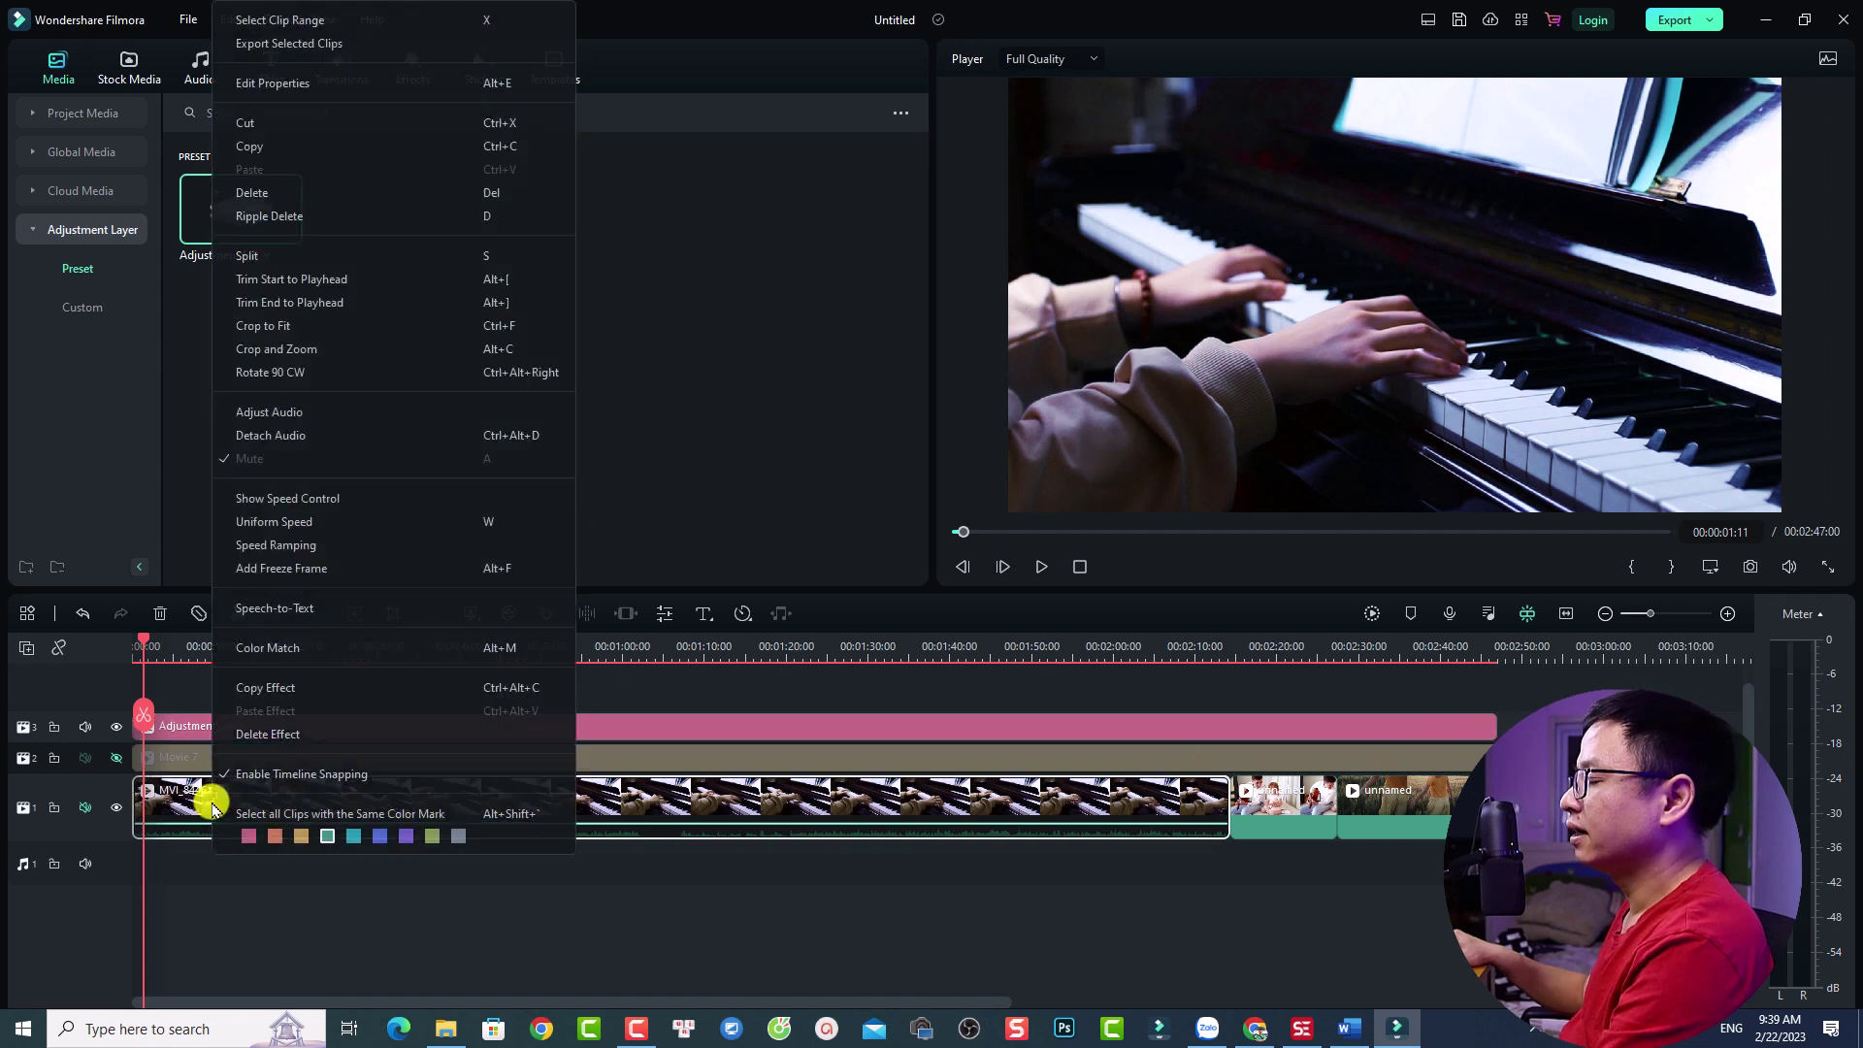
left_click(269, 734)
left_click(207, 738)
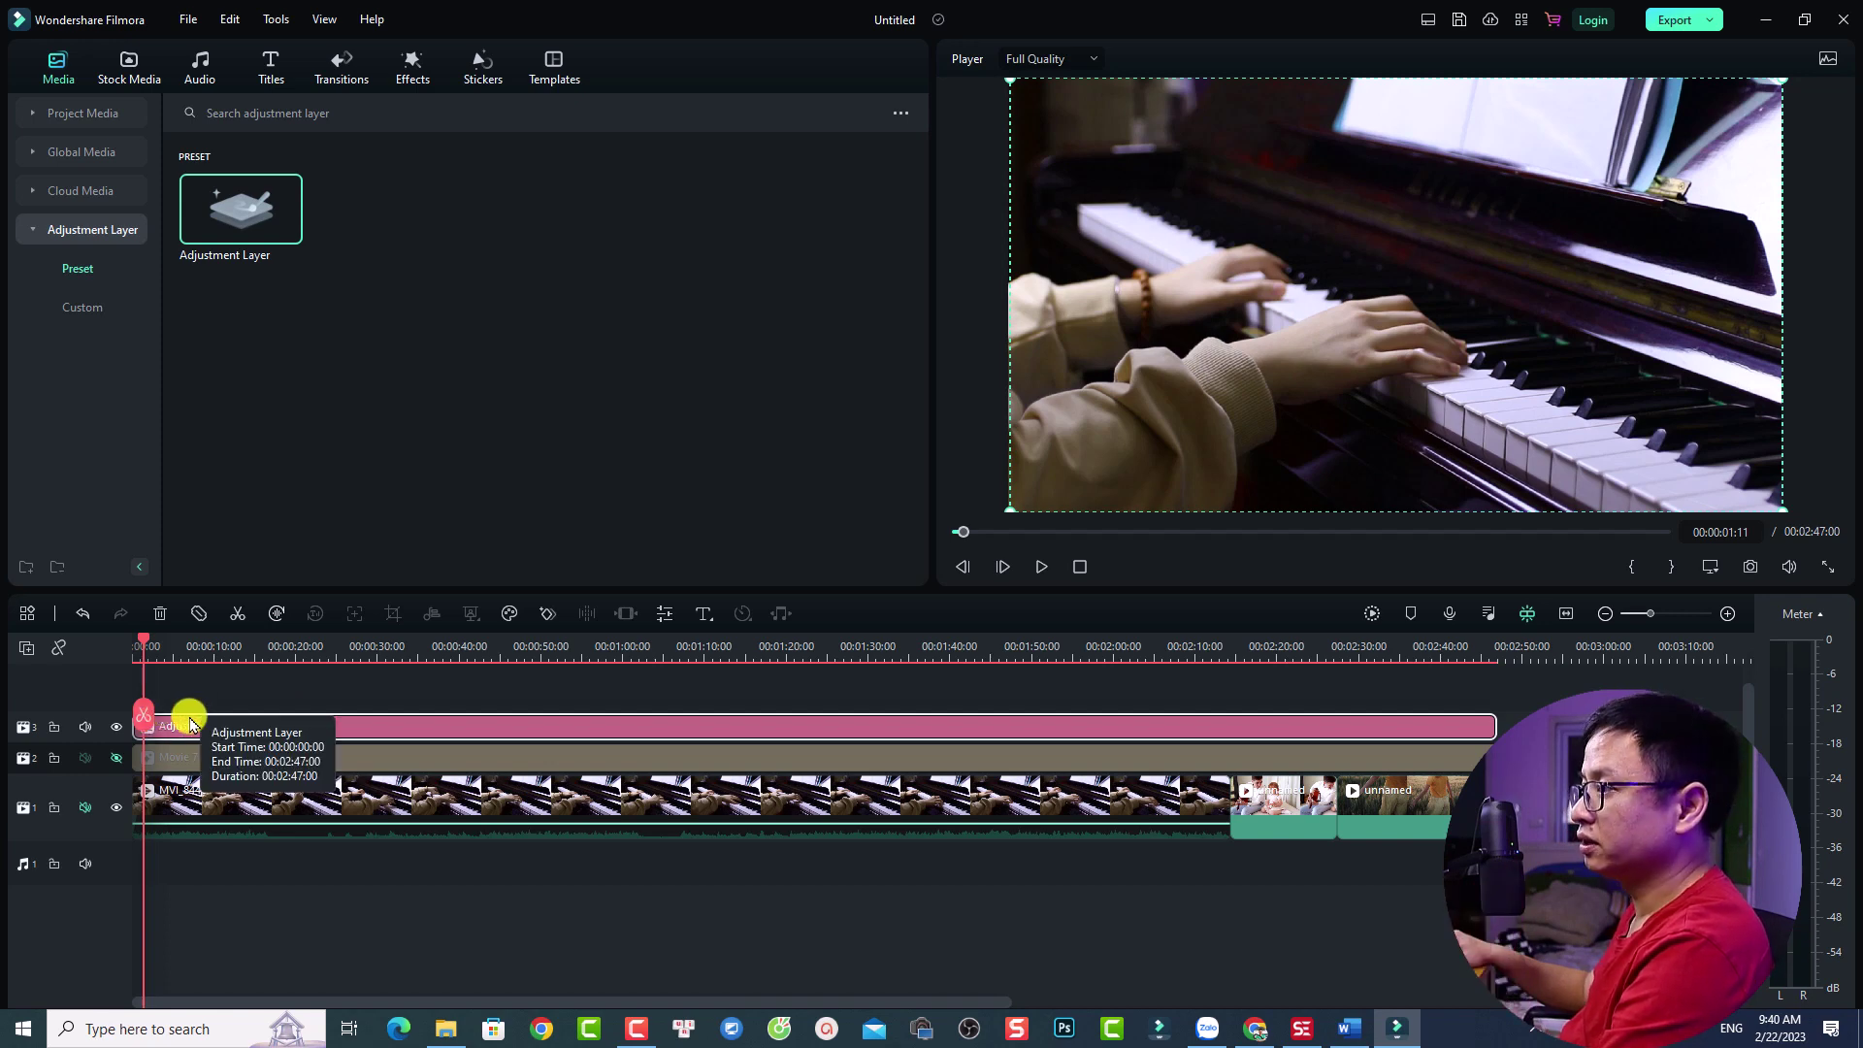
- Apply the Cool Film 3D LUT preset in the adjustment layer's Color settings
double_click(181, 730)
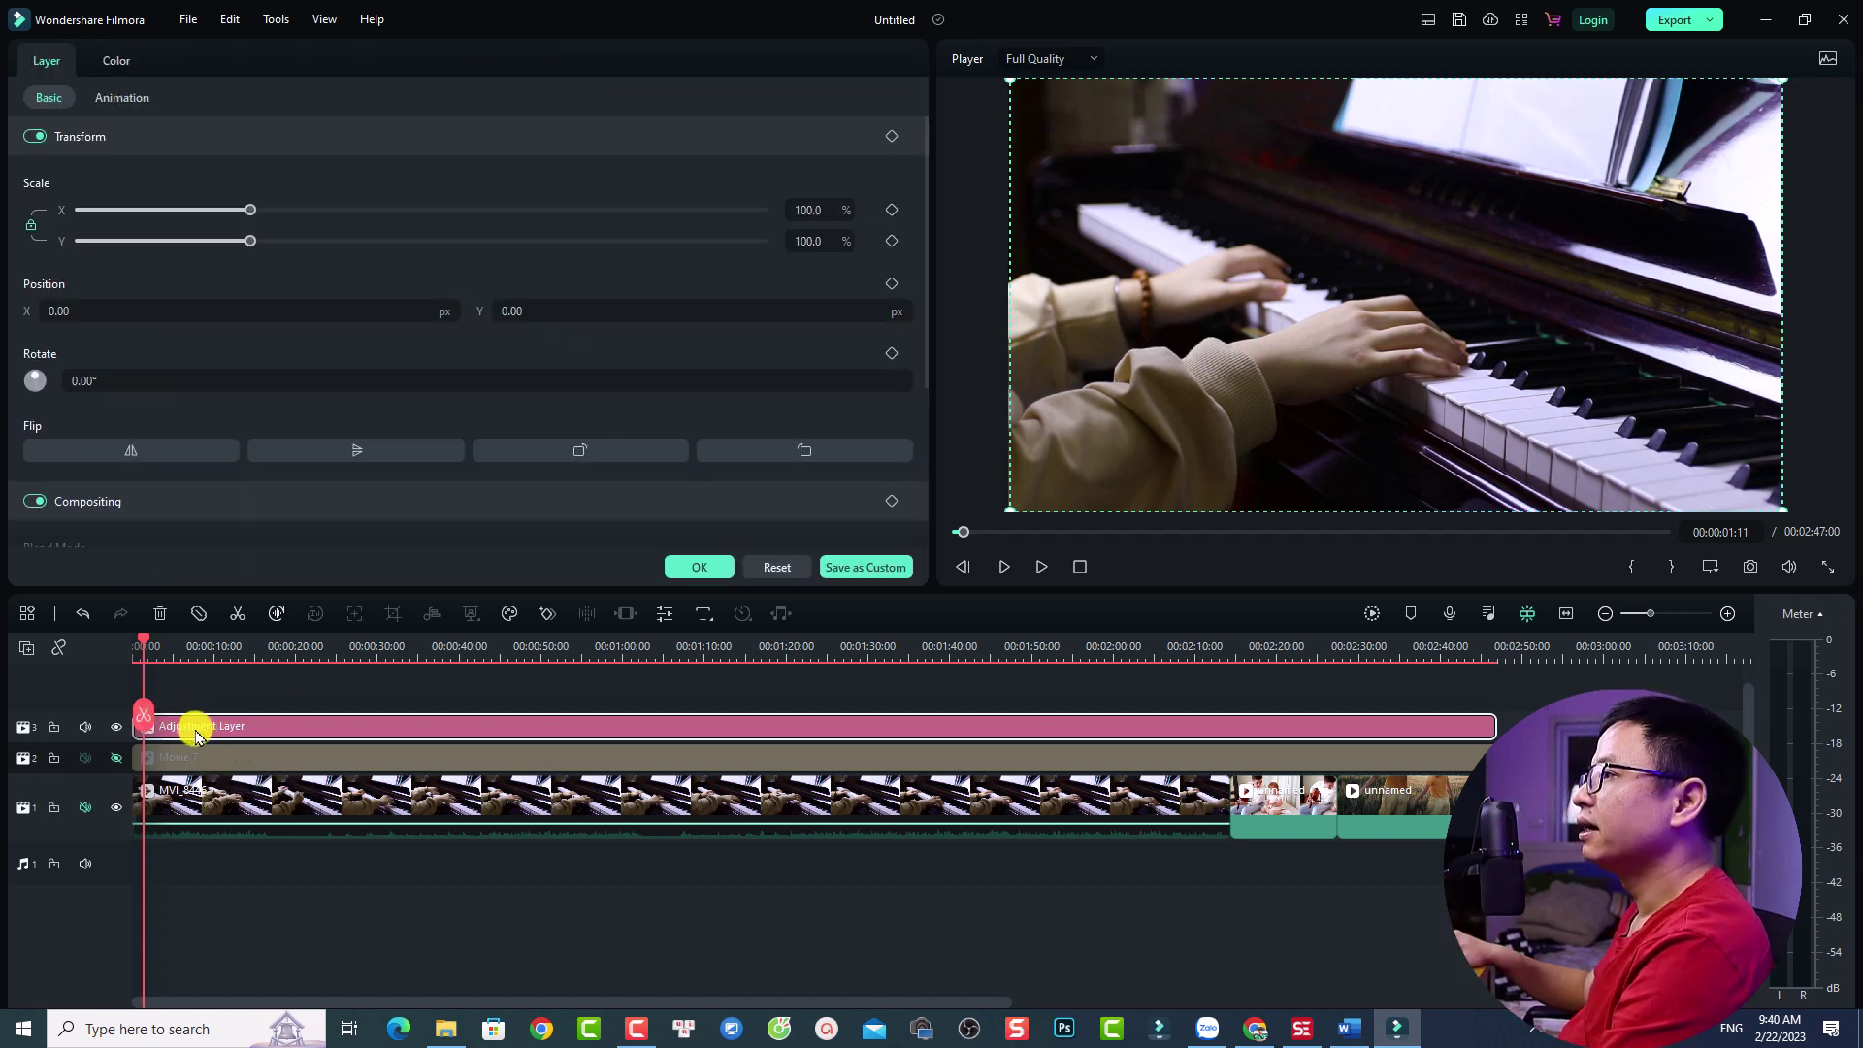
left_click(119, 63)
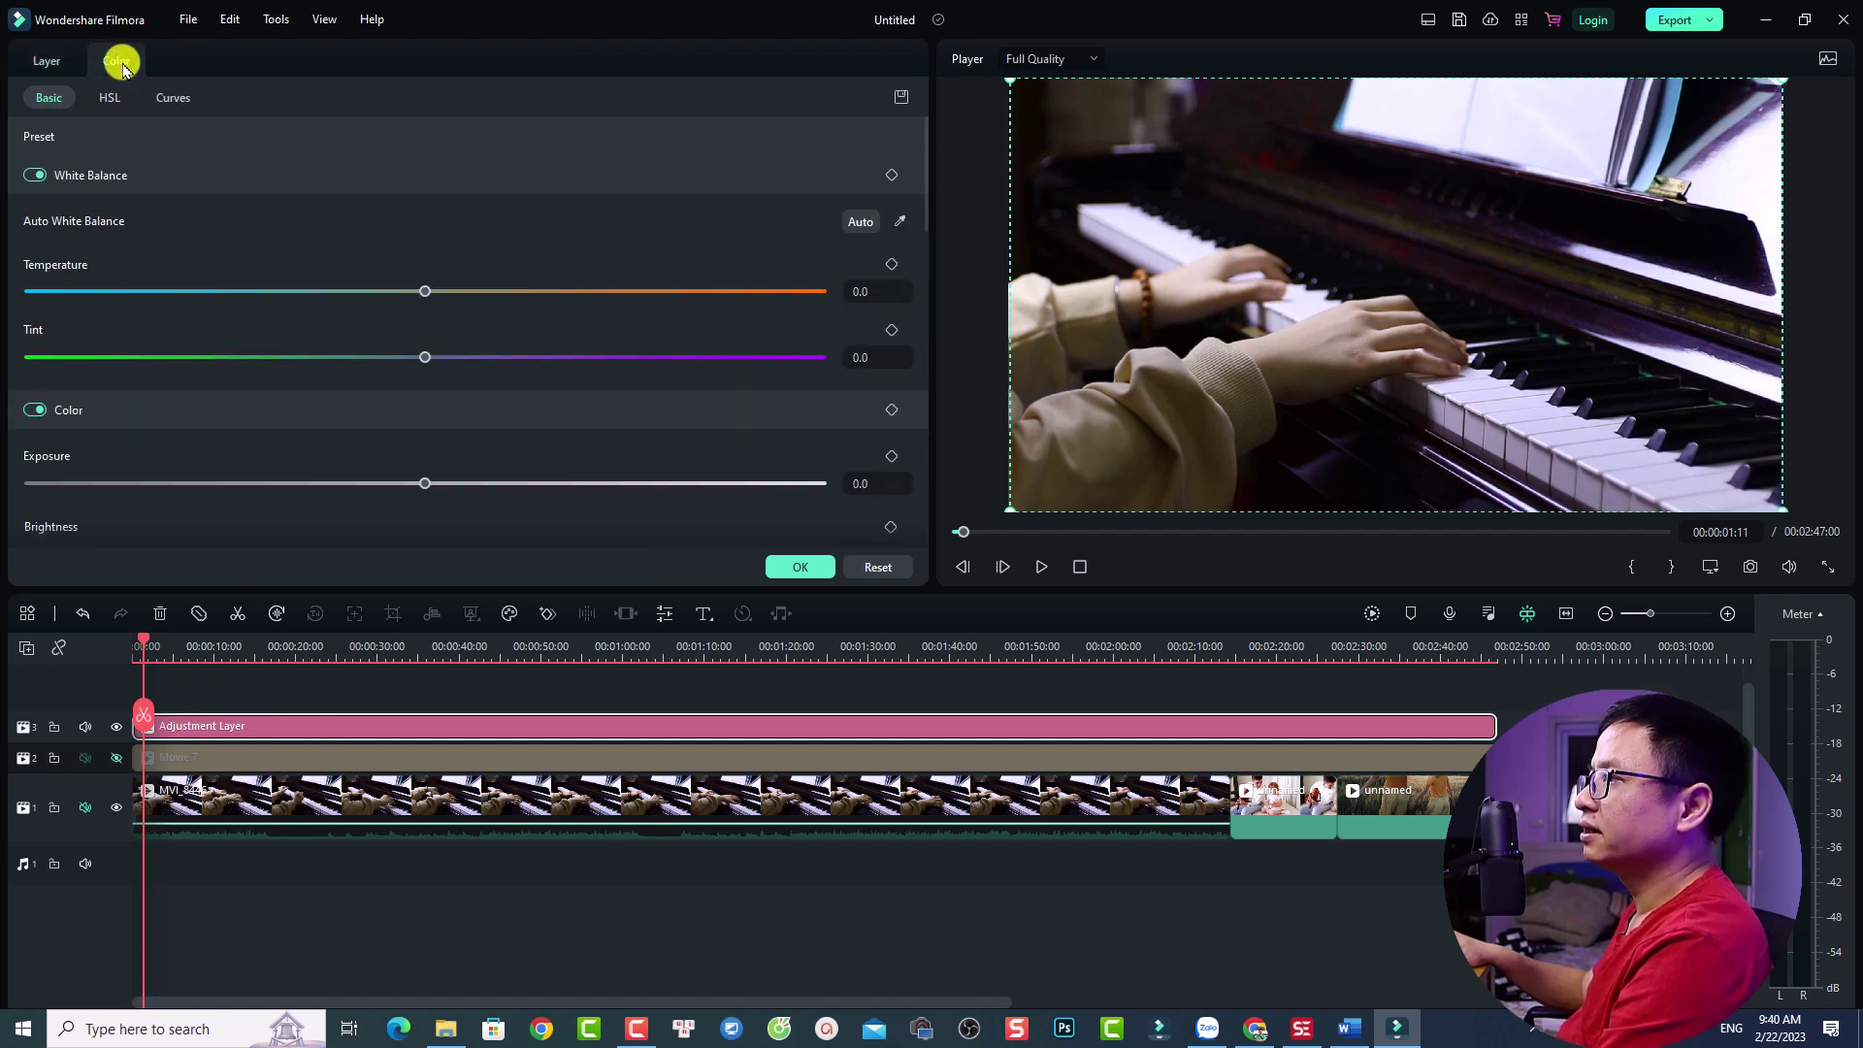
left_click(55, 144)
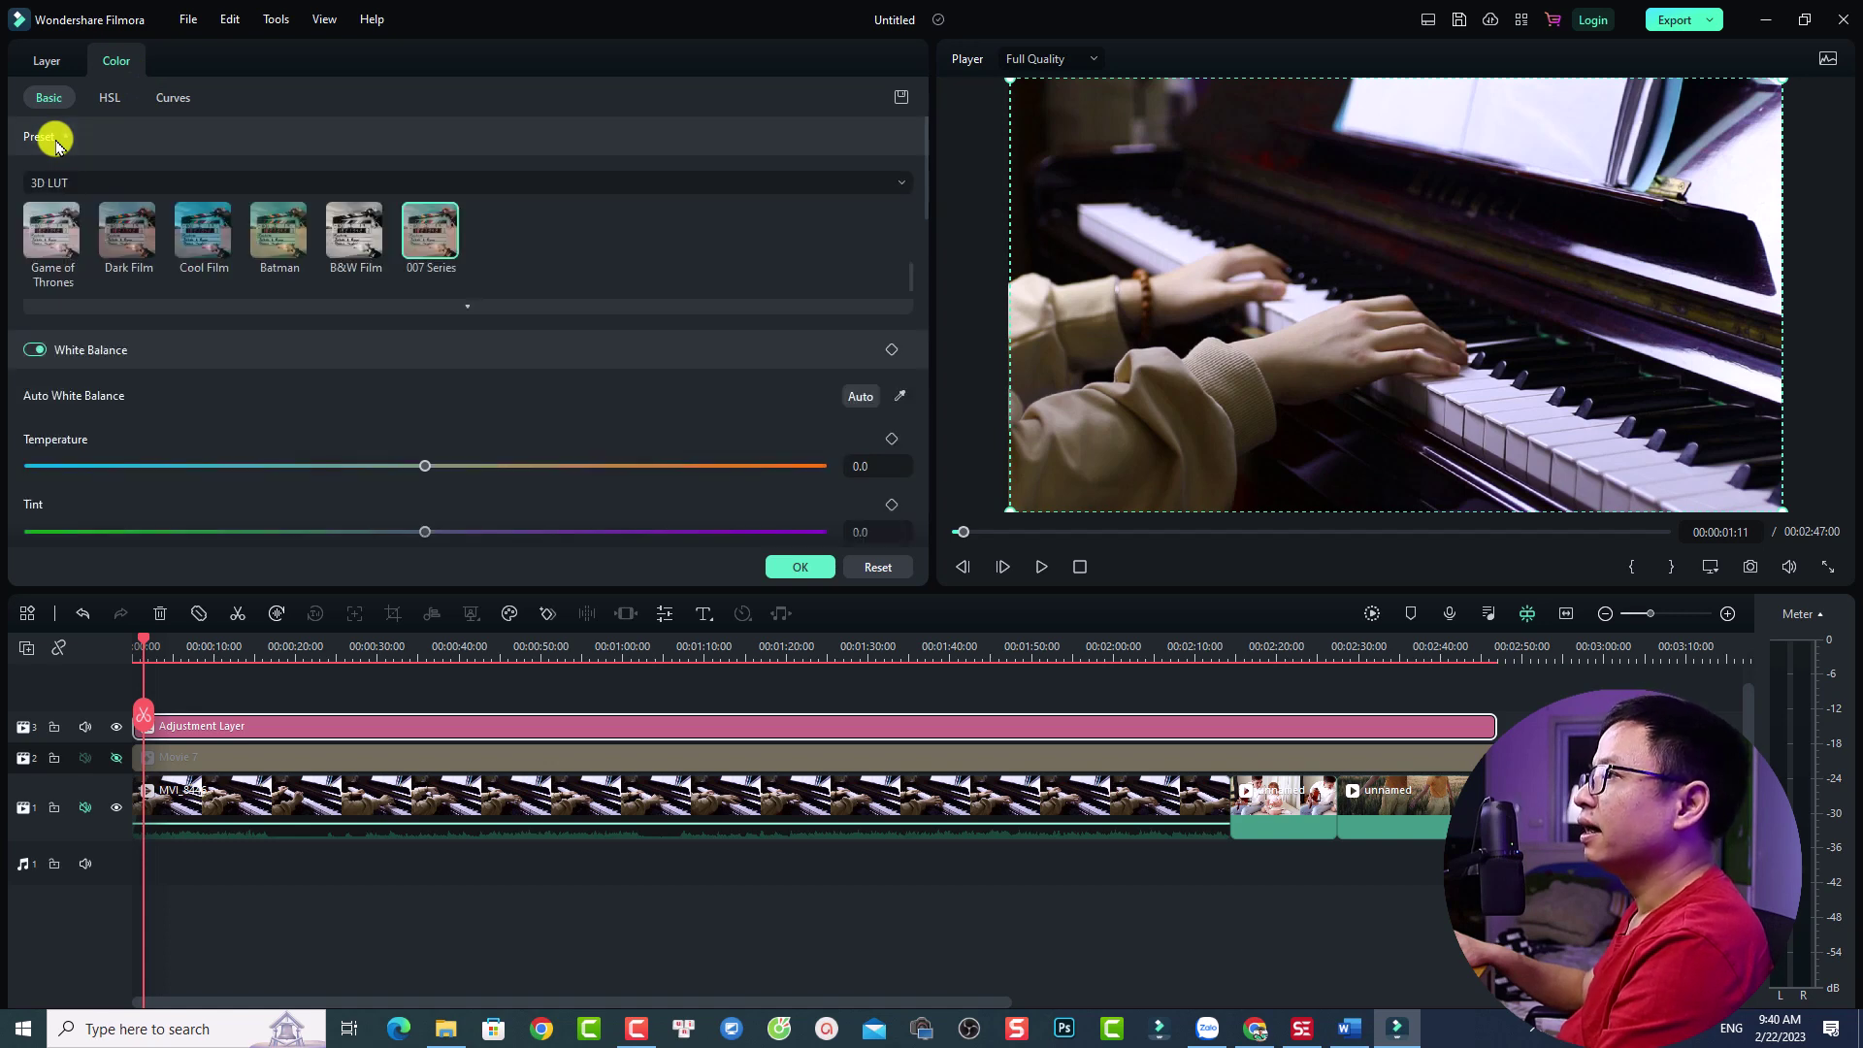
left_click(901, 182)
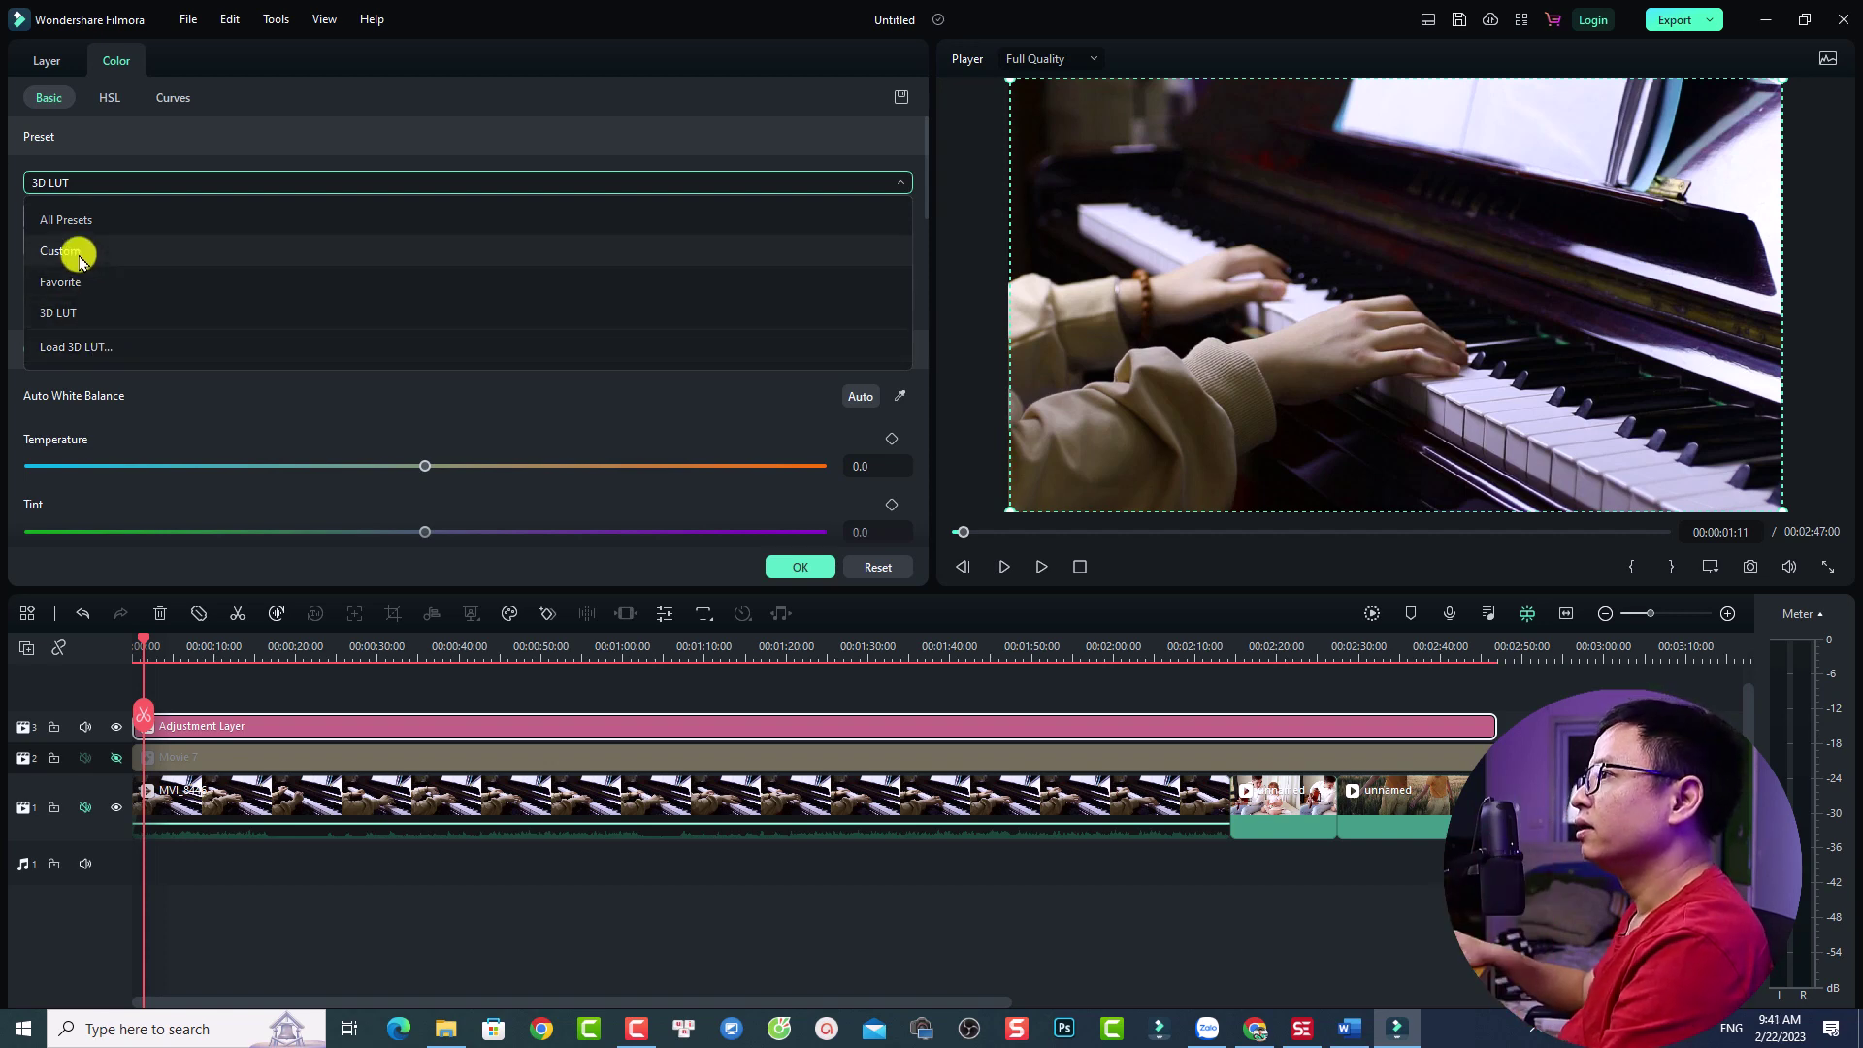
left_click(68, 312)
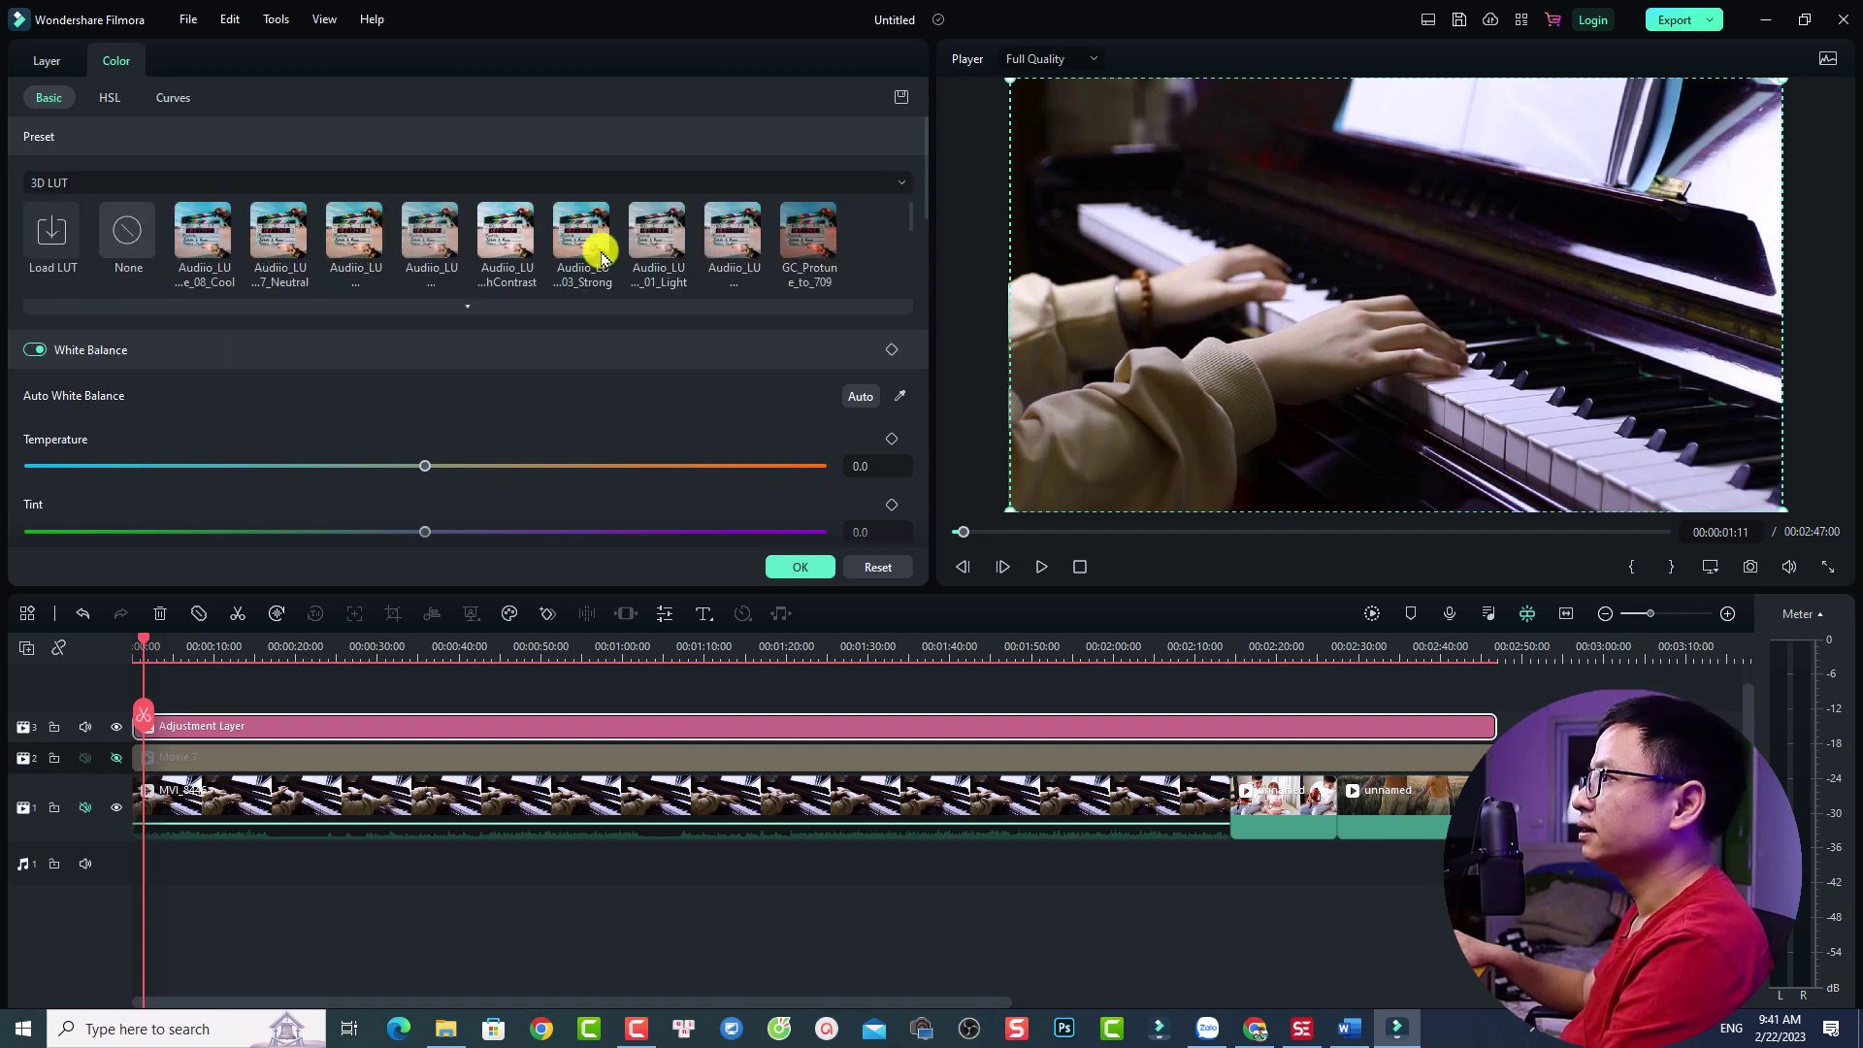
scroll(652, 252, "down", 2)
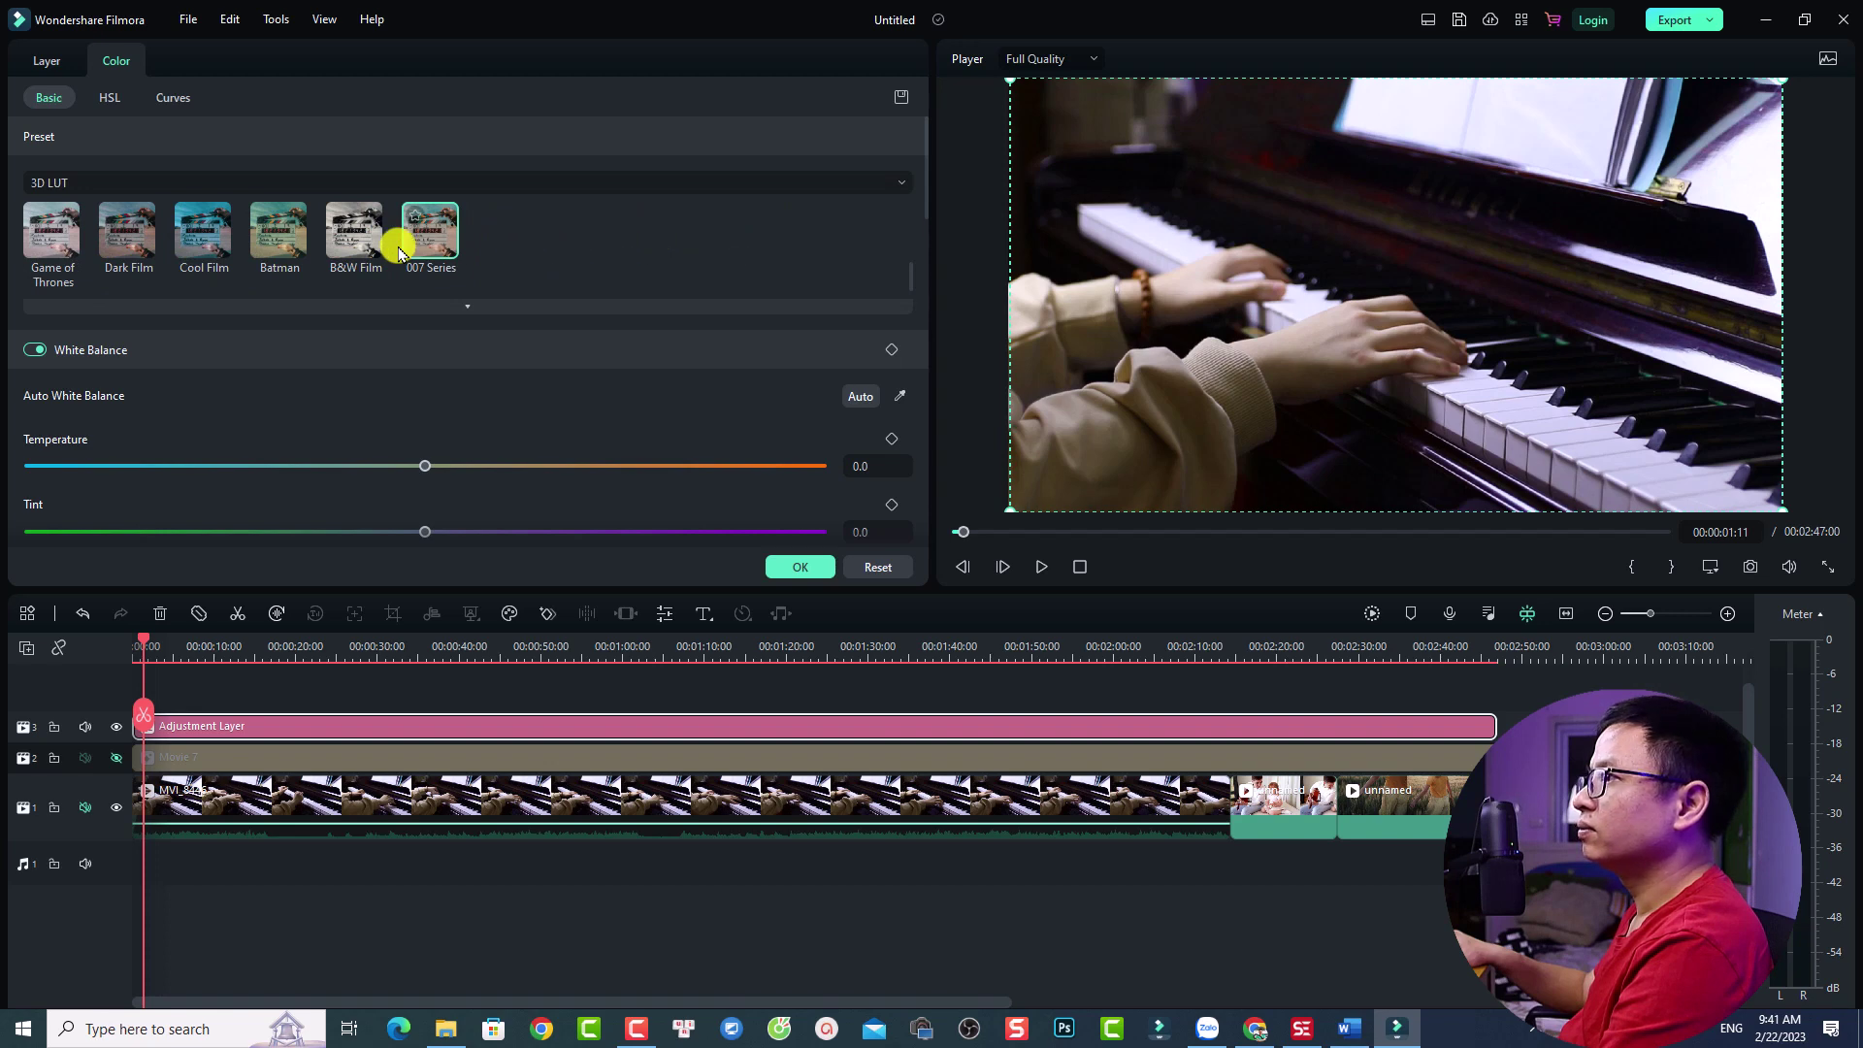
left_click(200, 250)
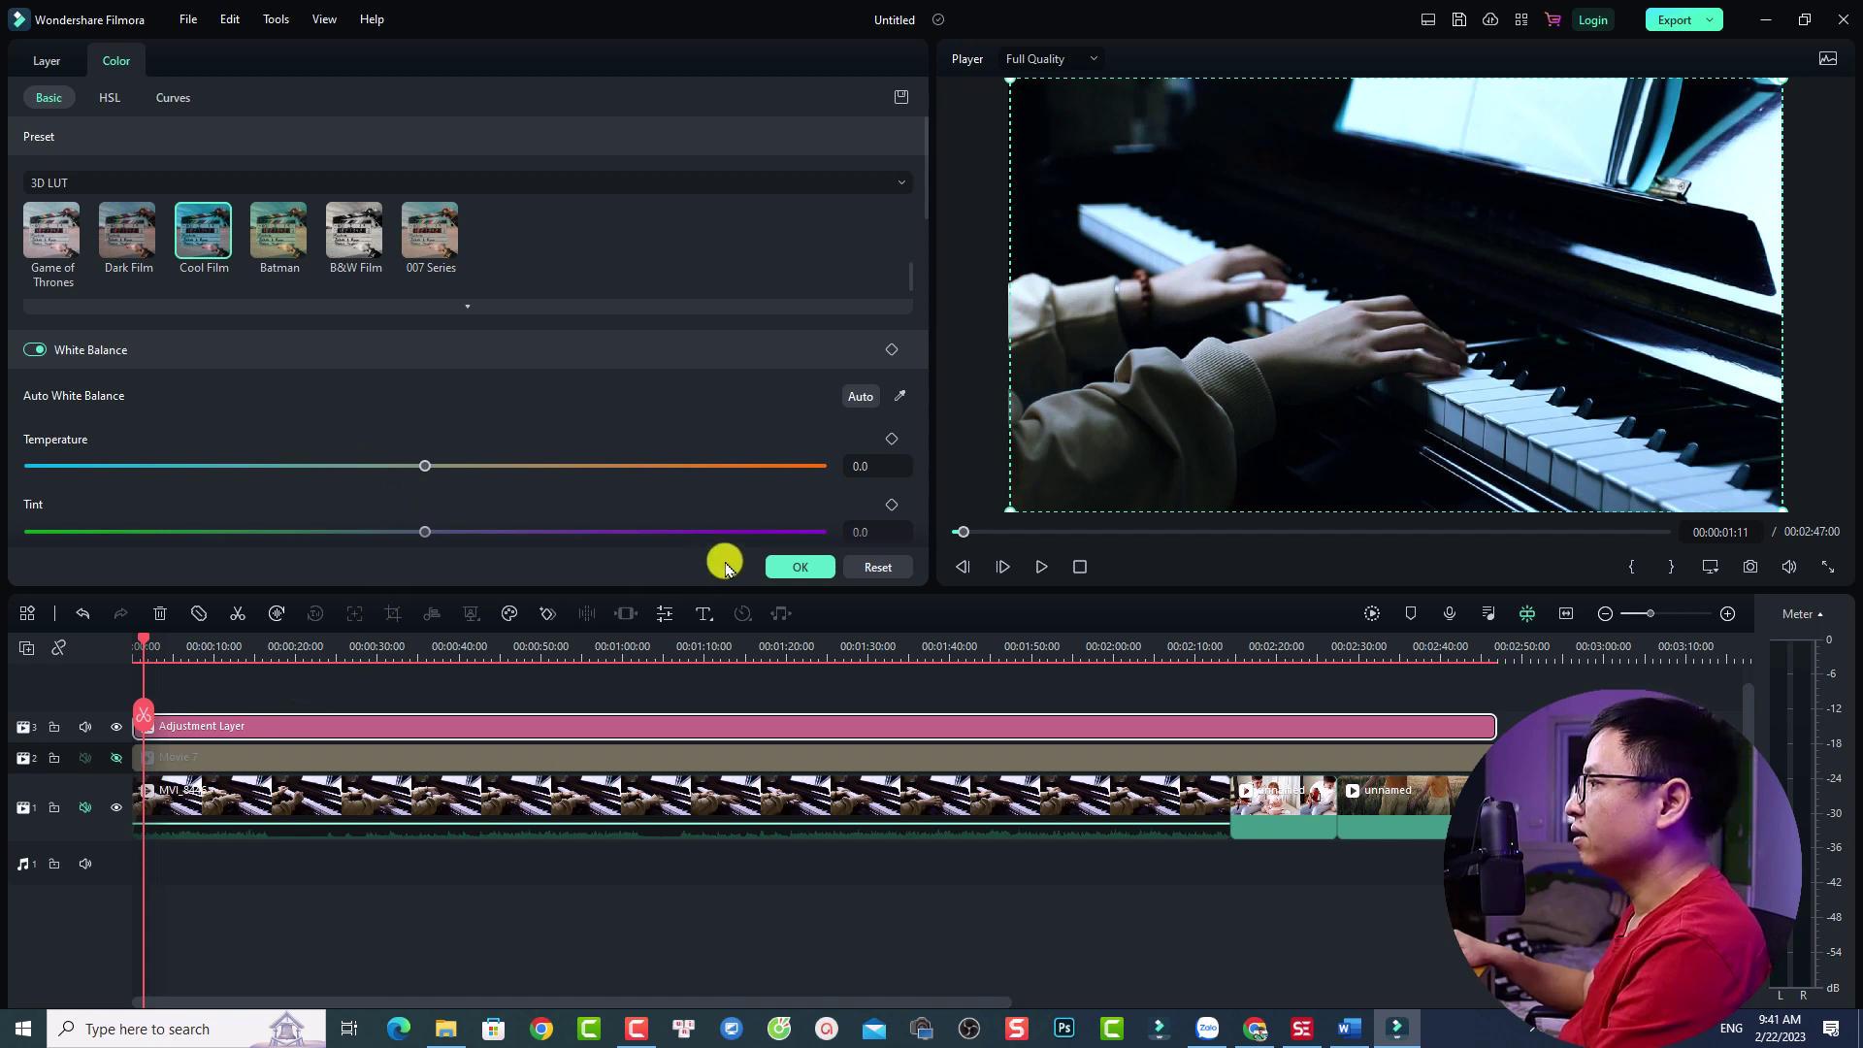
left_click(799, 567)
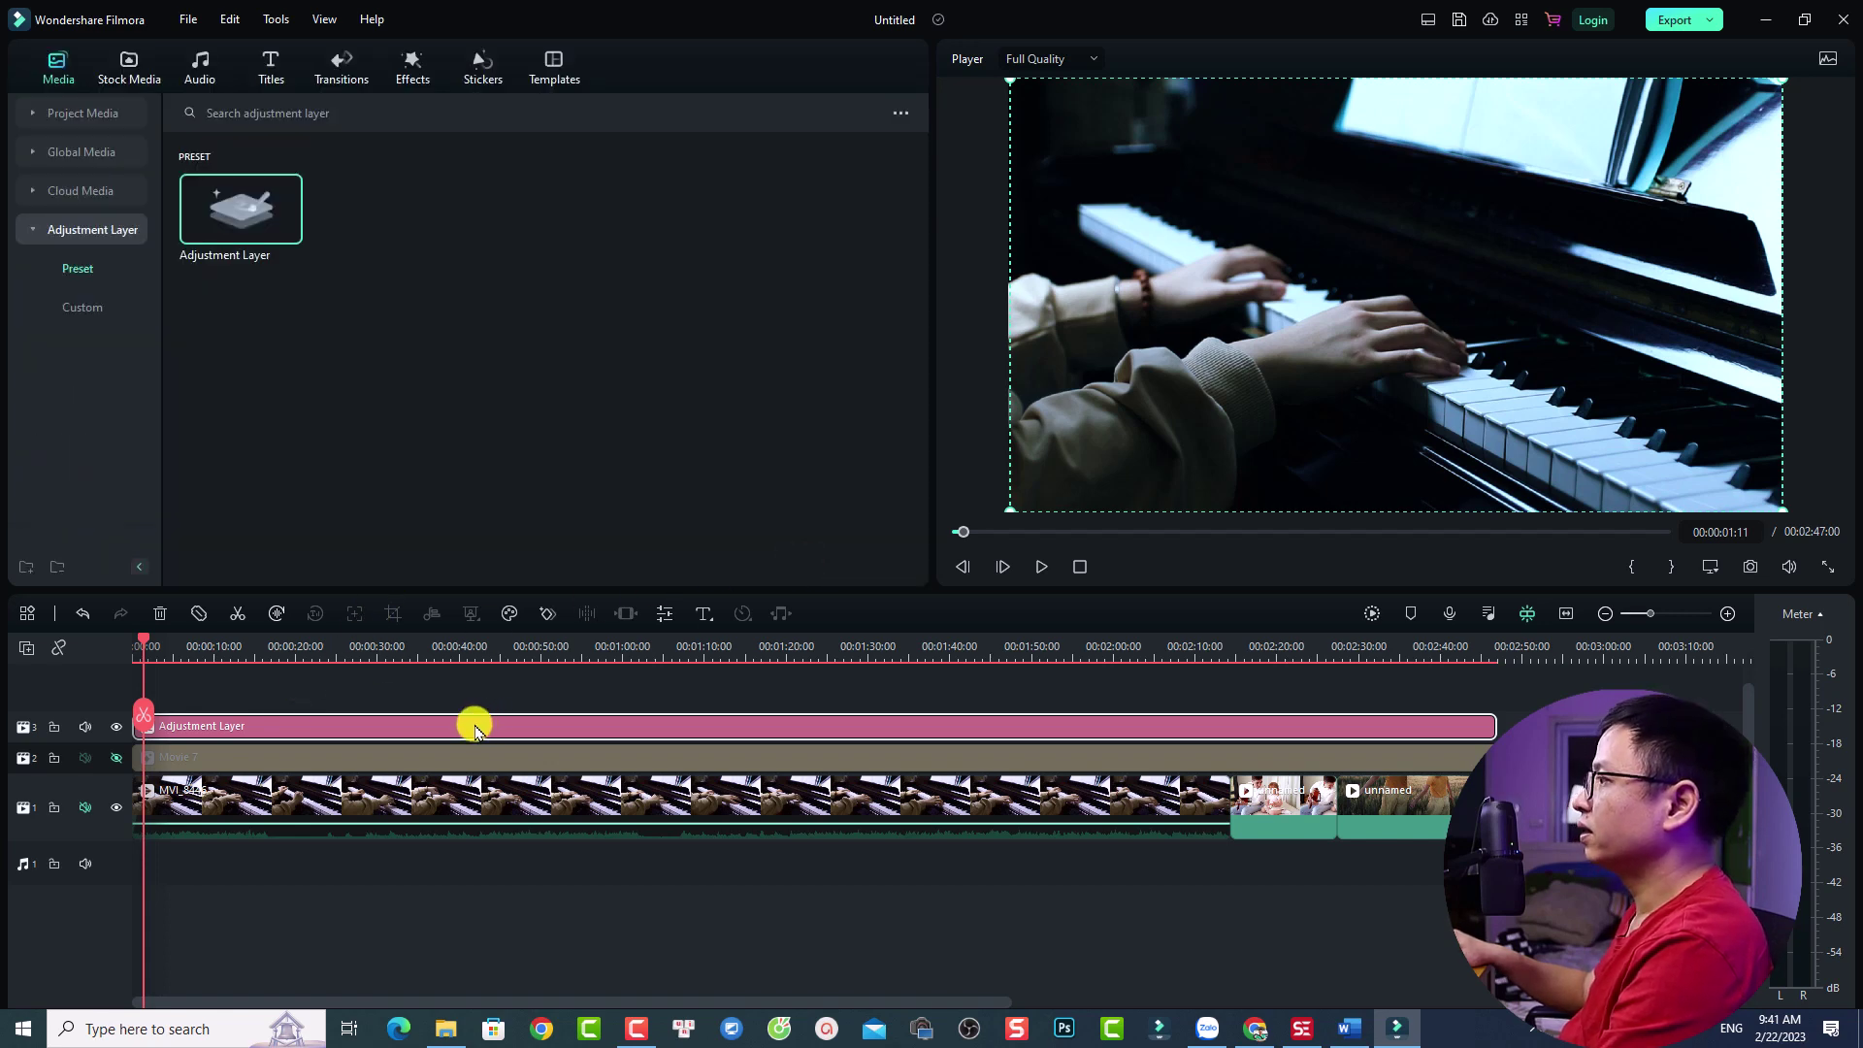
- Play the Cool Film-graded piano footage from the timeline start
left_click(134, 640)
key("space")
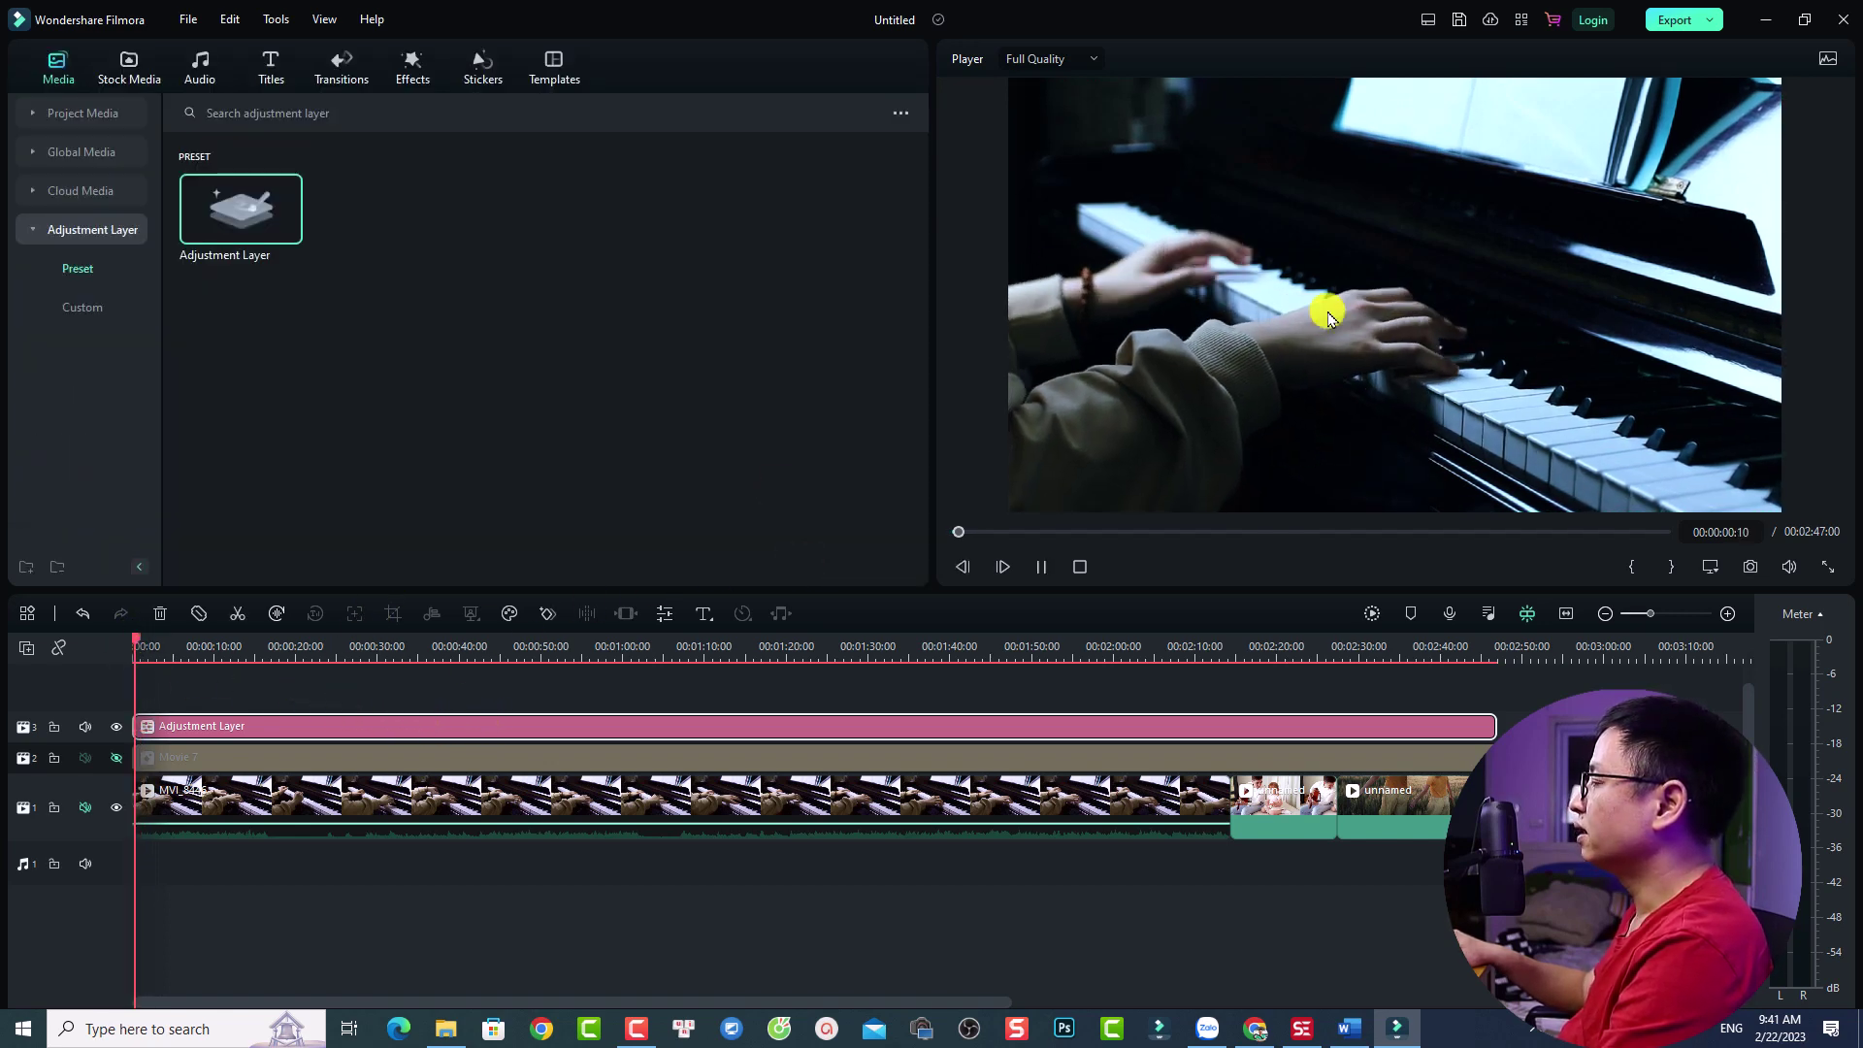
left_click(258, 706)
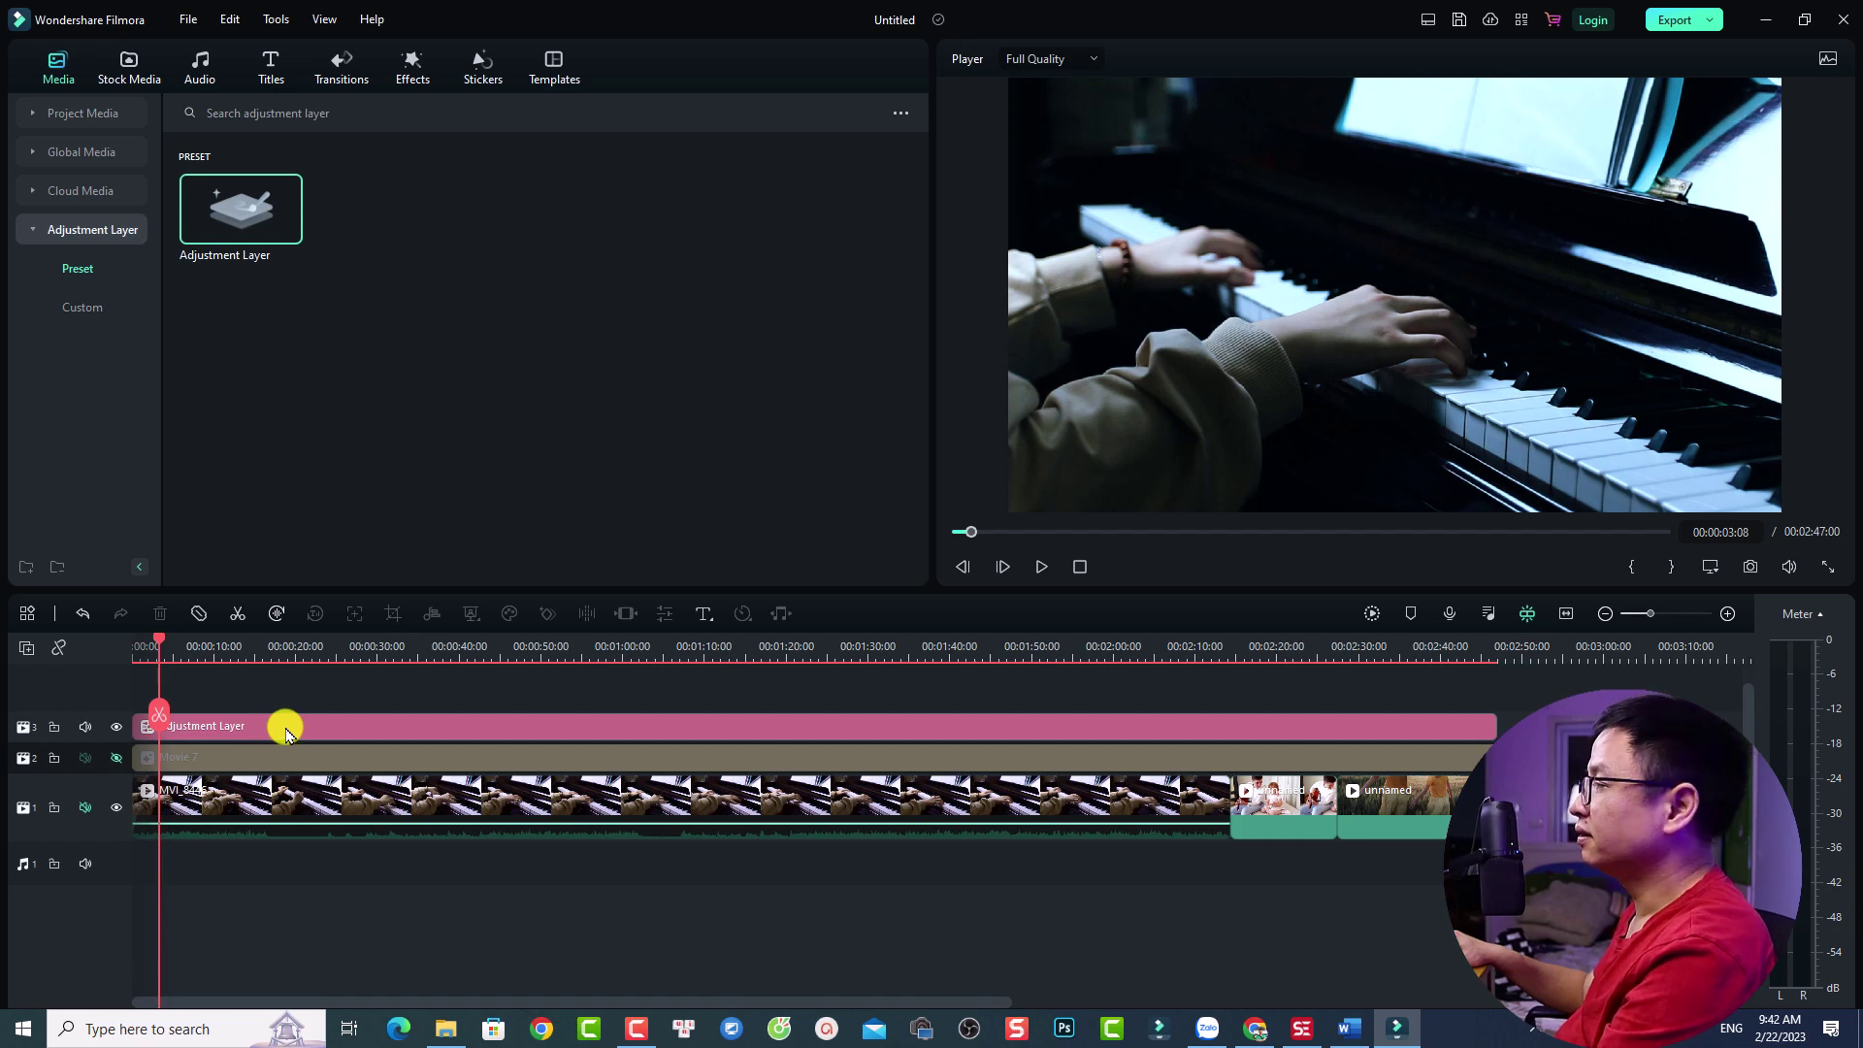
- In Color > Basic, set Temperature 11.9, Tint -1.6 and Exposure 4.8
double_click(218, 732)
scroll(533, 399, "up", 6)
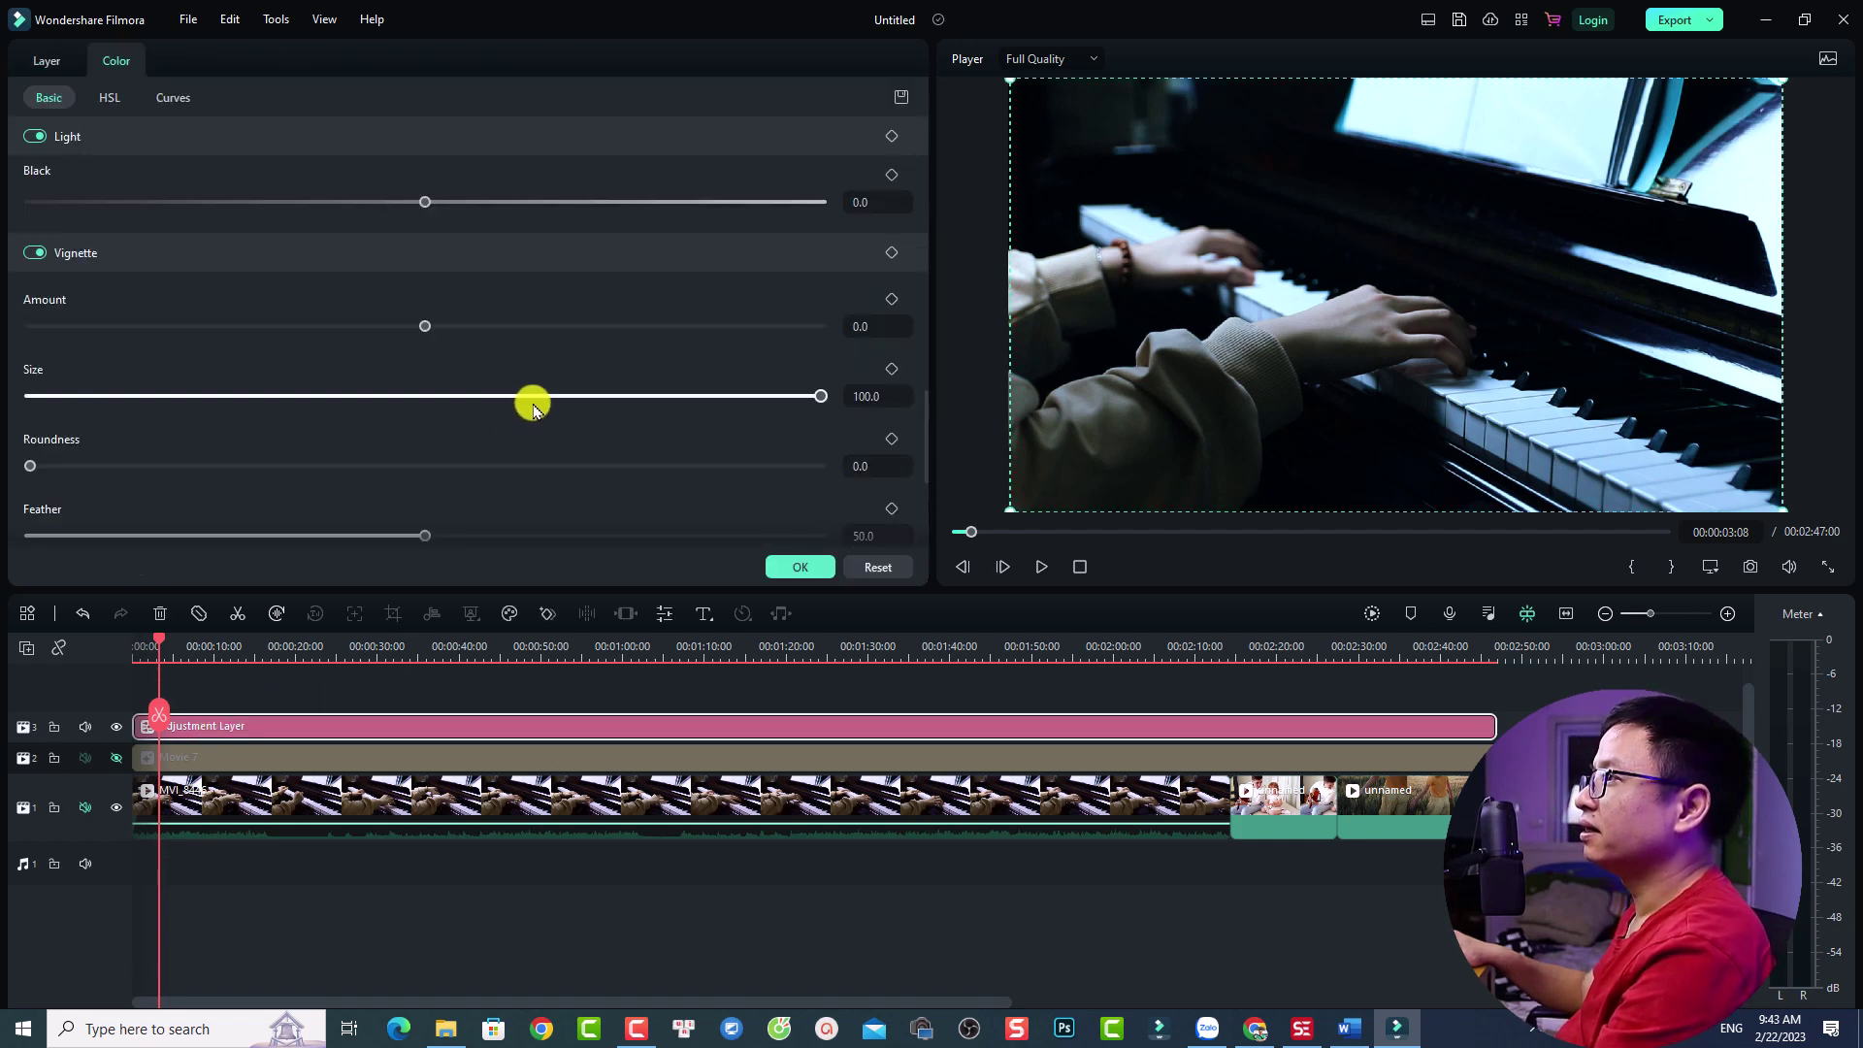
scroll(551, 398, "up", 2)
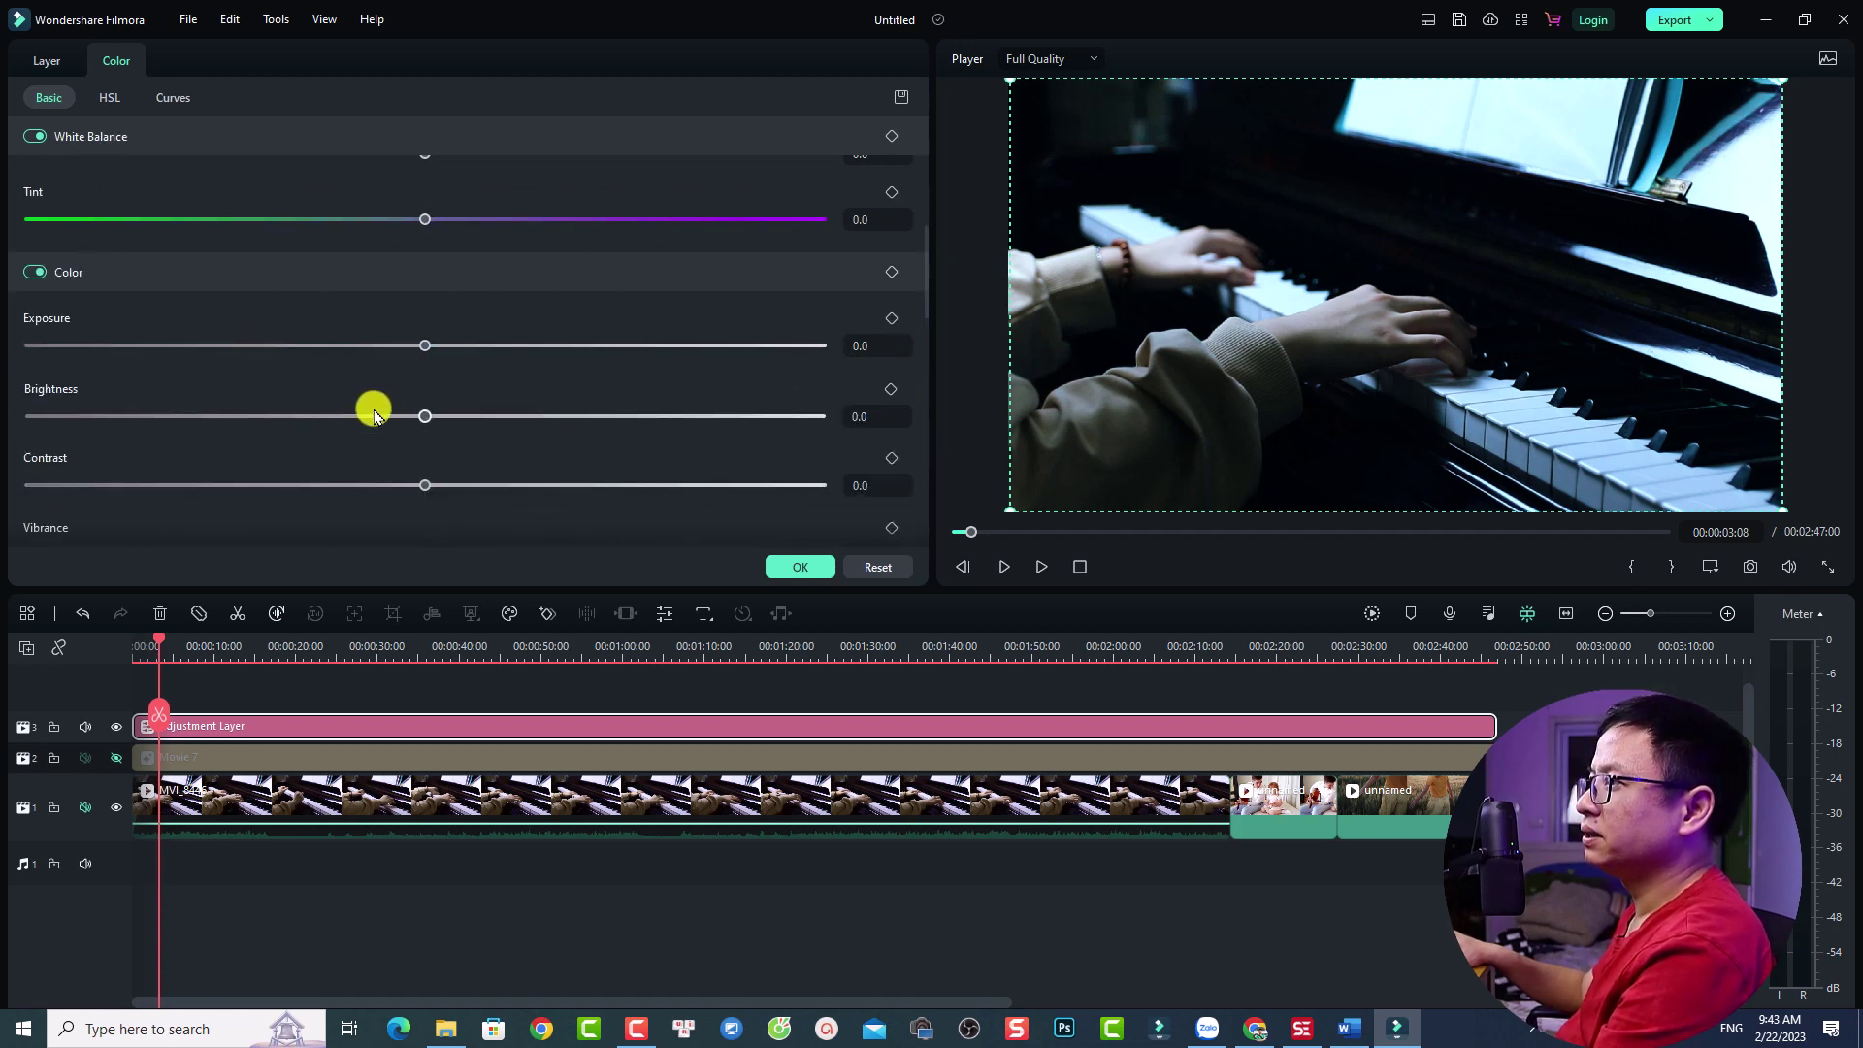
scroll(373, 407, "up", 2)
left_click_drag(422, 333, 471, 328)
left_click_drag(428, 397, 418, 395)
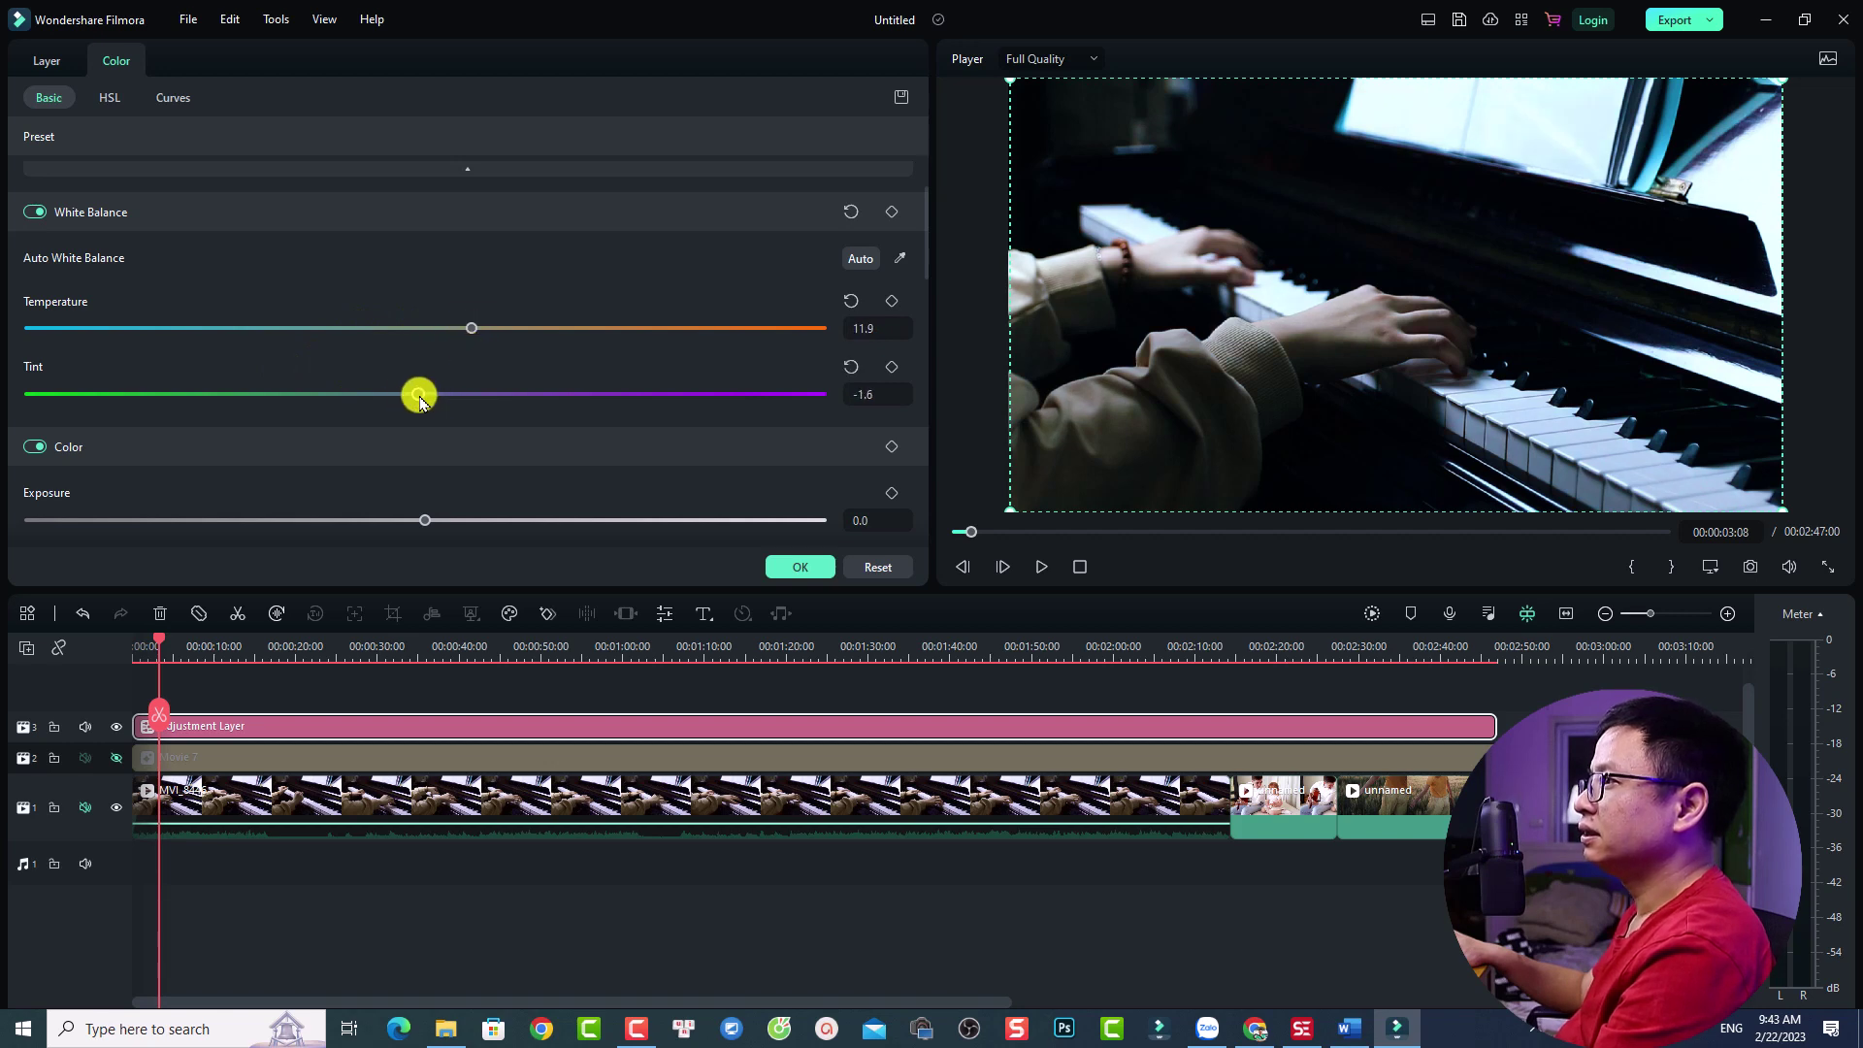
left_click_drag(428, 524, 443, 522)
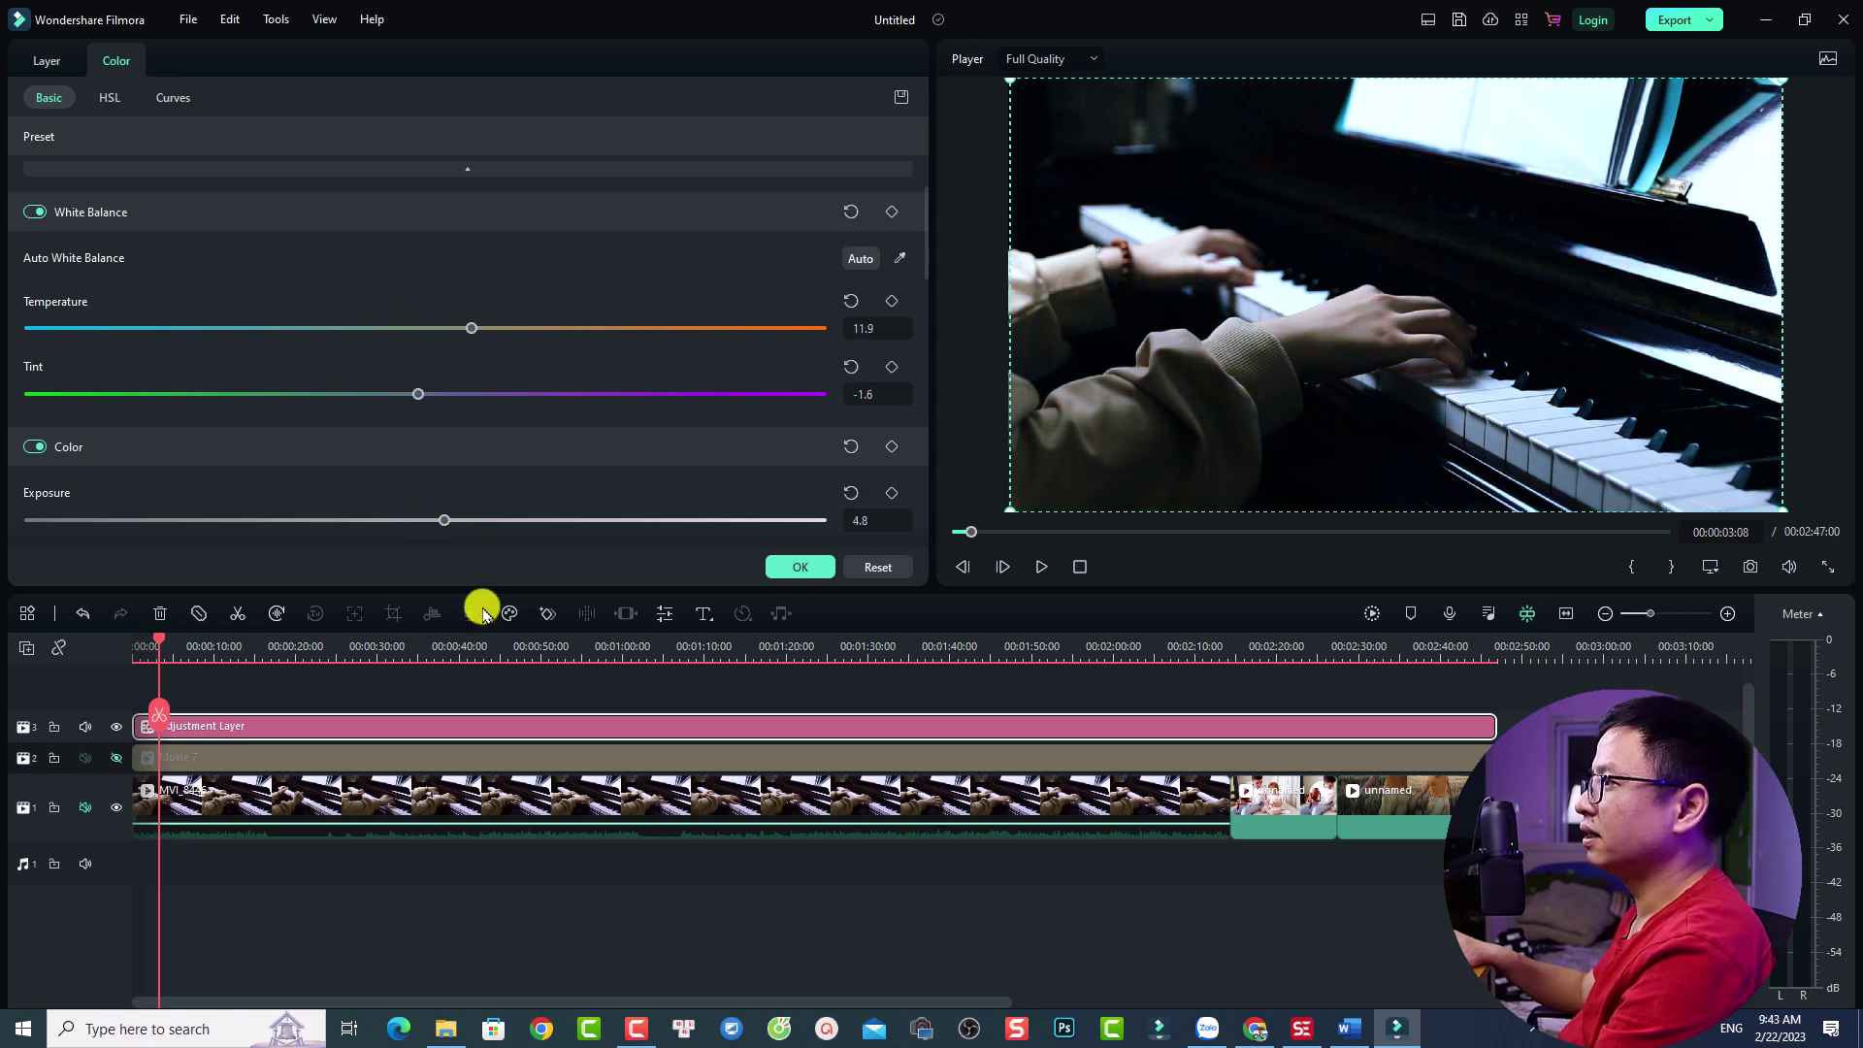
scroll(571, 419, "down", 1)
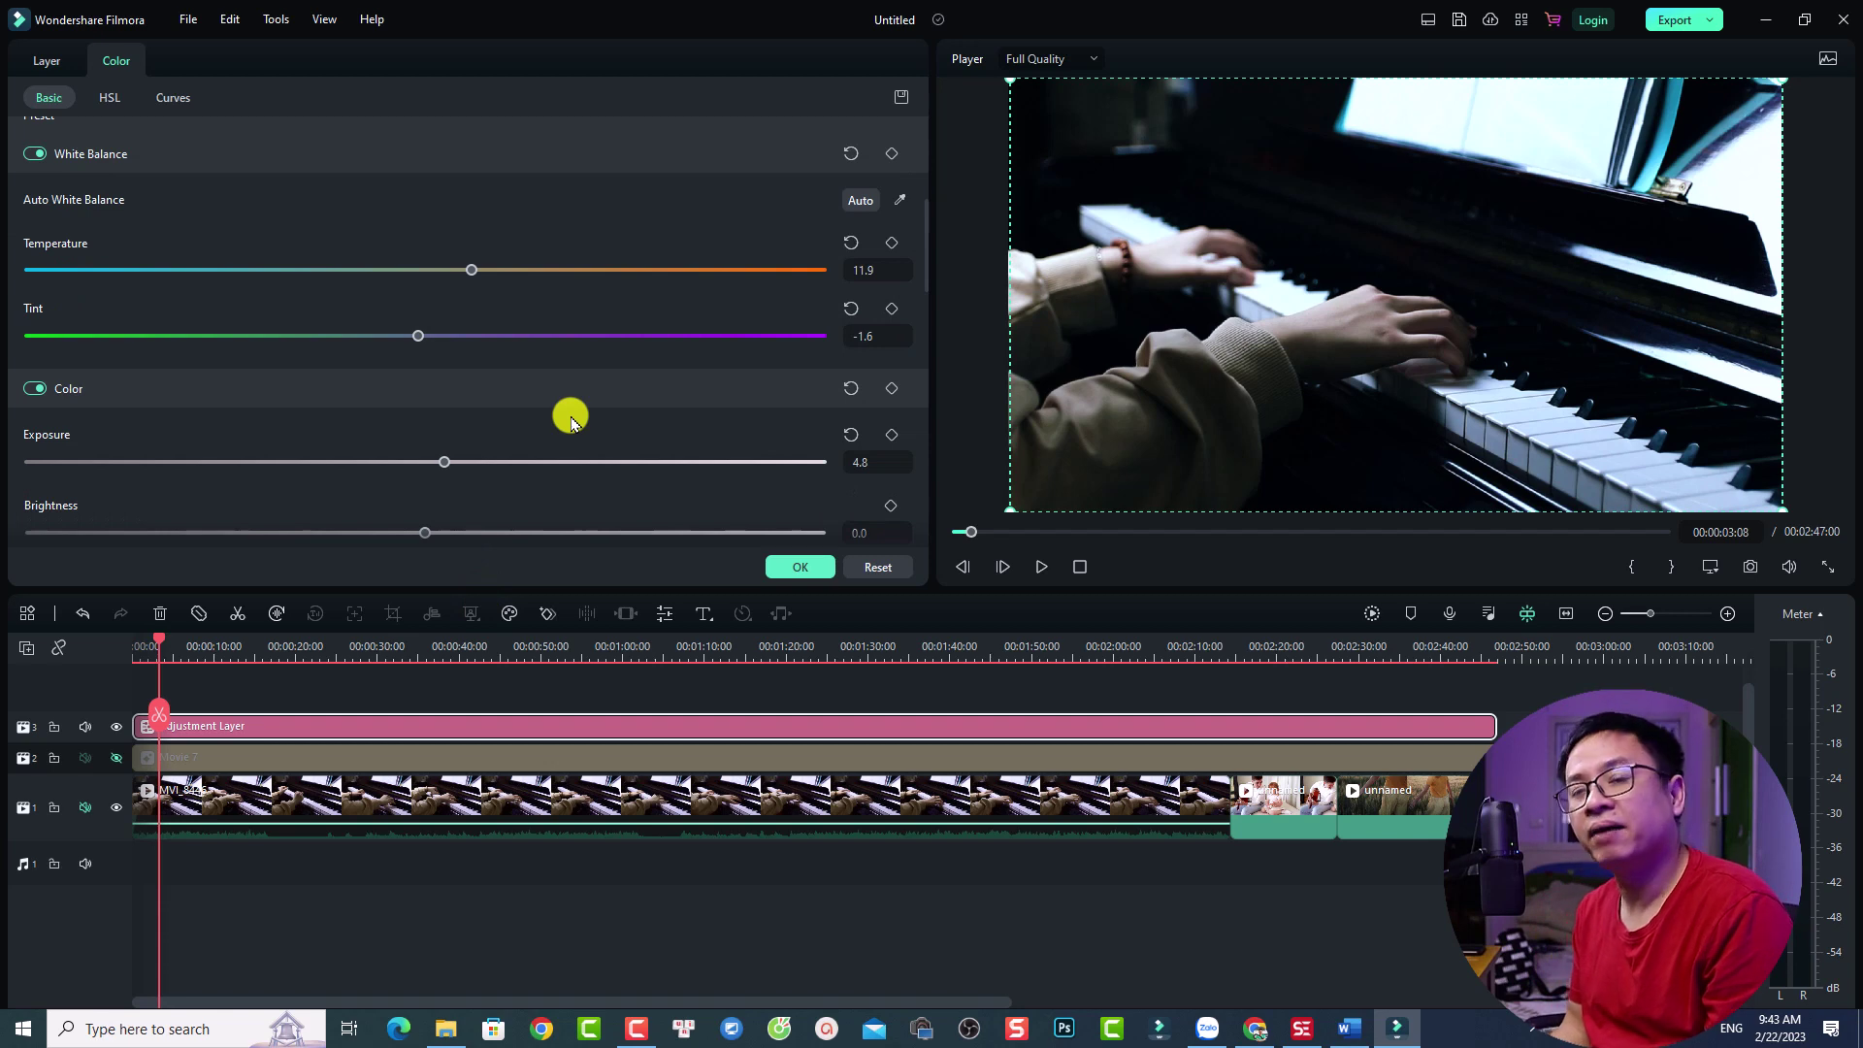